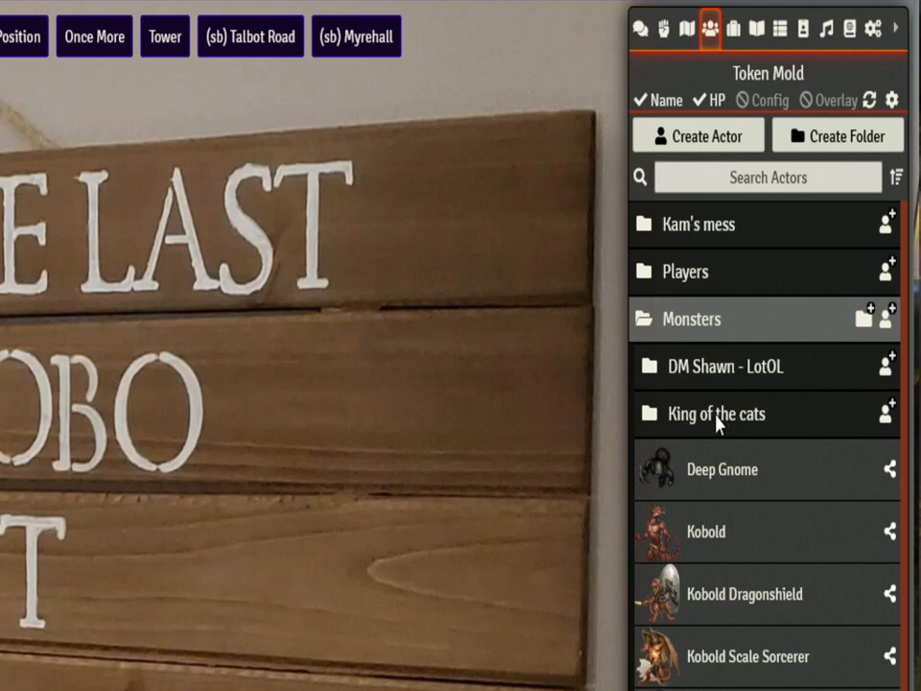
# - Collapse the Monsters folder and permanently delete both actors that sit outside the folders
pyautogui.click(707, 333)
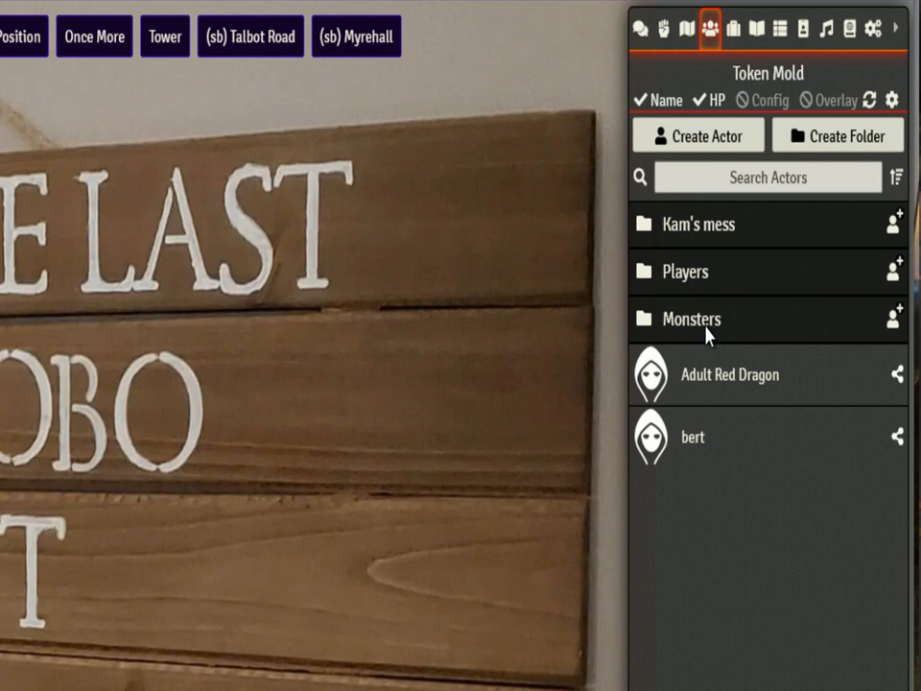
pyautogui.rightClick(710, 448)
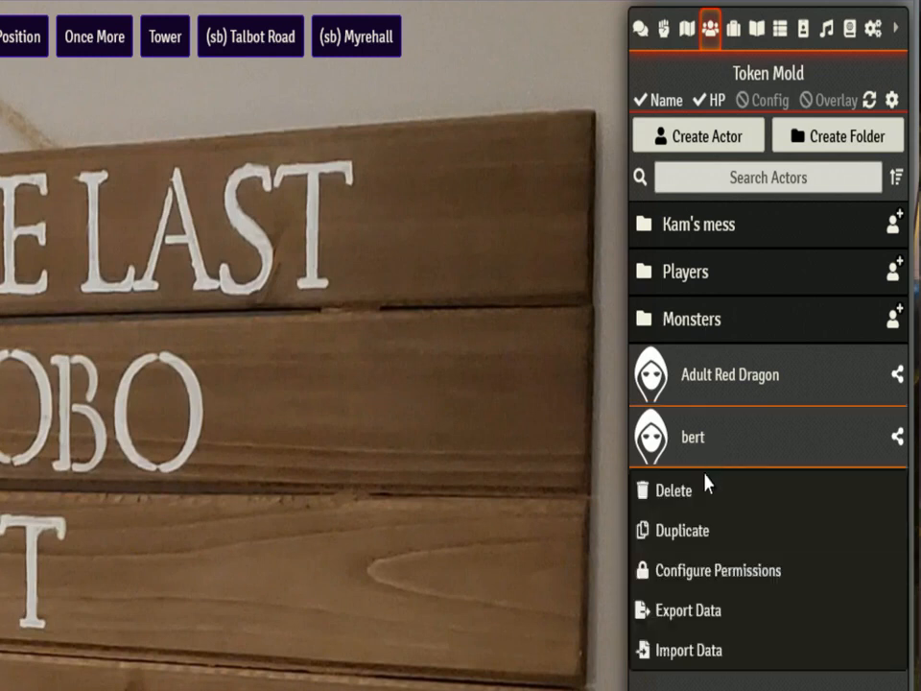
pyautogui.click(679, 491)
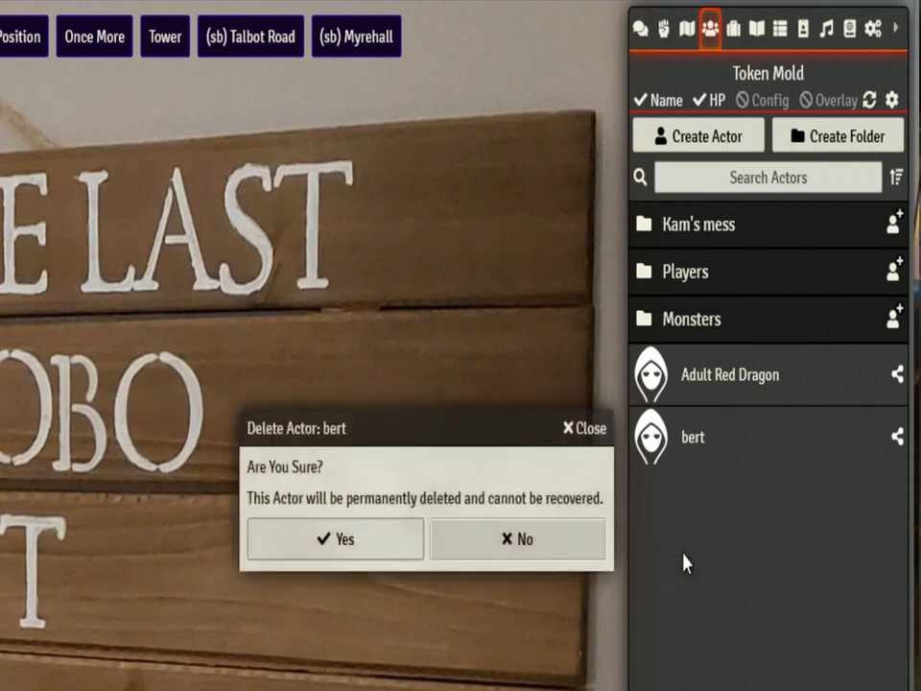
pyautogui.click(399, 545)
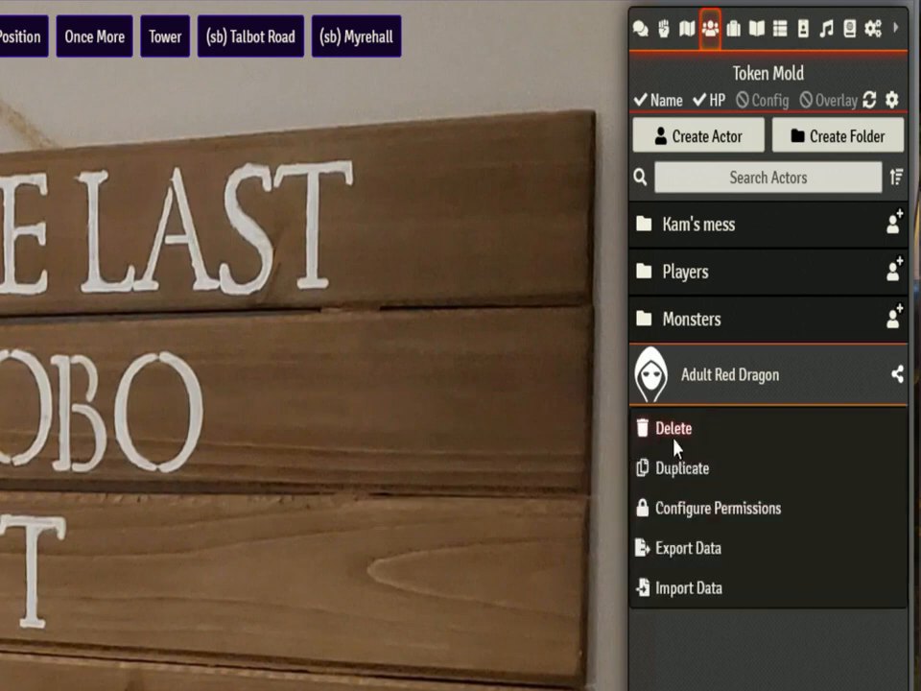
pyautogui.click(673, 434)
pyautogui.click(376, 477)
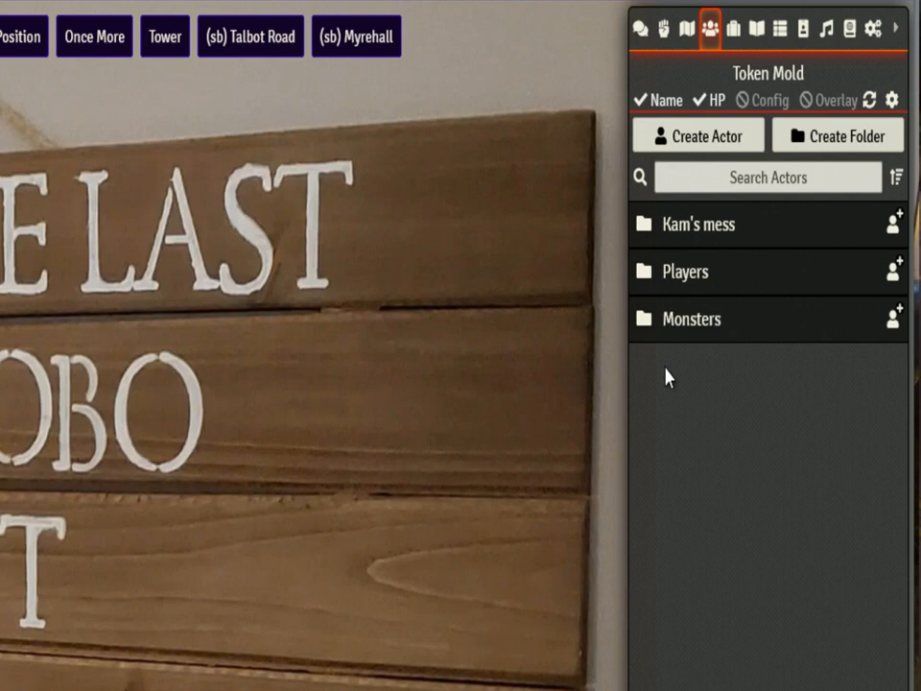
# - Create a Non-Player Character actor named "Goblin ninja" inside the Monsters folder
pyautogui.click(705, 145)
pyautogui.click(600, 146)
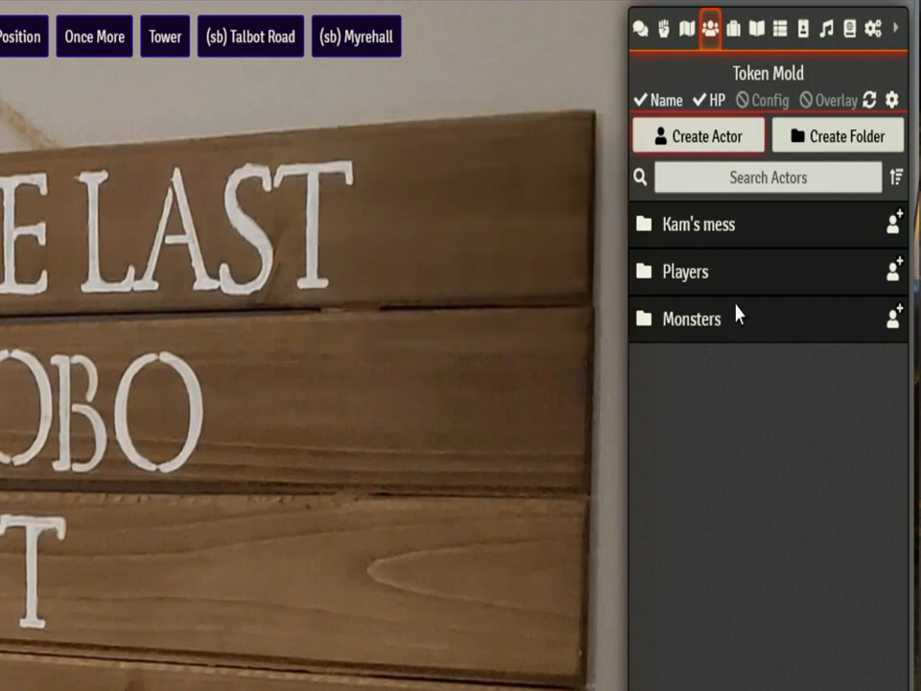
pyautogui.click(687, 332)
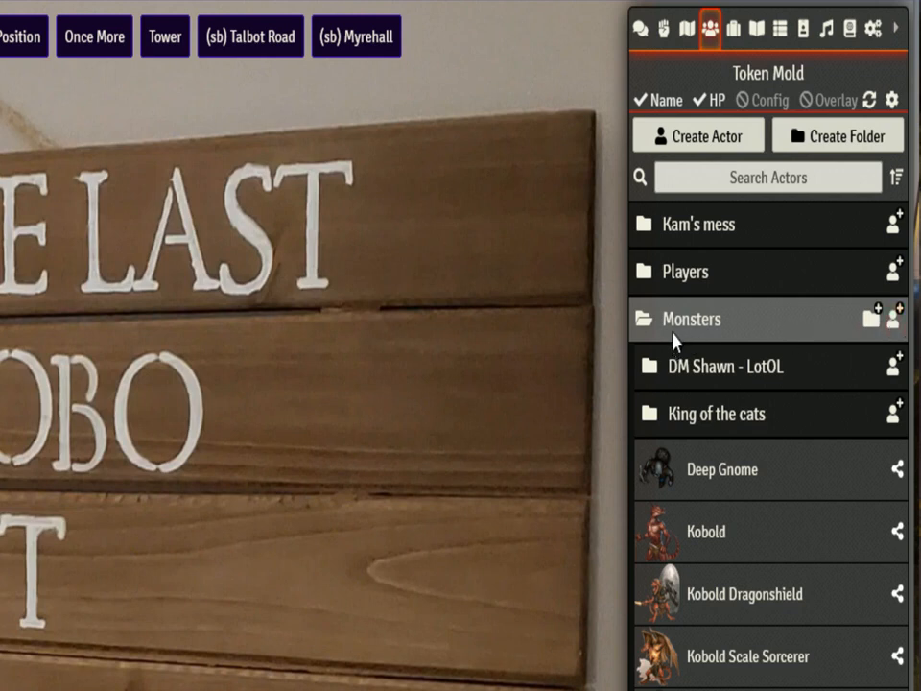
pyautogui.click(893, 331)
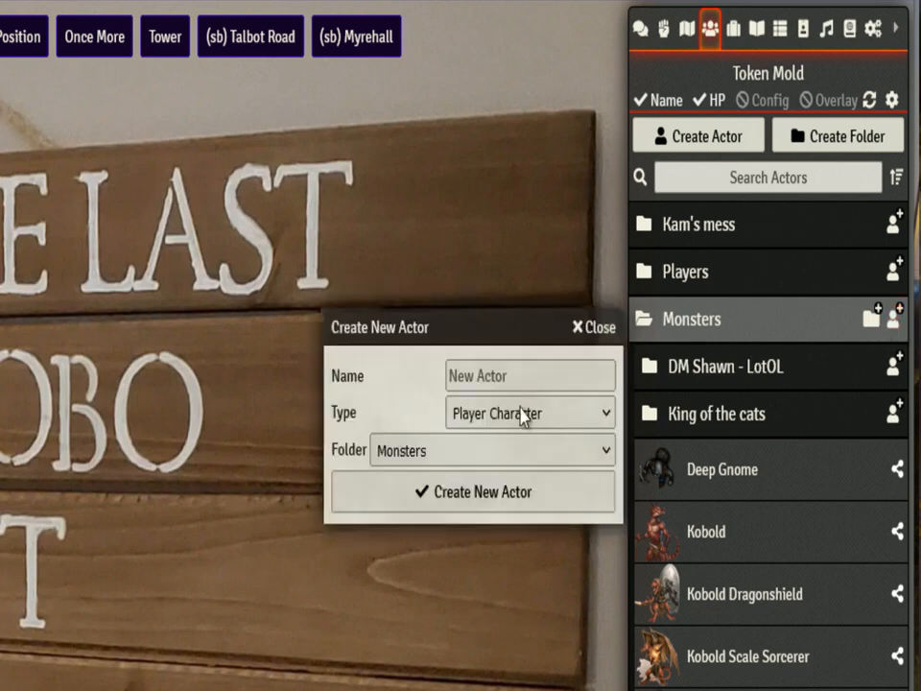
pyautogui.click(506, 376)
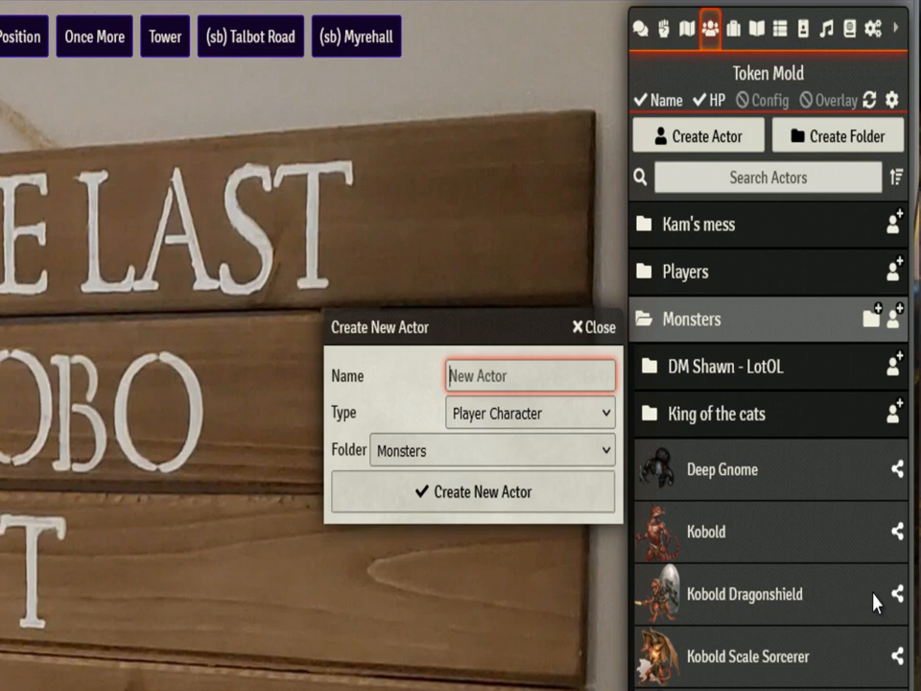
pyautogui.write('Goblin')
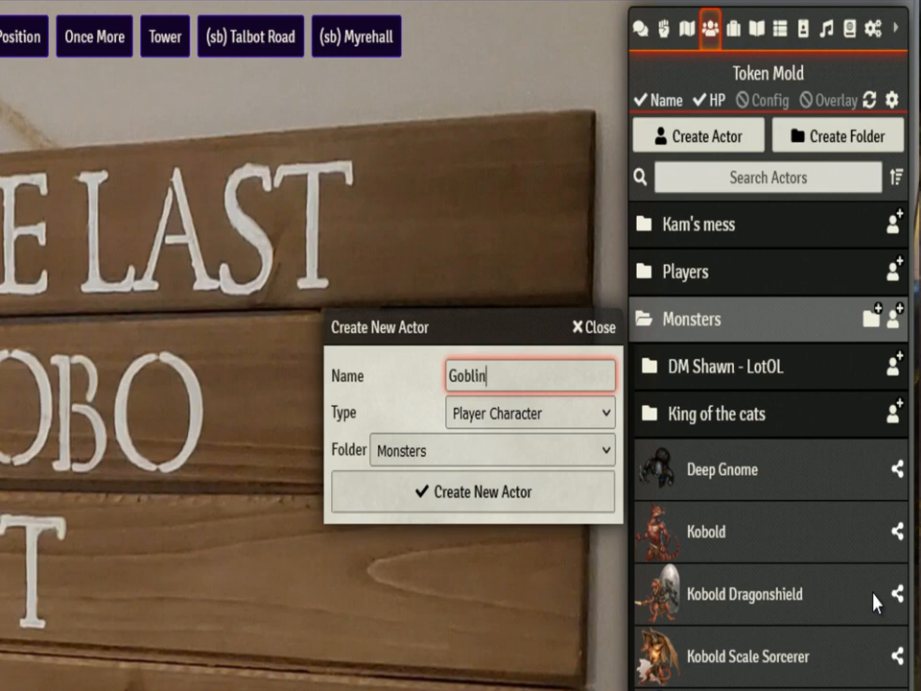
pyautogui.write('ninja')
pyautogui.click(552, 417)
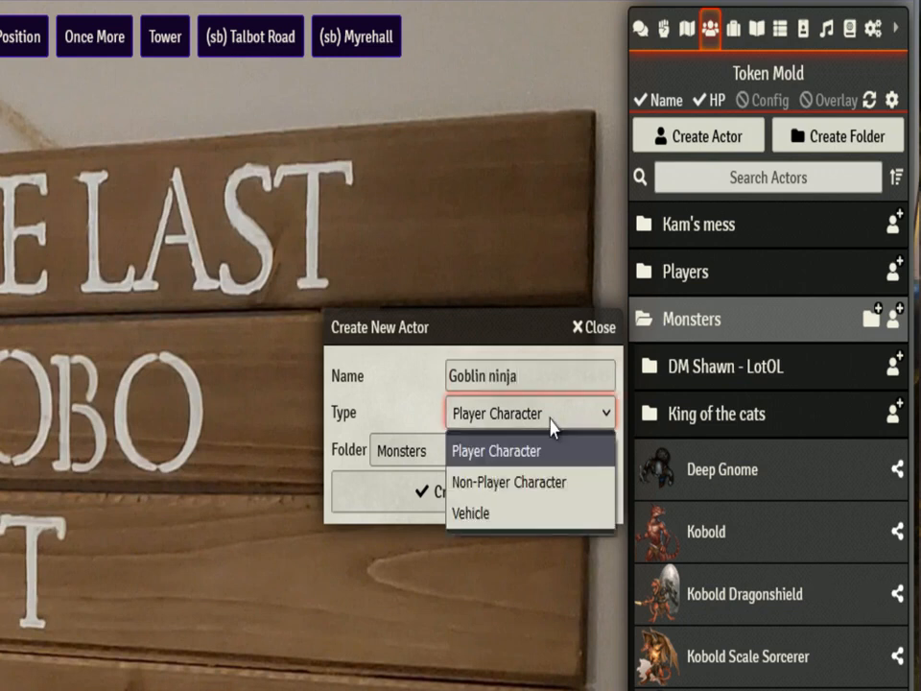
pyautogui.click(496, 483)
pyautogui.click(491, 493)
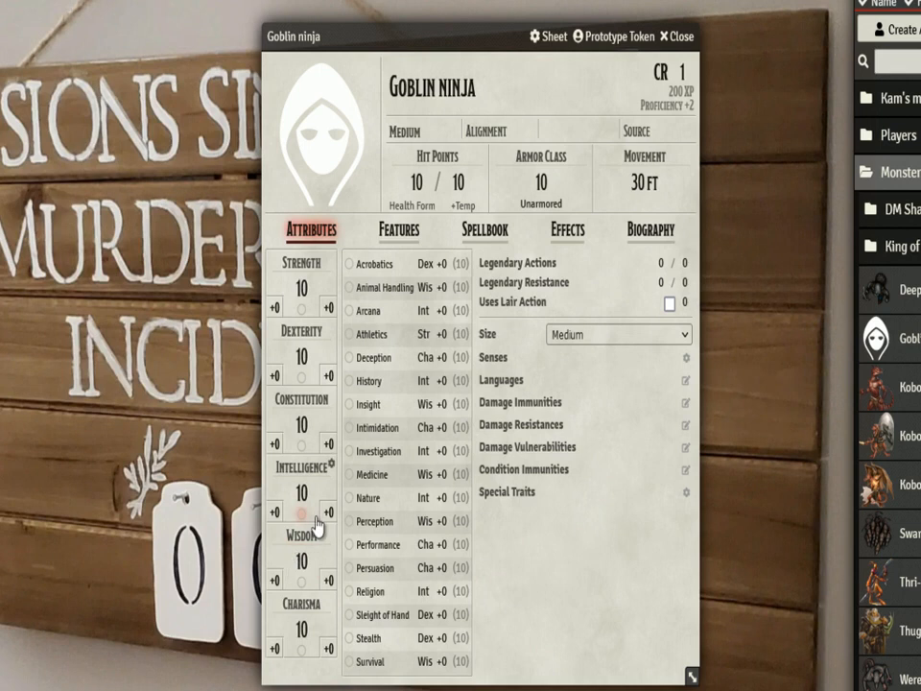
# - Set the Goblin ninja's current and maximum hit points to 23 and its health formula to 4d10 + 3
pyautogui.click(420, 183)
pyautogui.write('23')
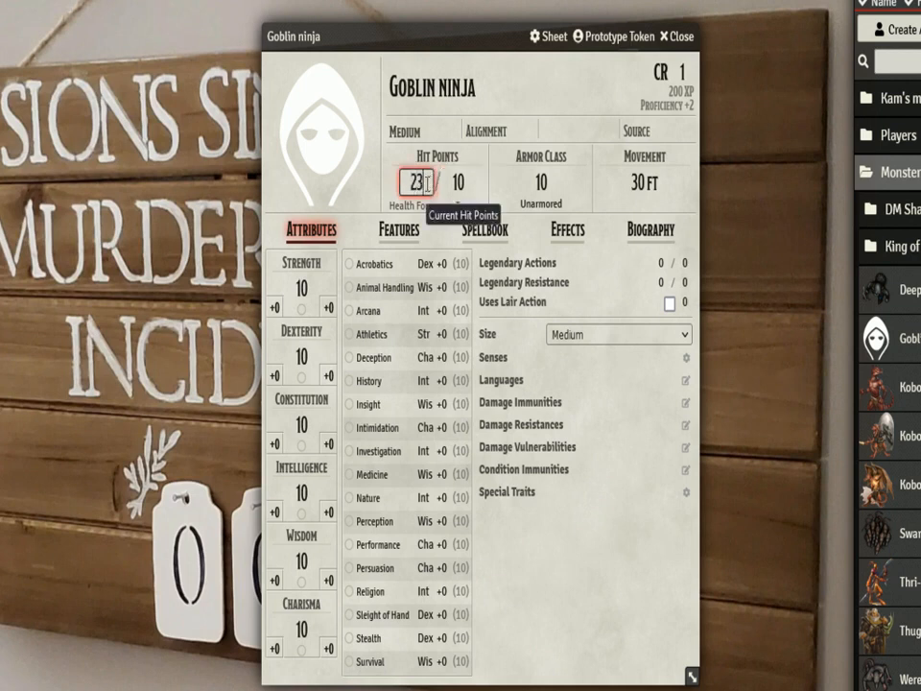
pyautogui.press('Tab')
pyautogui.write('23')
pyautogui.press('Tab')
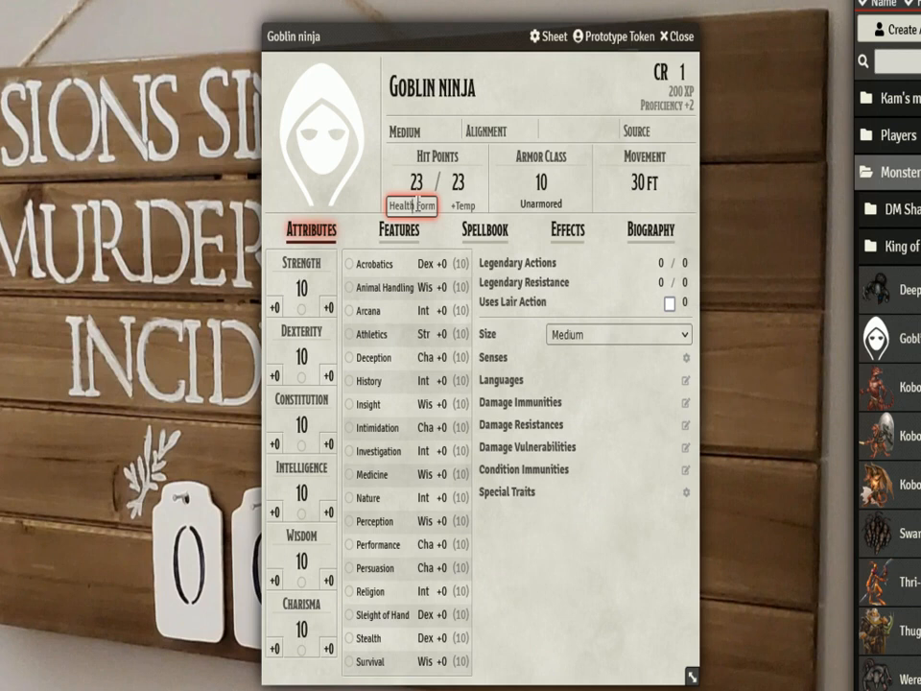
pyautogui.write('4d10 + 3')
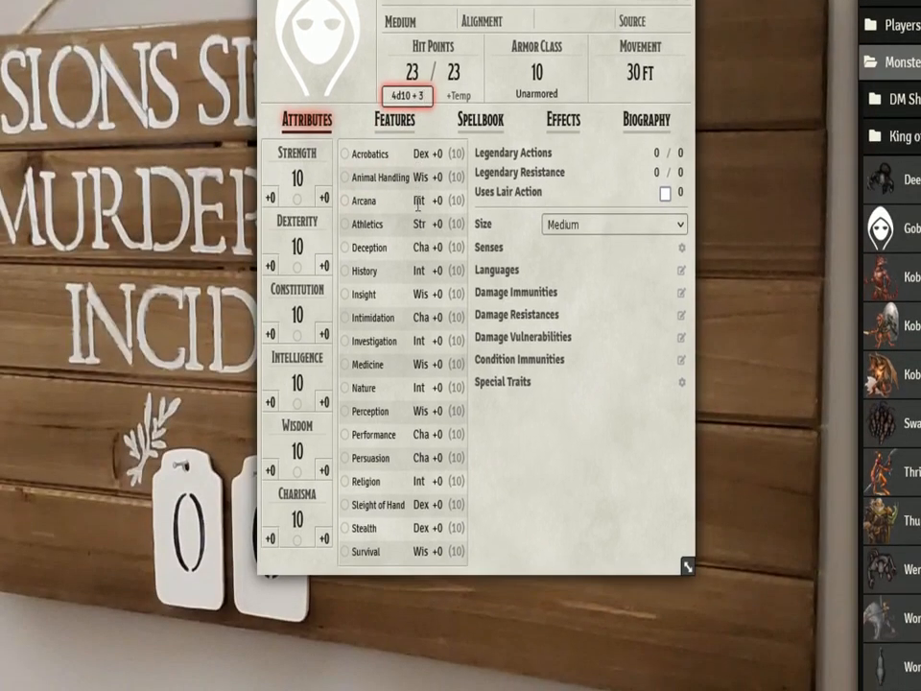
pyautogui.press('Tab')
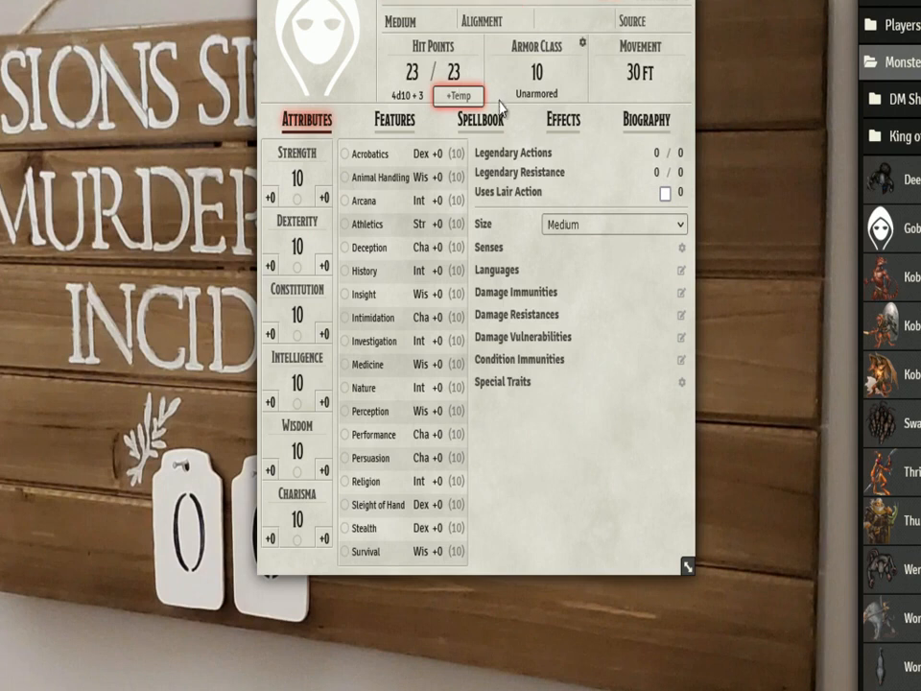
pyautogui.press('F11')
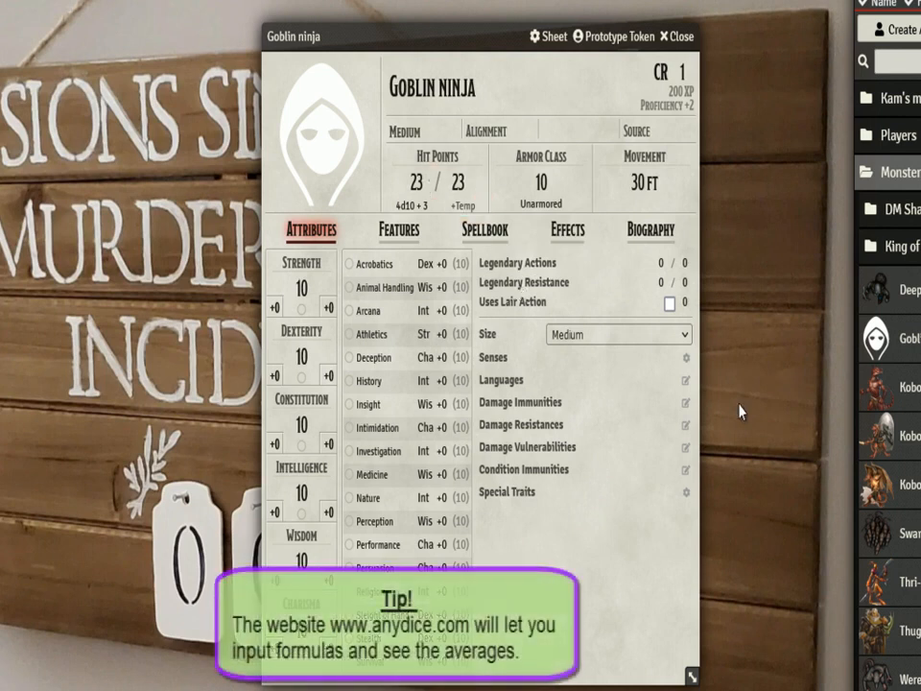
# - Change the Goblin ninja's current and maximum hit points to 25
pyautogui.click(393, 178)
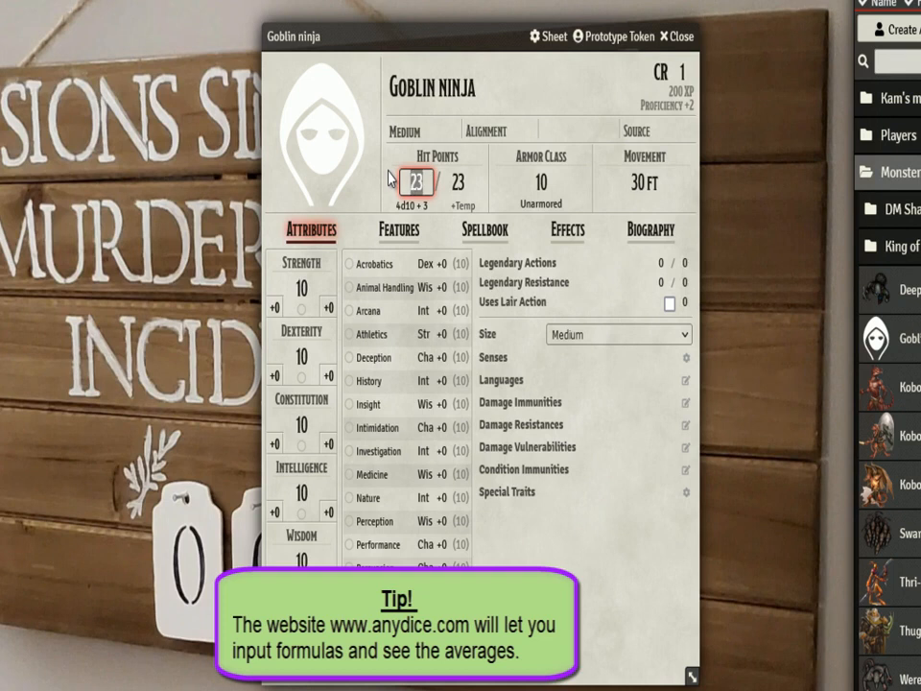
pyautogui.write('26')
pyautogui.press('BackSpace')
pyautogui.write('5')
pyautogui.press('Tab')
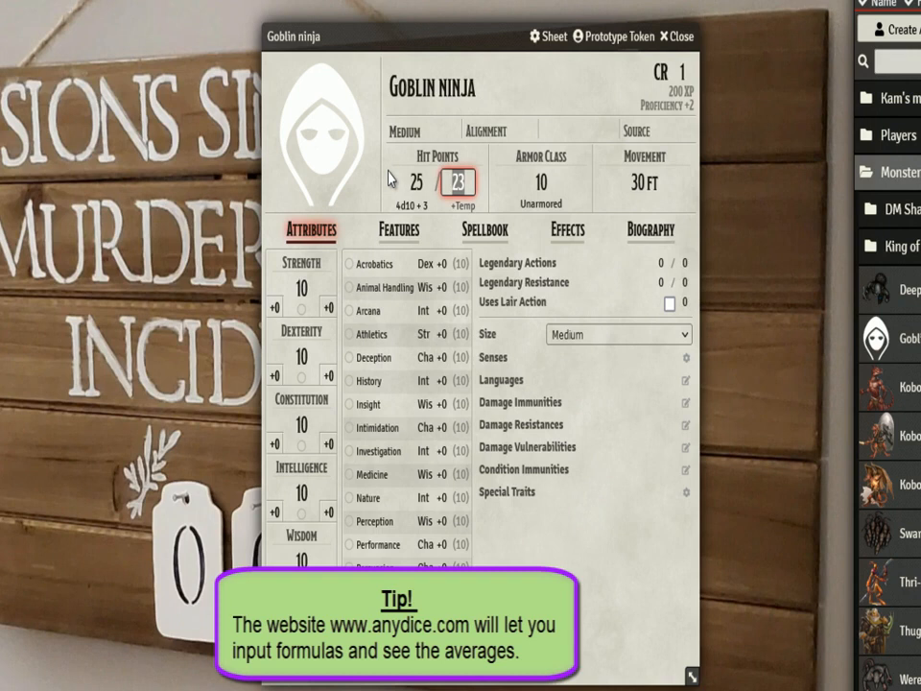
pyautogui.write('25')
pyautogui.press('Tab')
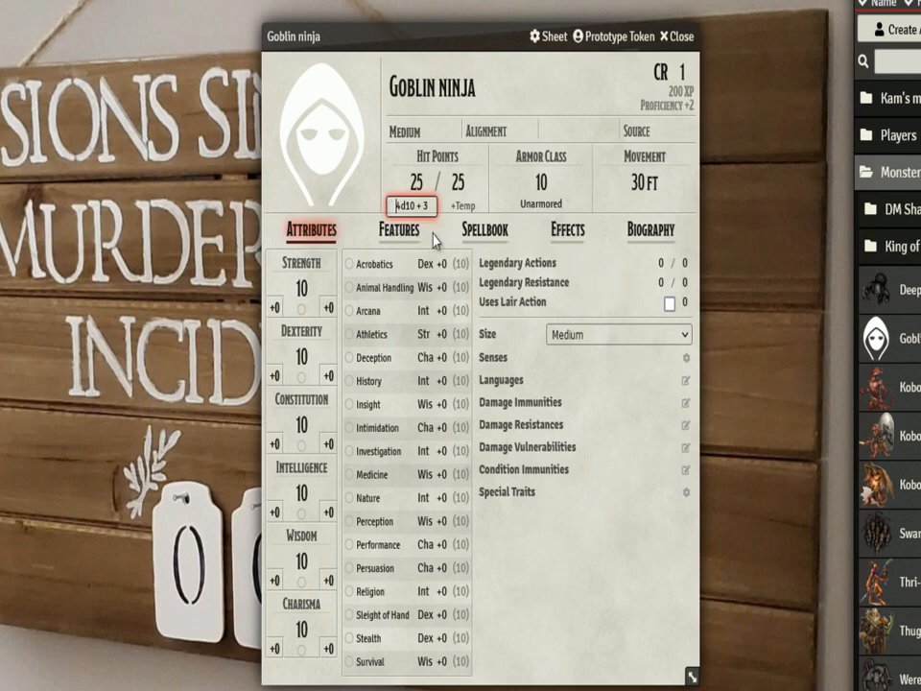
pyautogui.click(543, 190)
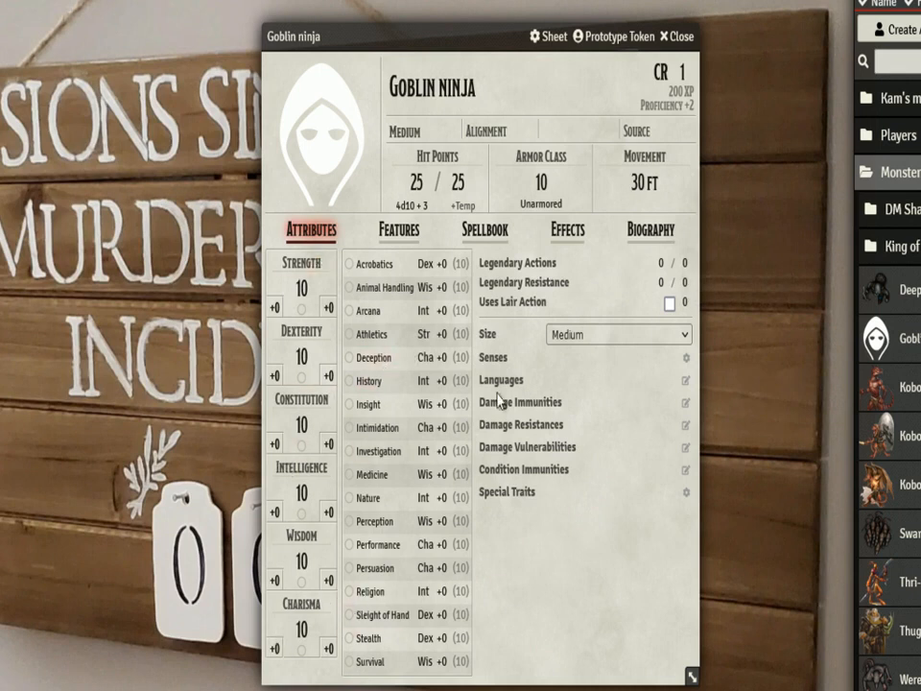
# - Open the image browser for the Goblin ninja's portrait and show the User Data files
pyautogui.click(383, 241)
pyautogui.click(319, 238)
pyautogui.click(318, 144)
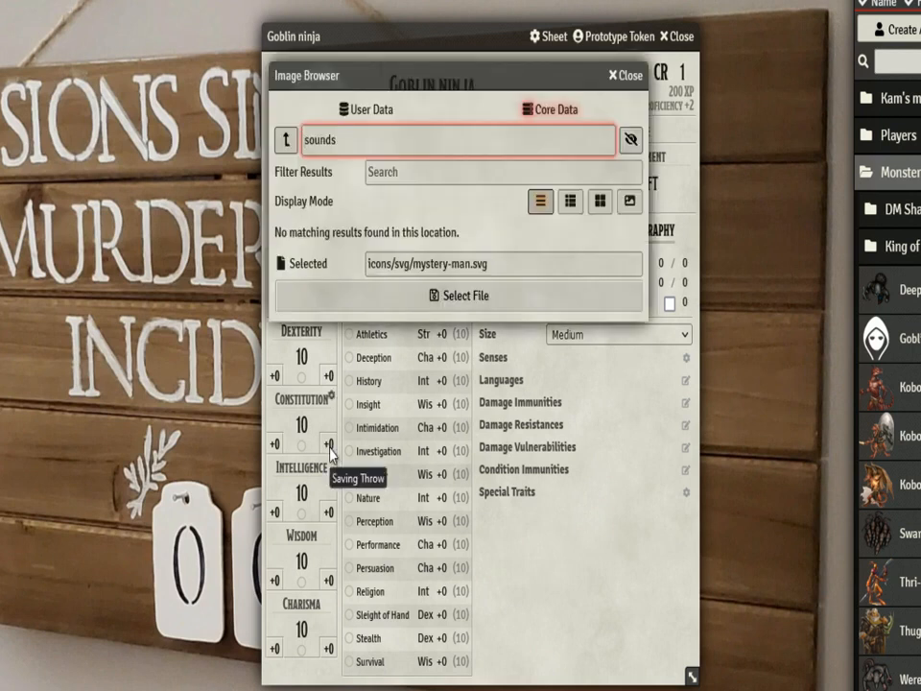
pyautogui.click(367, 110)
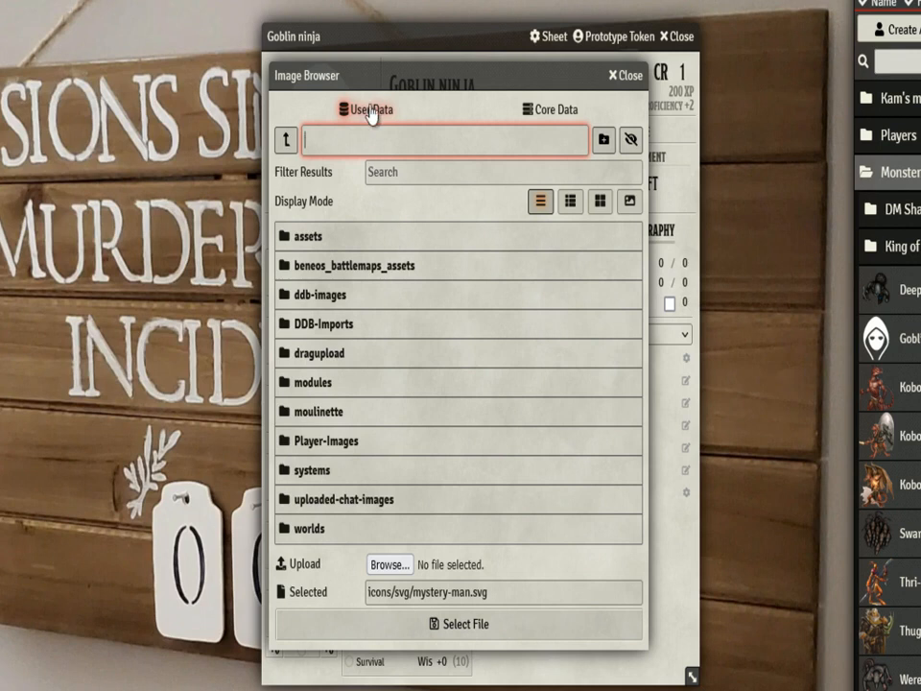
pyautogui.moveTo(365, 85); pyautogui.dragTo(375, 119)
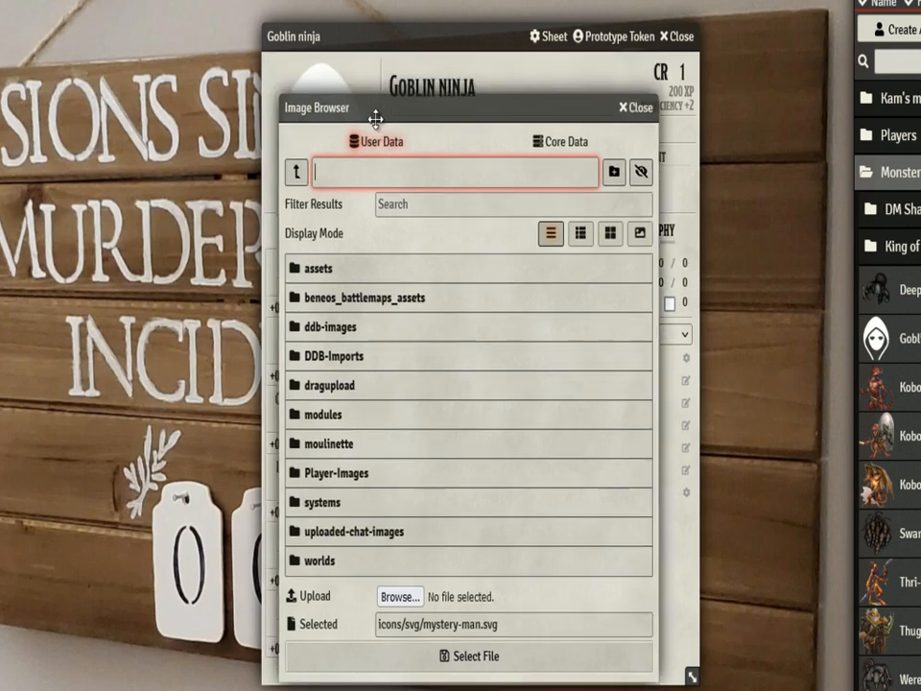
pyautogui.click(574, 144)
pyautogui.click(379, 144)
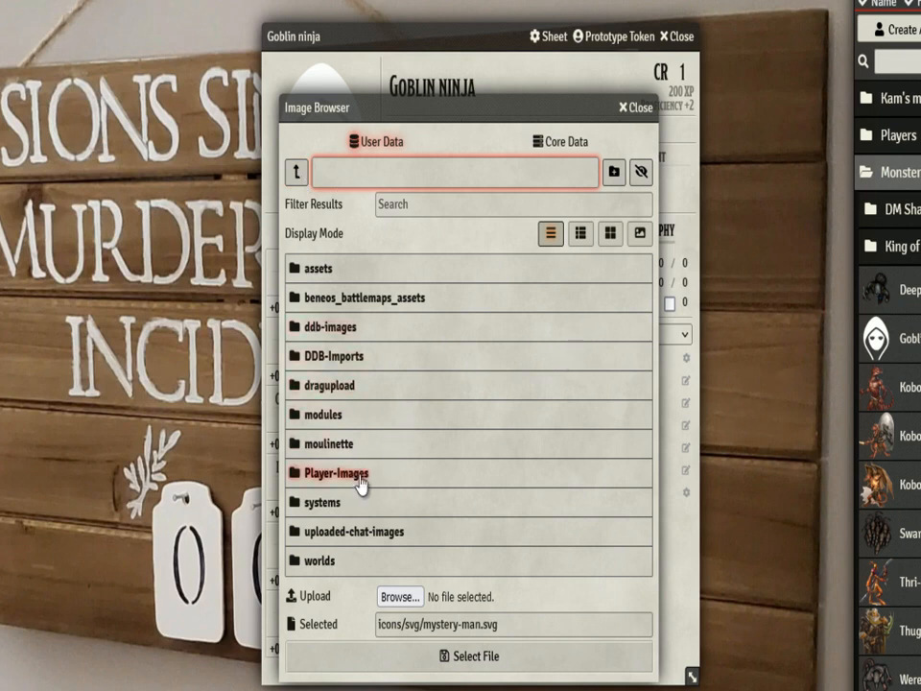
# - Browse the uploaded-chat-images folder and the assets/tokens folder, displaying the token files as thumbnail tiles
pyautogui.click(347, 537)
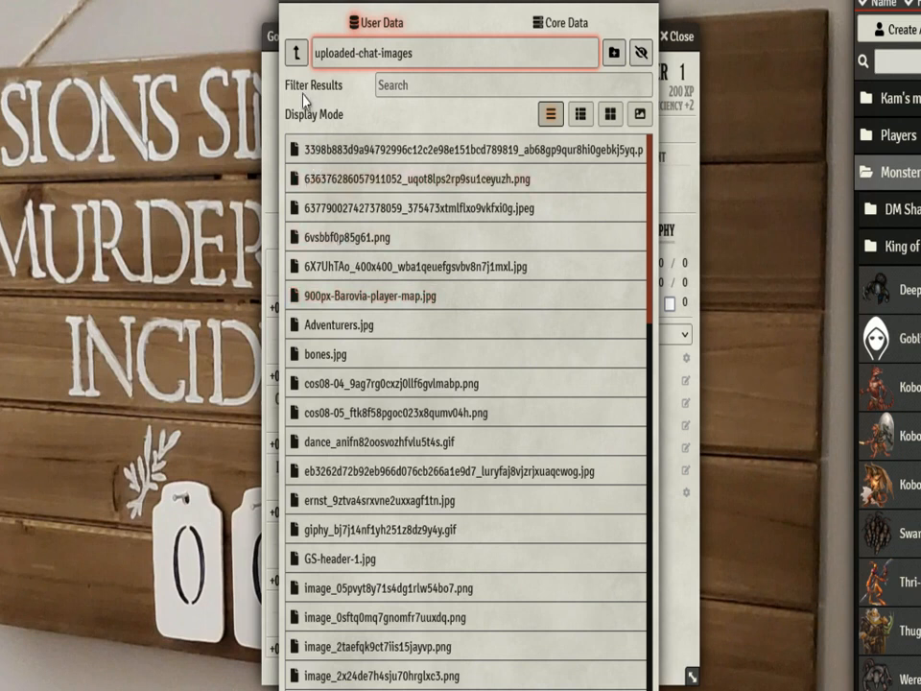
pyautogui.click(294, 55)
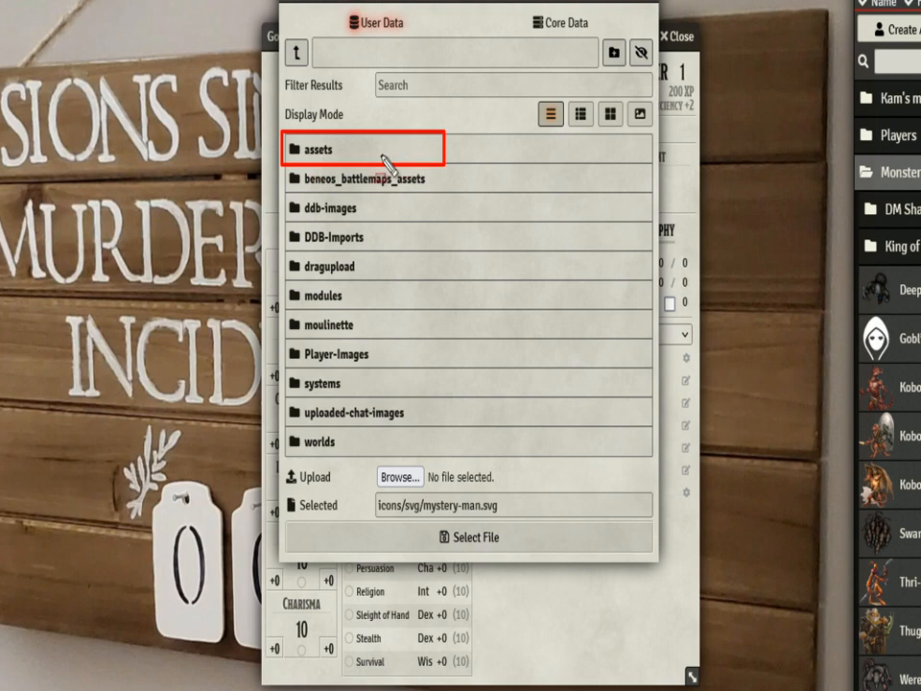
pyautogui.click(341, 160)
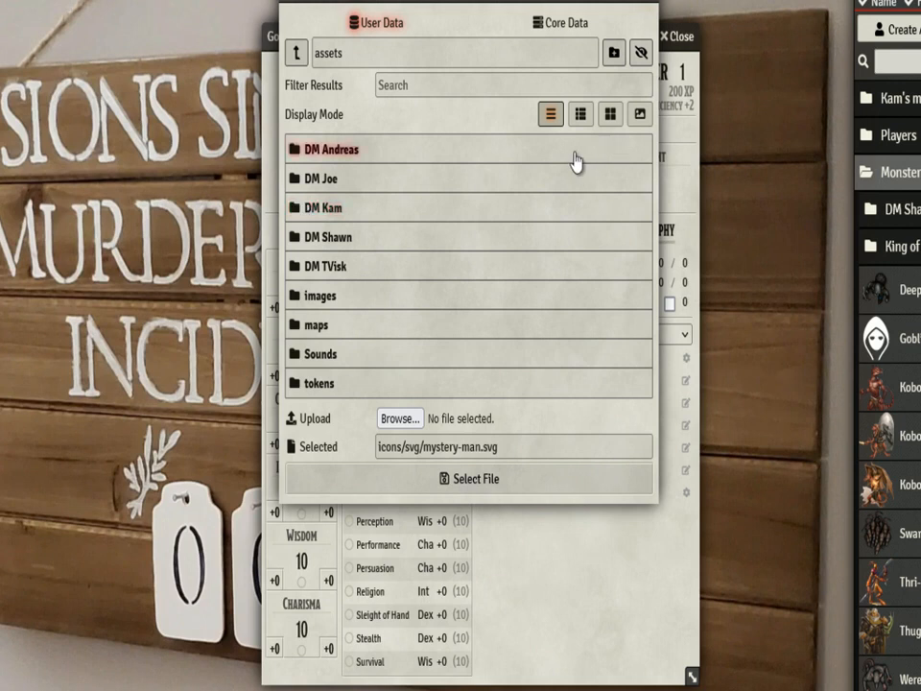
pyautogui.click(314, 355)
pyautogui.click(296, 53)
pyautogui.click(332, 381)
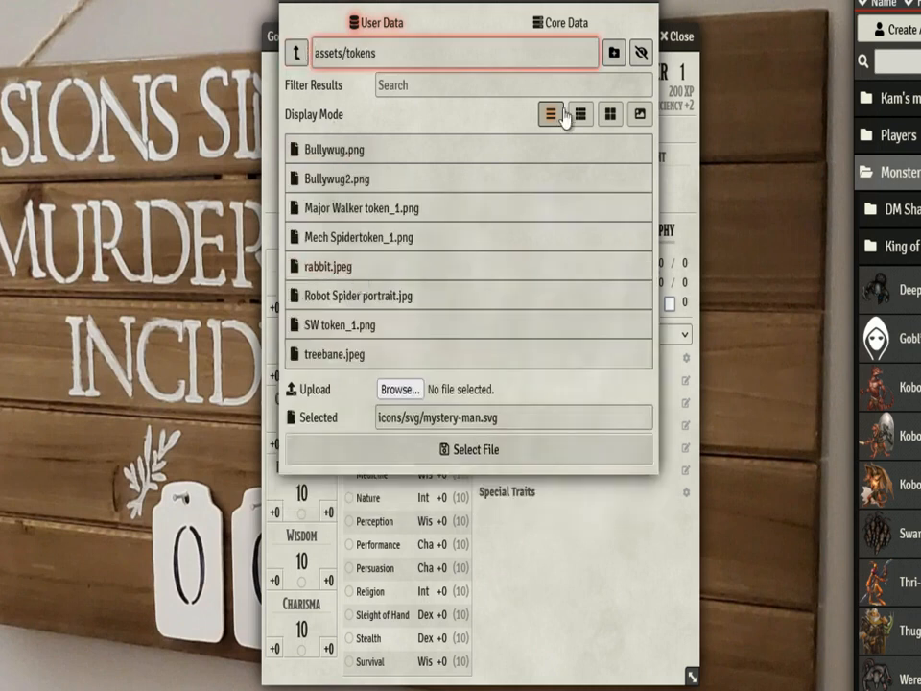
pyautogui.click(609, 116)
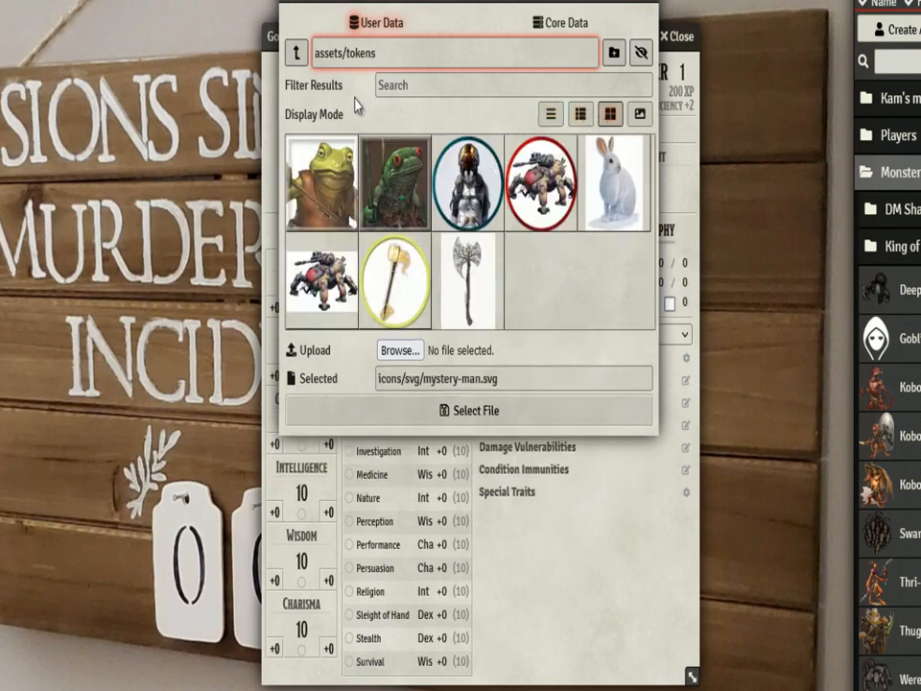
# - Open the assets/maps folder and look through its subfolders and map thumbnails
pyautogui.click(298, 55)
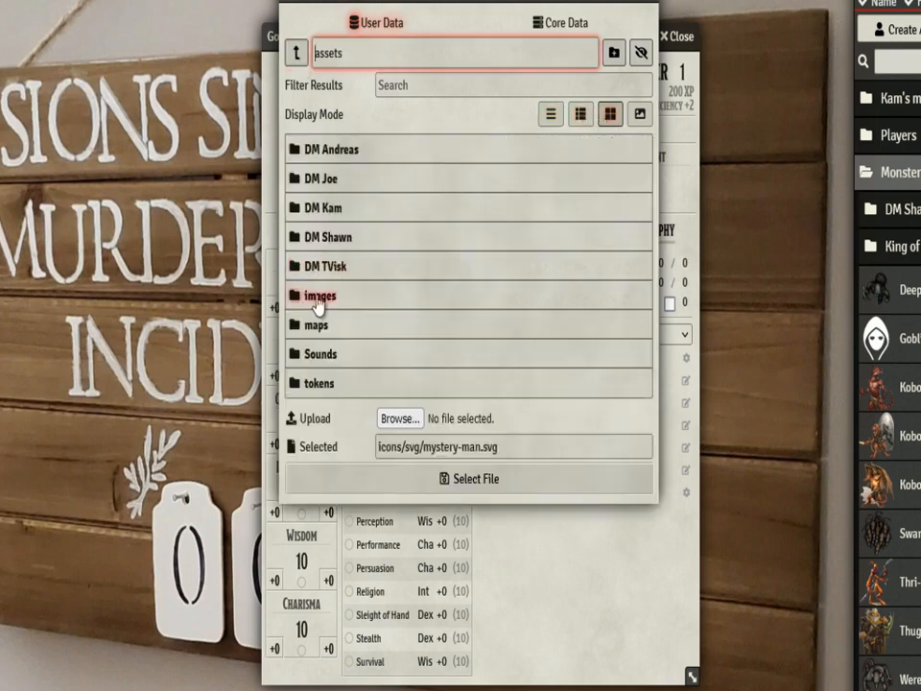
pyautogui.click(301, 353)
pyautogui.click(301, 54)
pyautogui.click(318, 320)
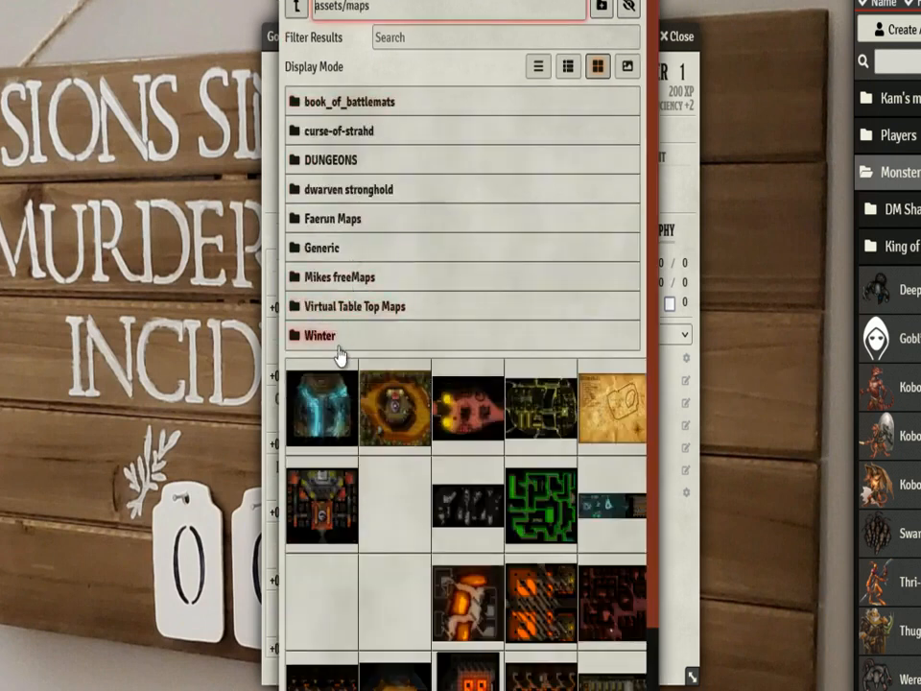
pyautogui.scroll(-3, 446, 460)
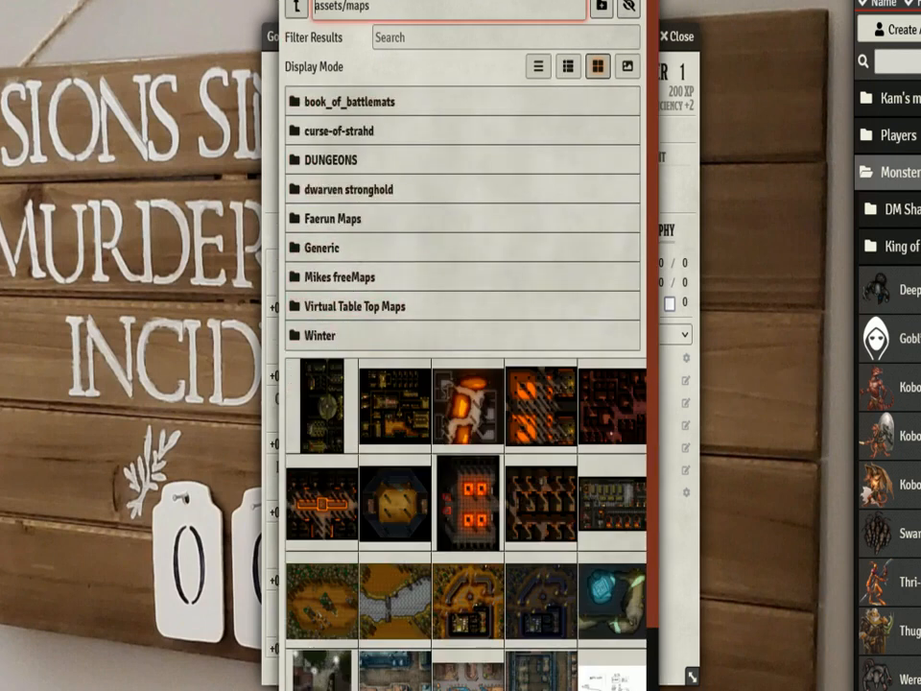
pyautogui.scroll(-3, 446, 460)
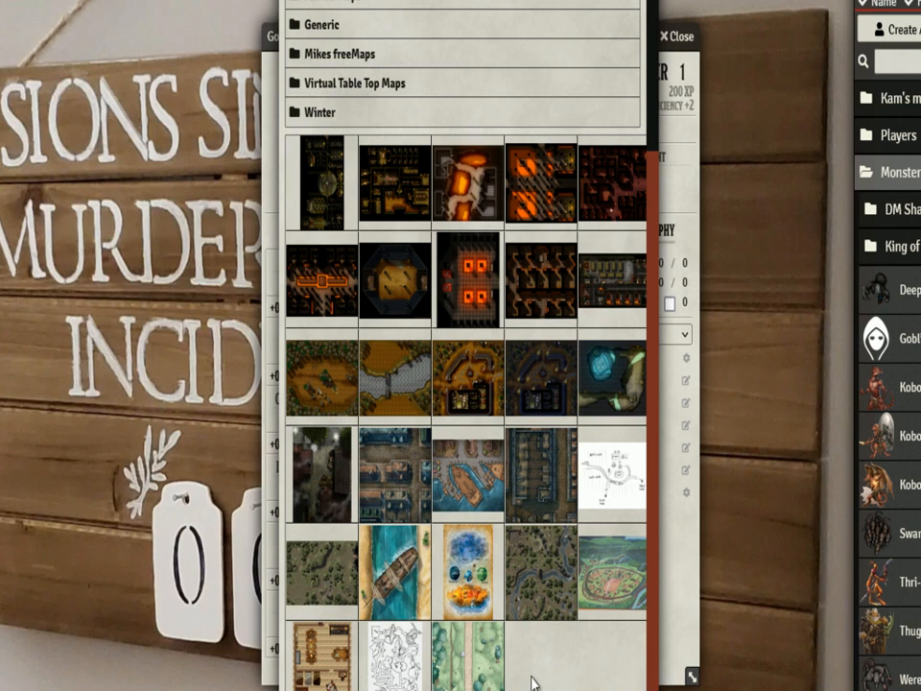
pyautogui.scroll(3, 531, 662)
pyautogui.scroll(3, 336, 100)
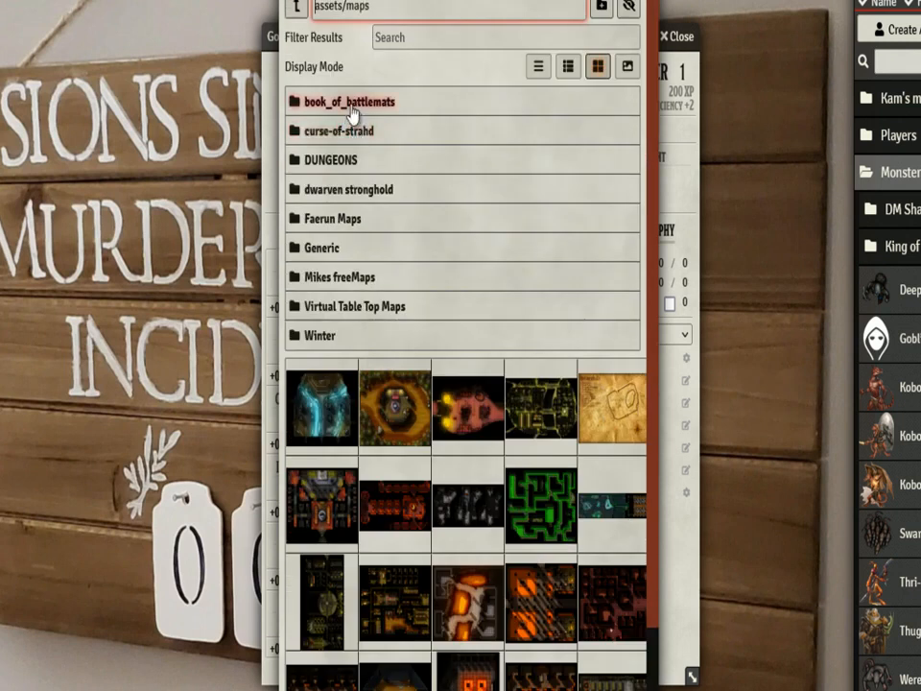
# - Return the image browser to the assets folder and search the web in a new browser tab for images of "goblin ninja 5e"
pyautogui.click(299, 8)
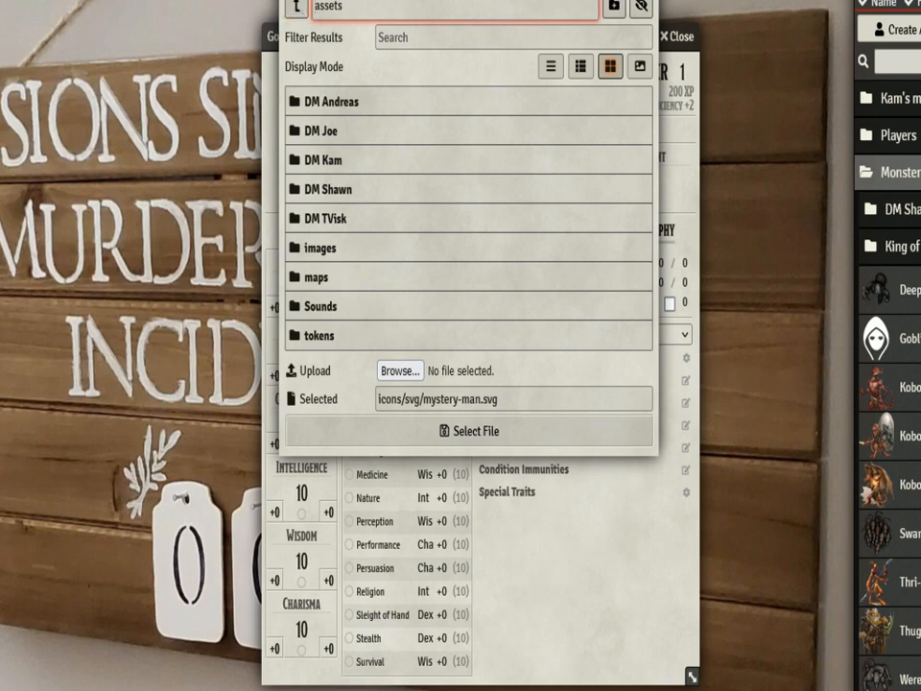
pyautogui.hotkey('ctrl', 't')
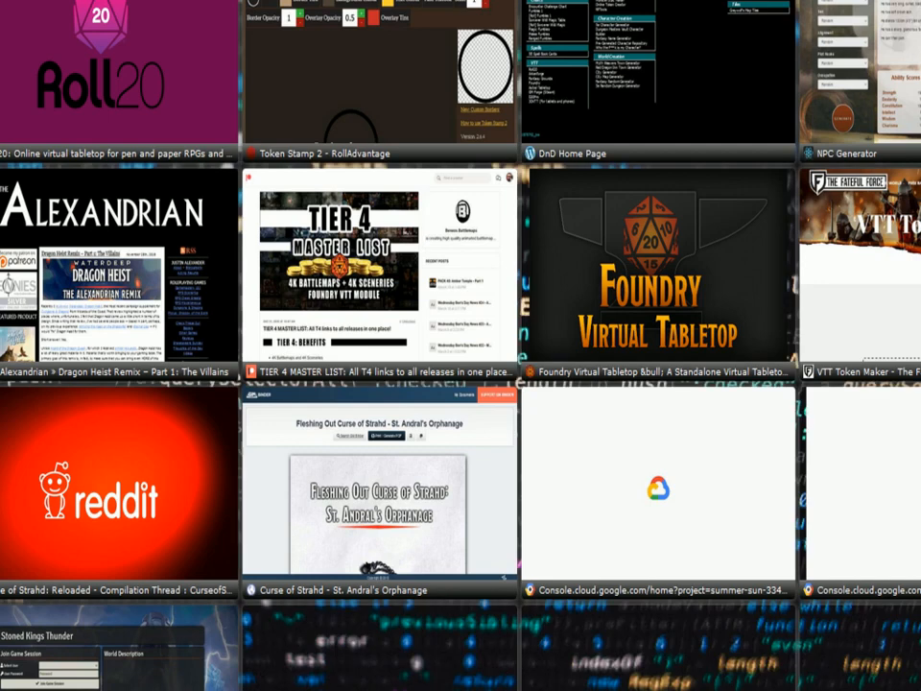
pyautogui.click(317, 3)
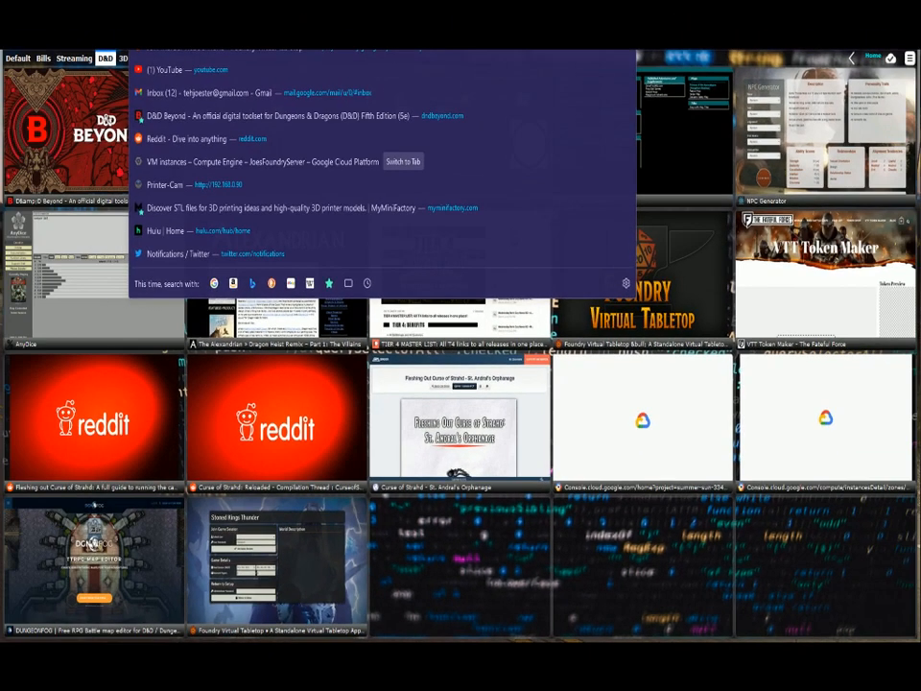
pyautogui.write('g')
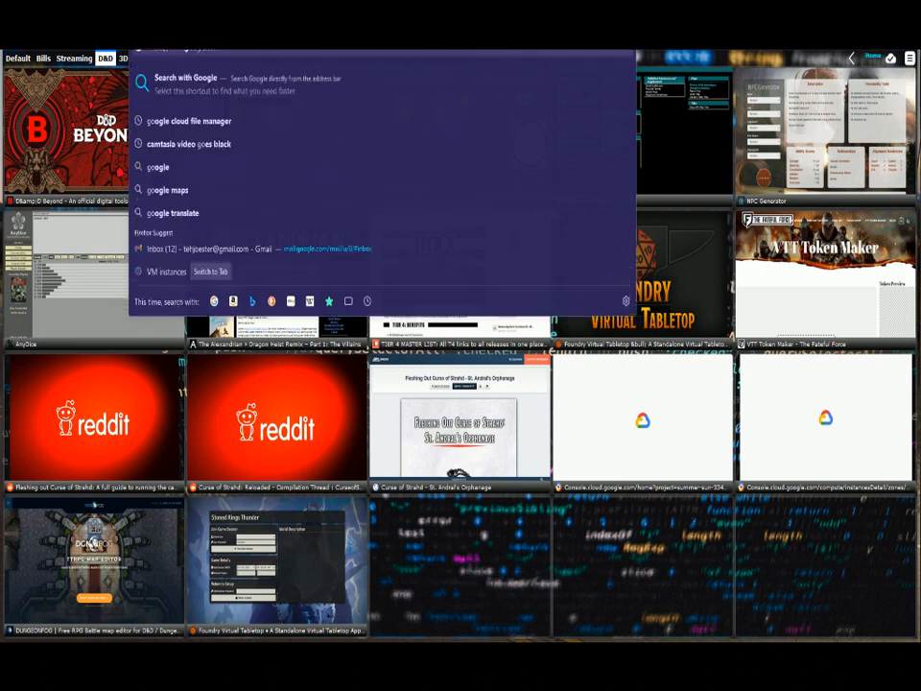
pyautogui.write('oblin')
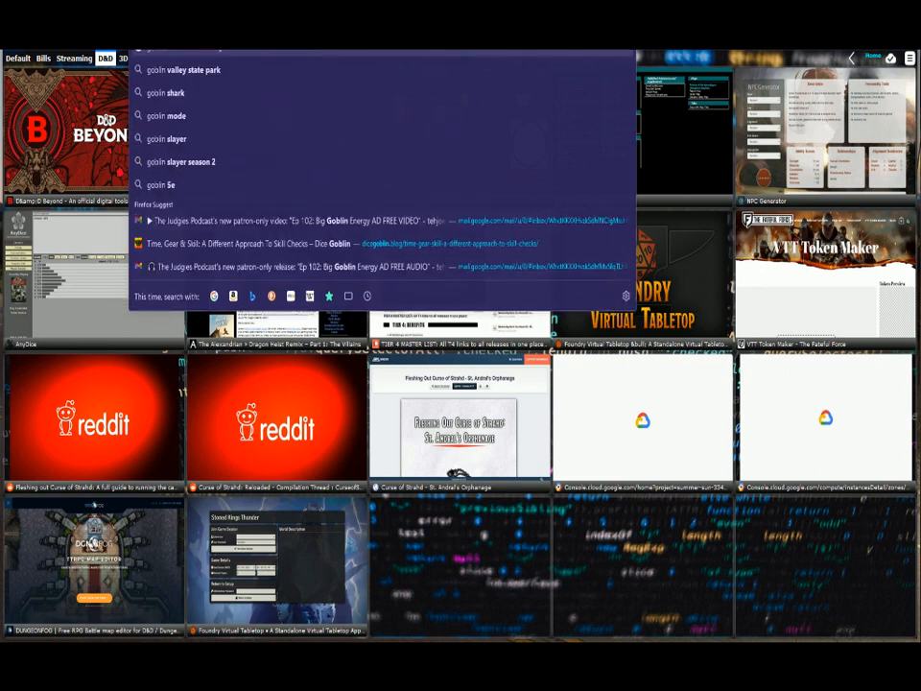
pyautogui.write(' ninja')
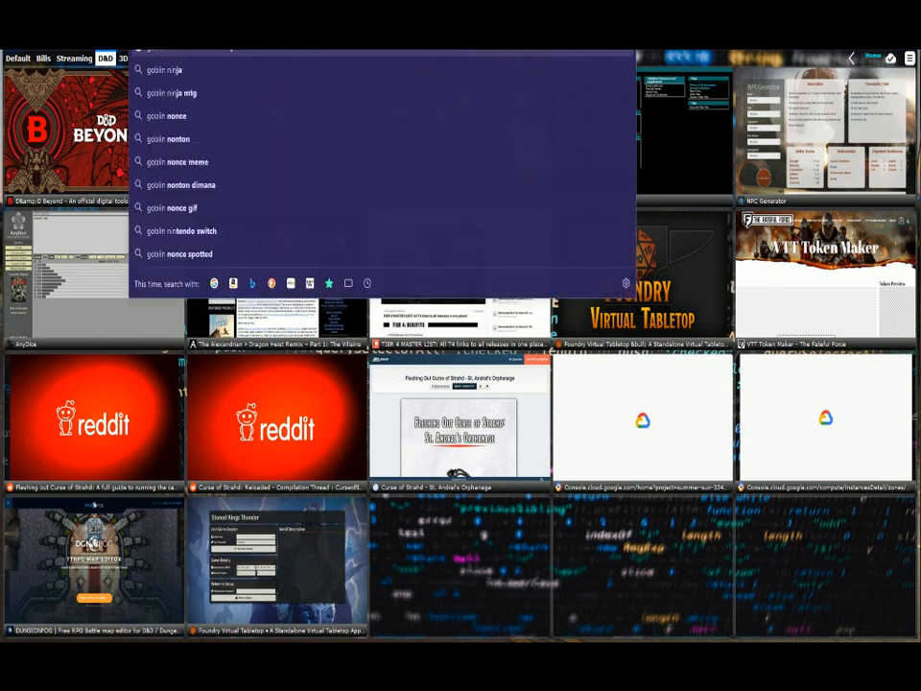
pyautogui.write(' 5')
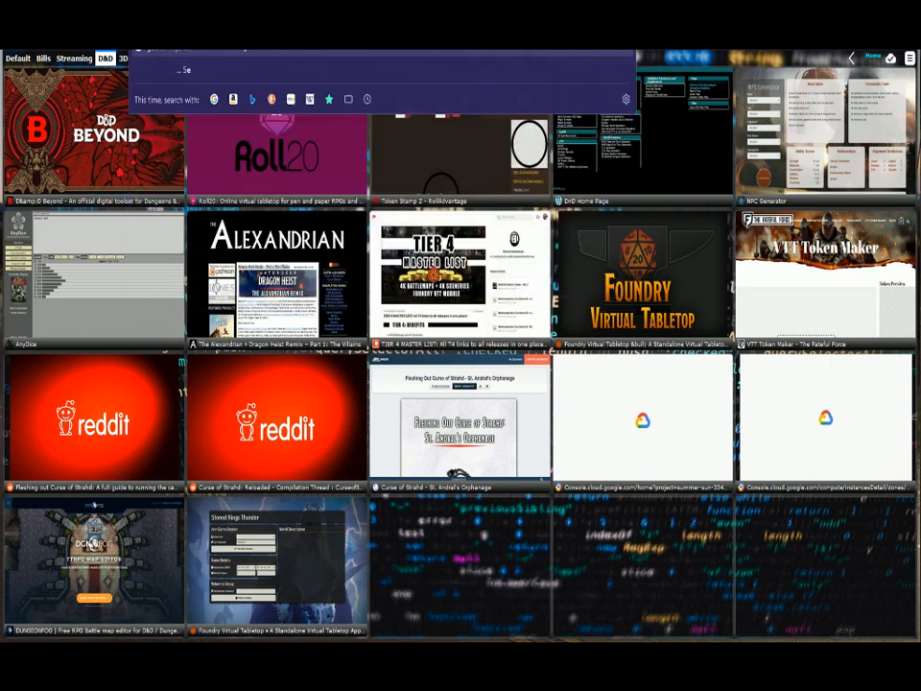
pyautogui.write('e')
pyautogui.press('Return')
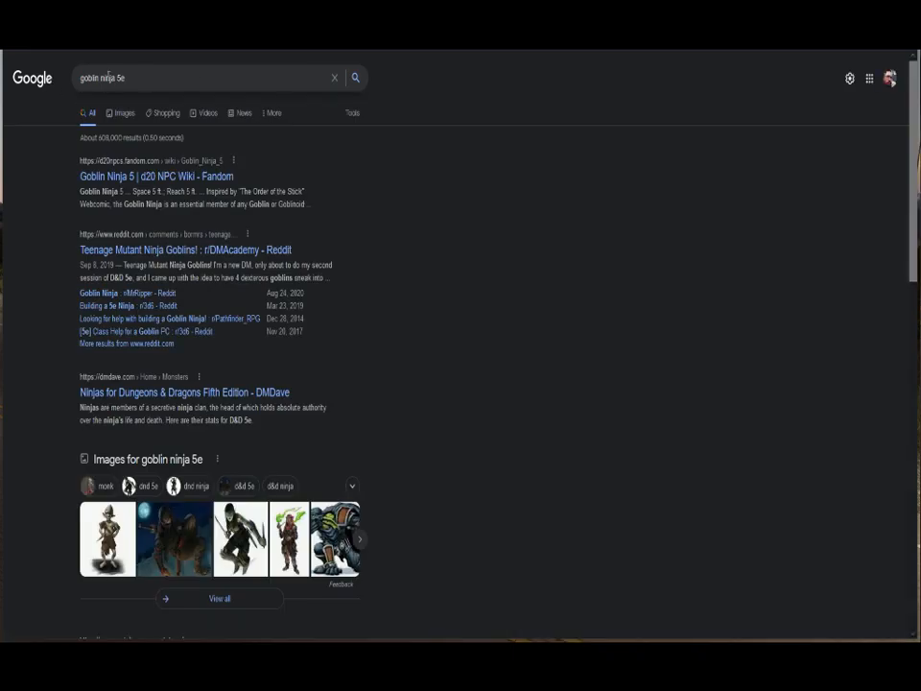
pyautogui.click(125, 112)
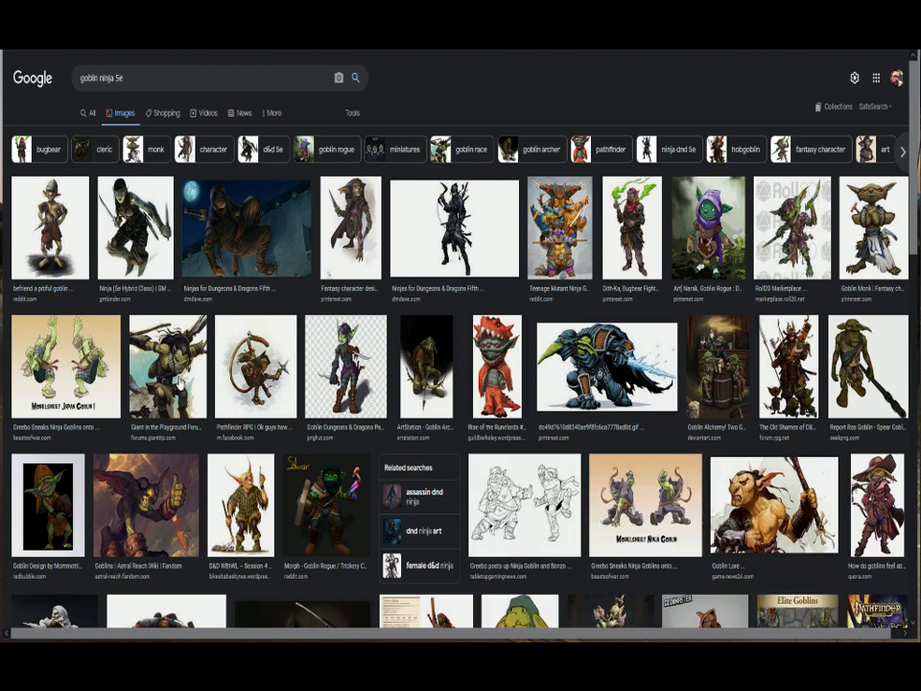
# - Preview the Giant in the Playground goblin, Goblin Monk, armoured Pinterest goblin and ArtStation Goblin Archer images
pyautogui.click(178, 381)
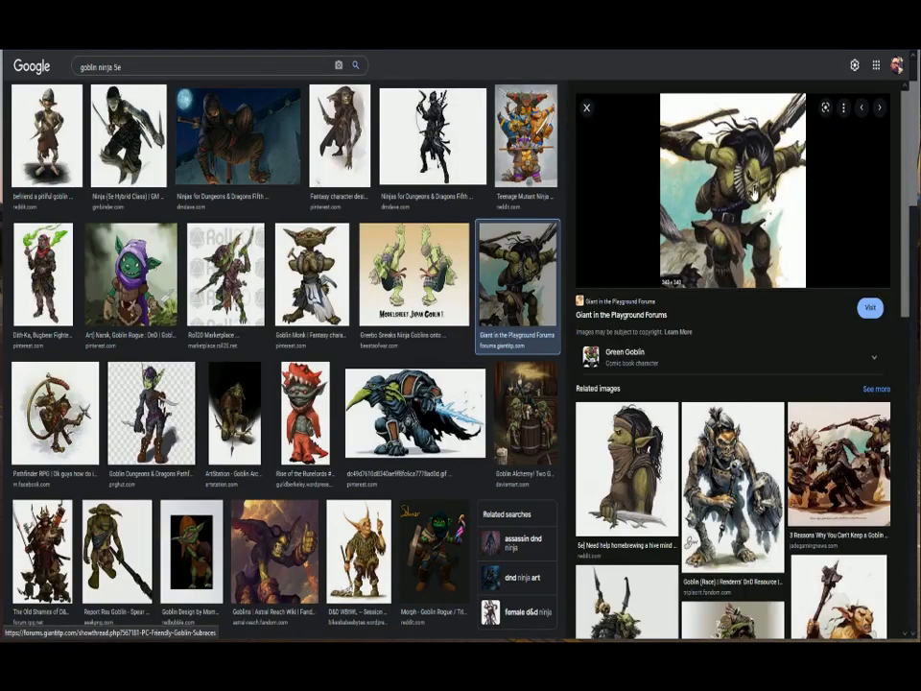
pyautogui.click(316, 270)
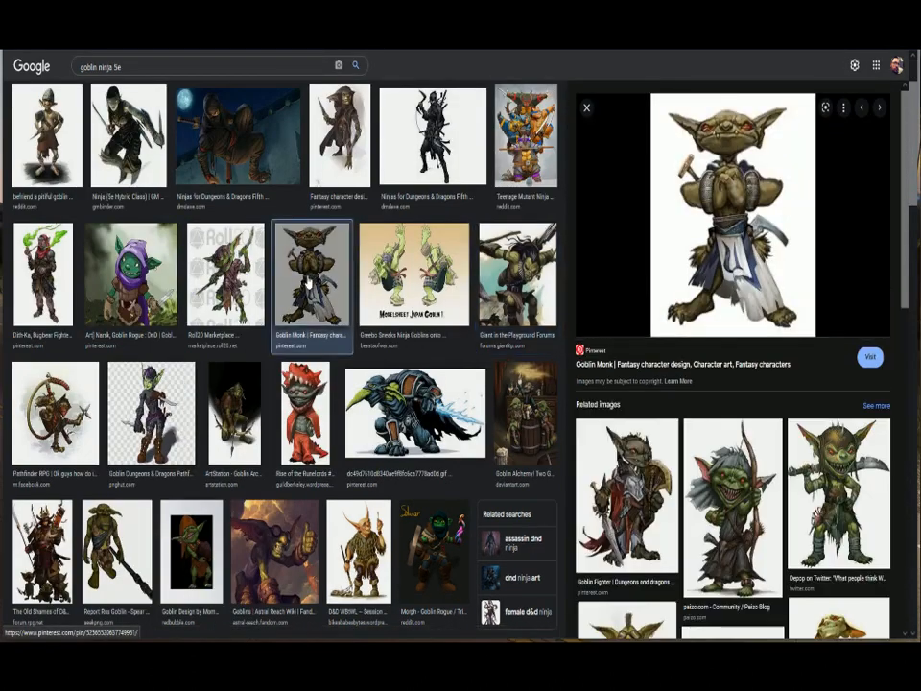
pyautogui.click(588, 108)
pyautogui.click(410, 421)
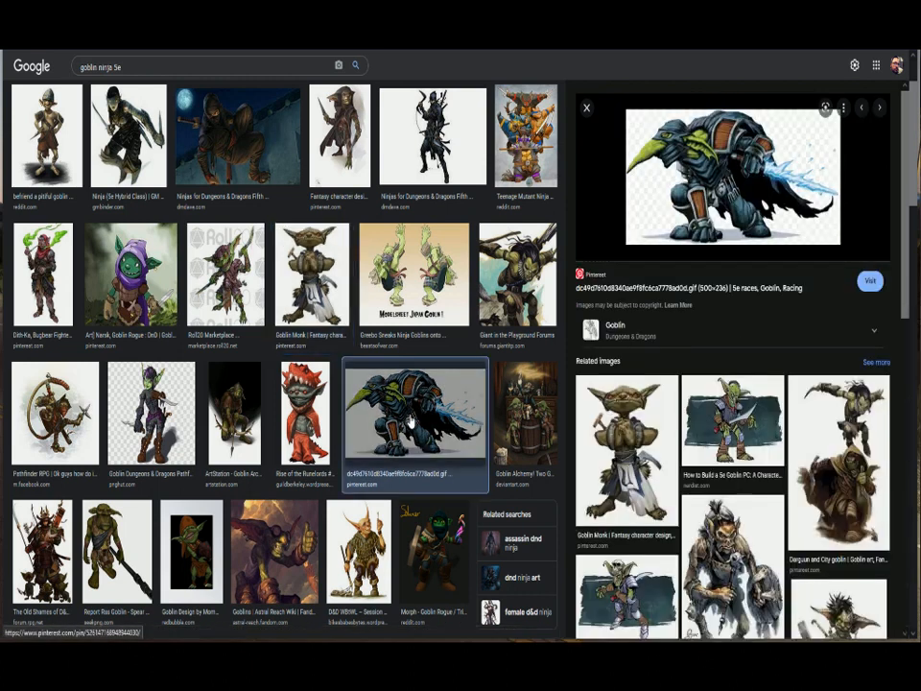
pyautogui.scroll(1, 411, 417)
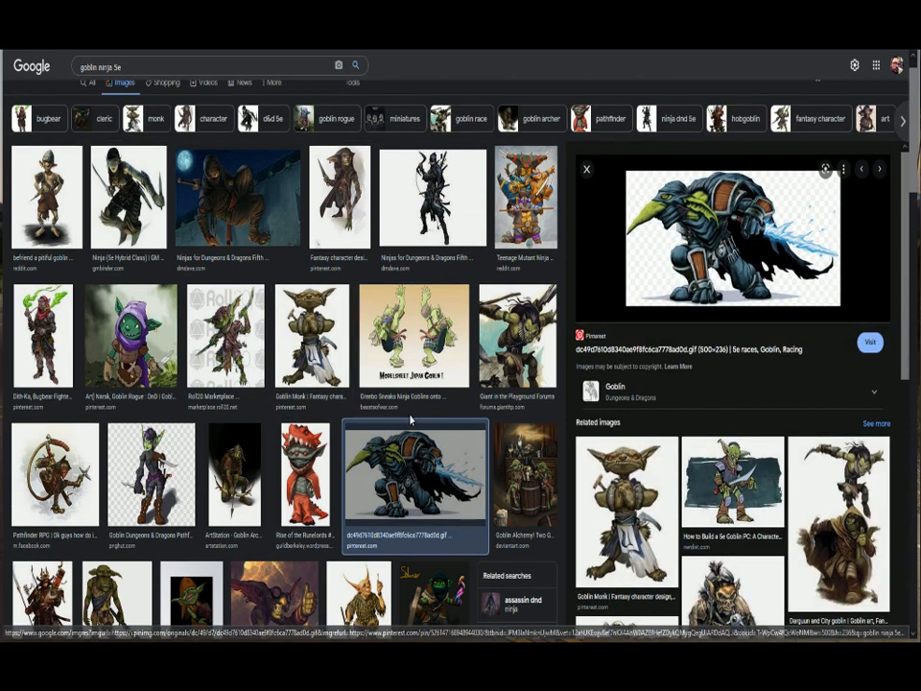
pyautogui.click(253, 467)
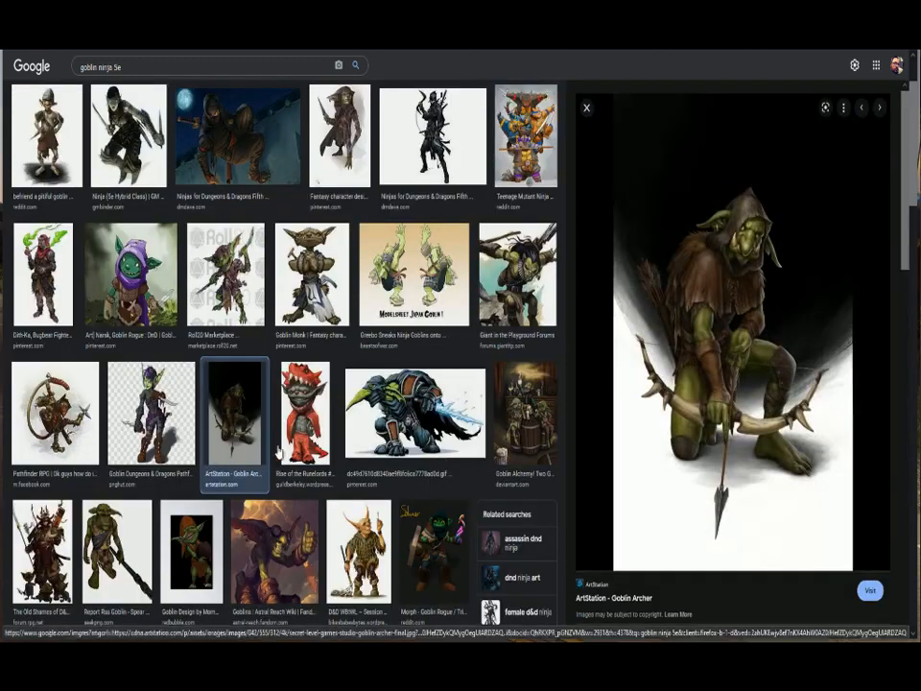
# - Look through more image results and preview the Goblin Rat picture and the goblin wearing a wide-brimmed hat
pyautogui.scroll(-6, 269, 455)
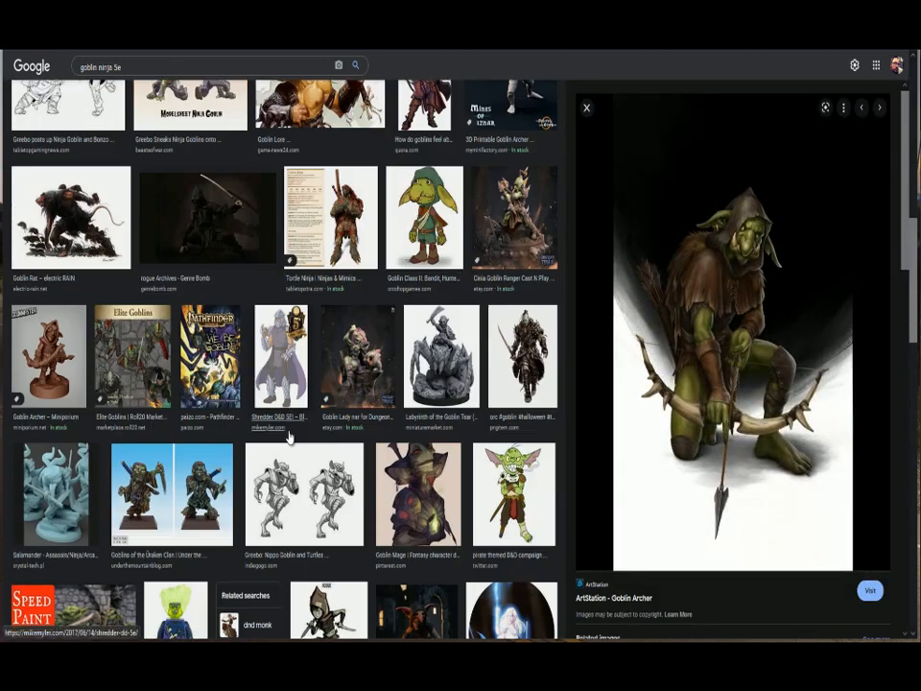
pyautogui.scroll(4, 290, 437)
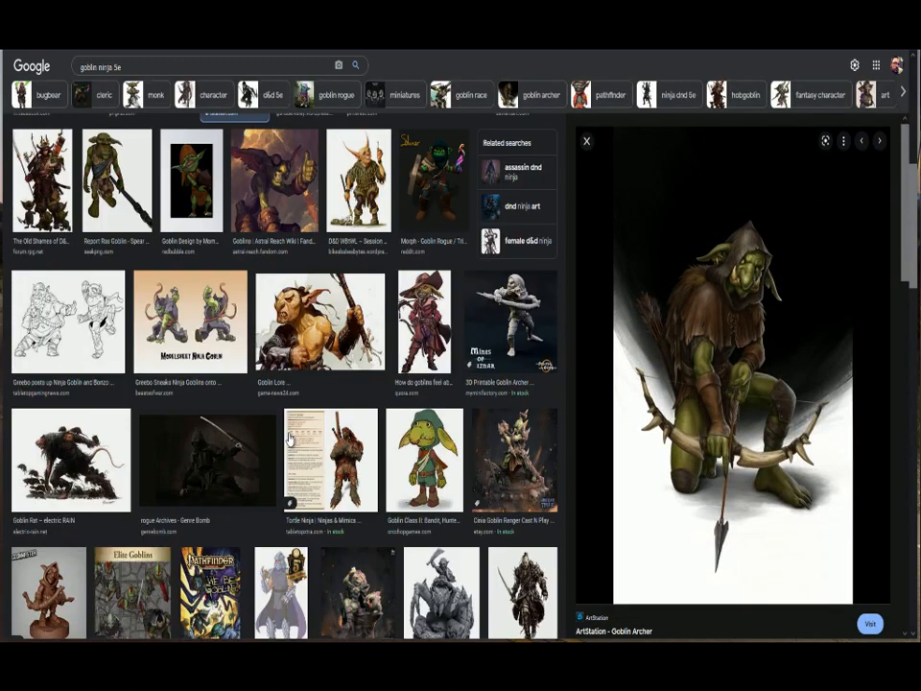
pyautogui.click(67, 464)
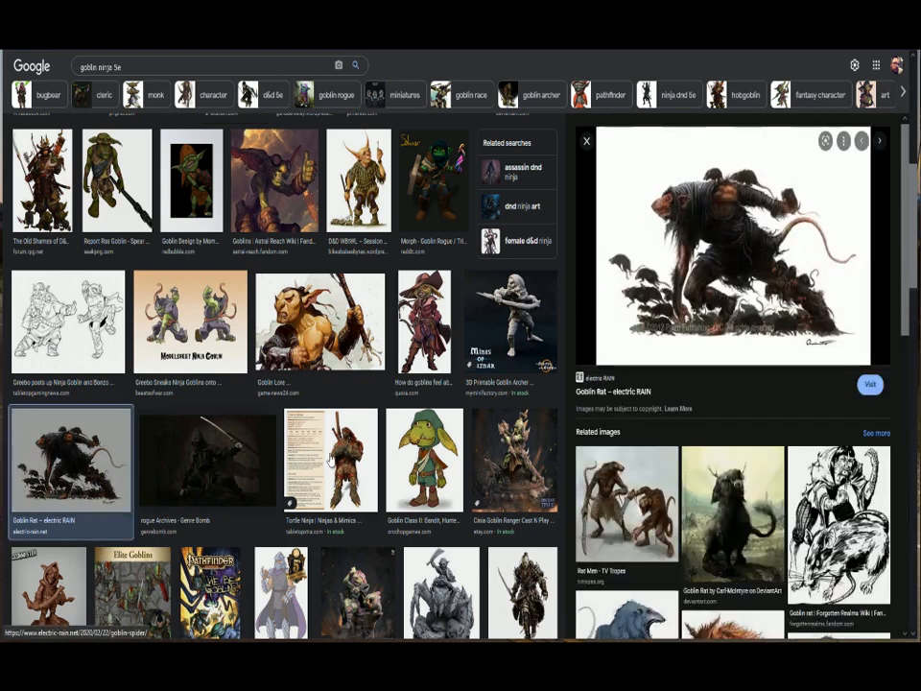
pyautogui.scroll(5, 342, 515)
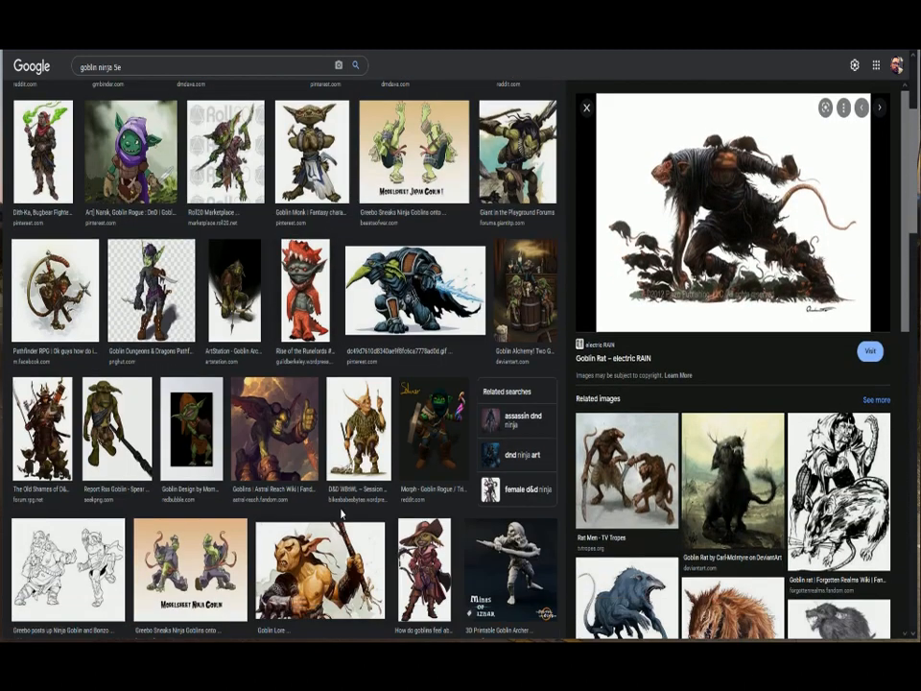
pyautogui.click(424, 568)
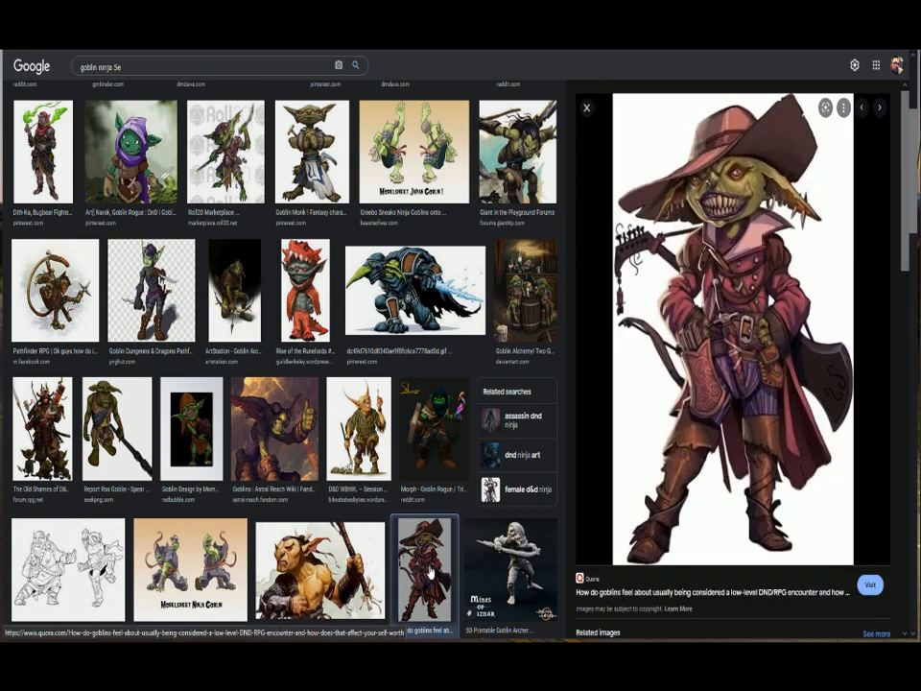
pyautogui.scroll(3, 497, 357)
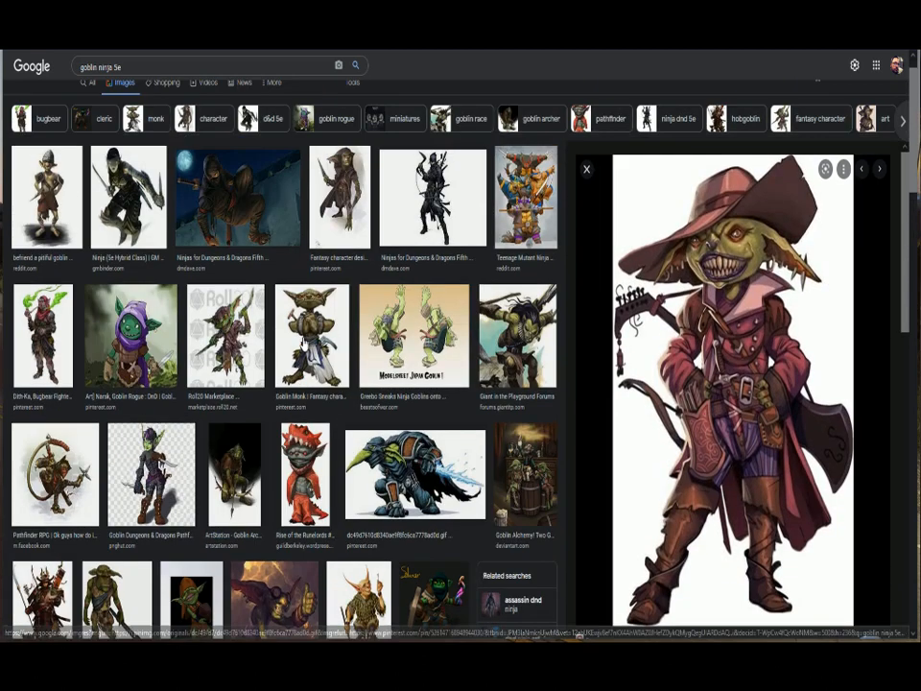
pyautogui.scroll(1, 342, 384)
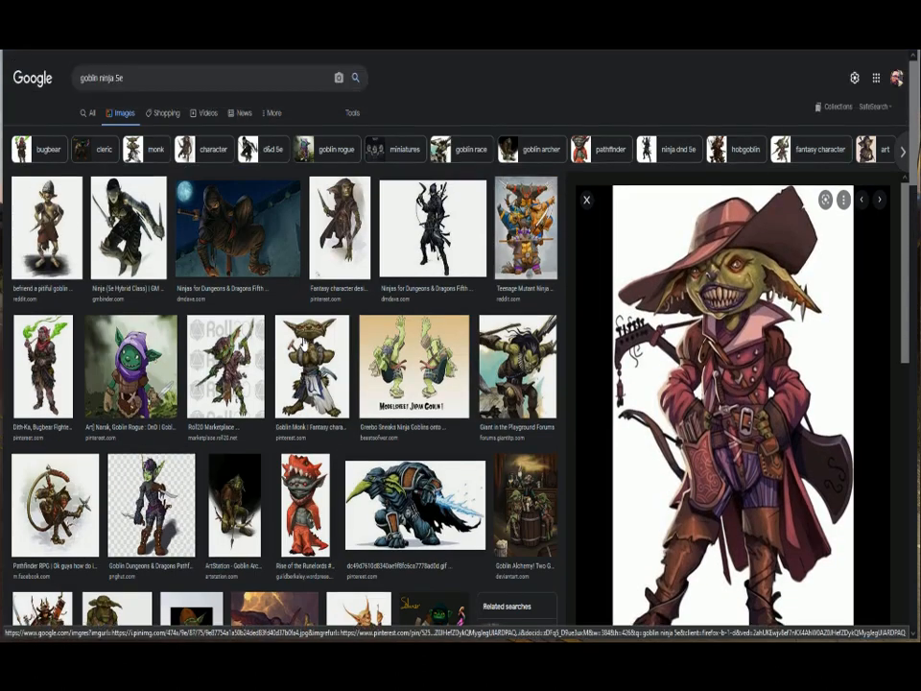
# - Preview the hooded goblin assassin, the Ninja (5e Hybrid Class) and the Roll20 Marketplace goblin images
pyautogui.click(343, 220)
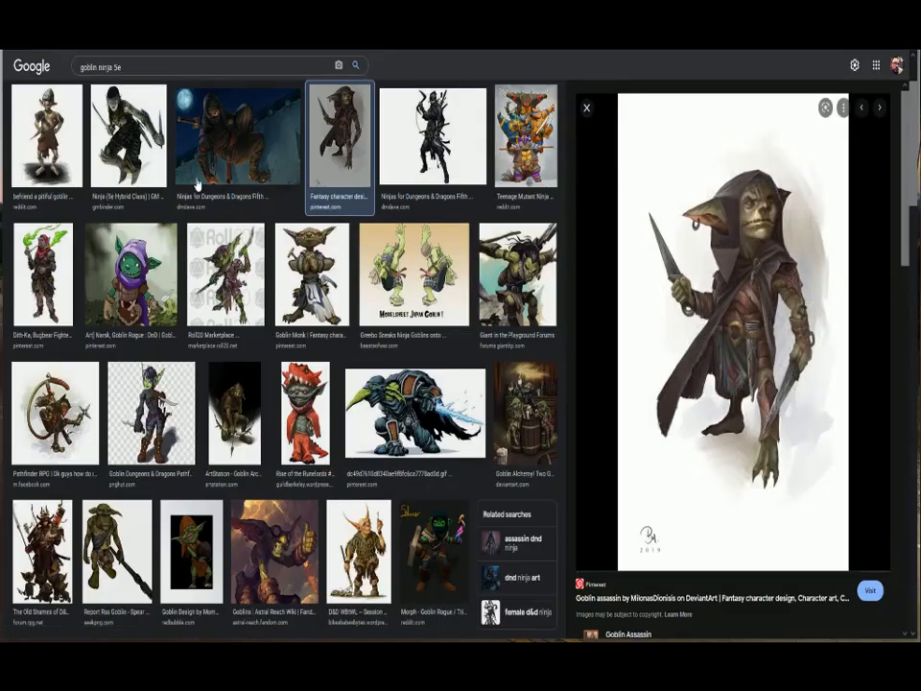
pyautogui.click(135, 163)
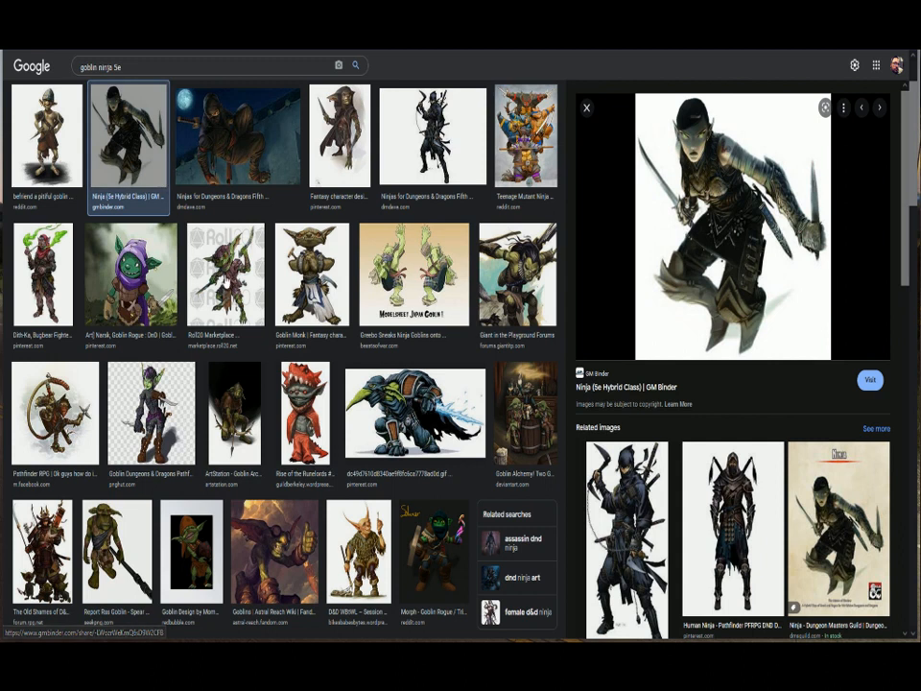
pyautogui.click(225, 276)
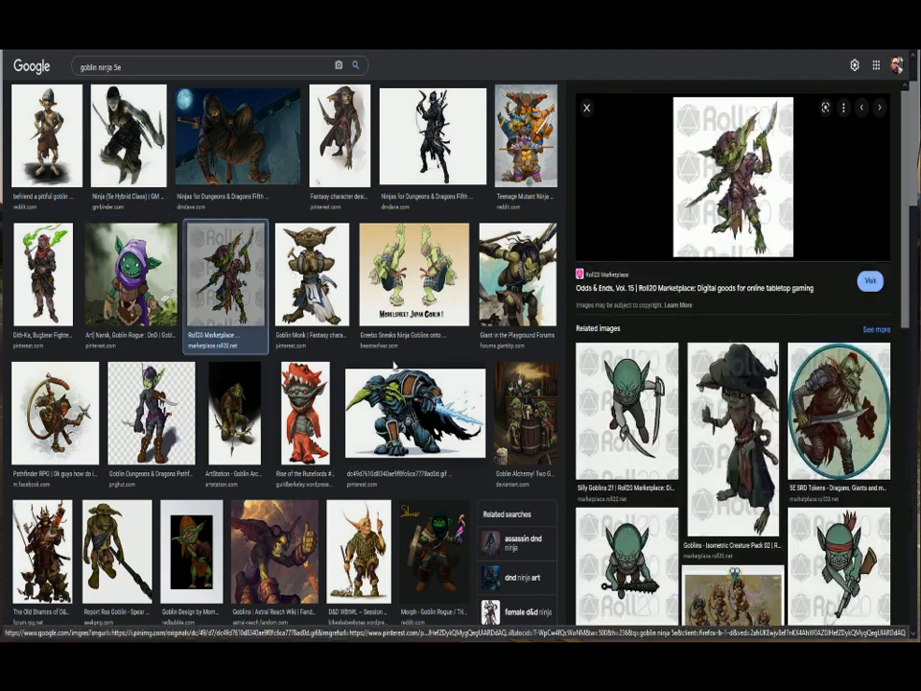
# - Scan the remaining image results for a suitable goblin ninja portrait and return to the first results
pyautogui.scroll(-2, 361, 355)
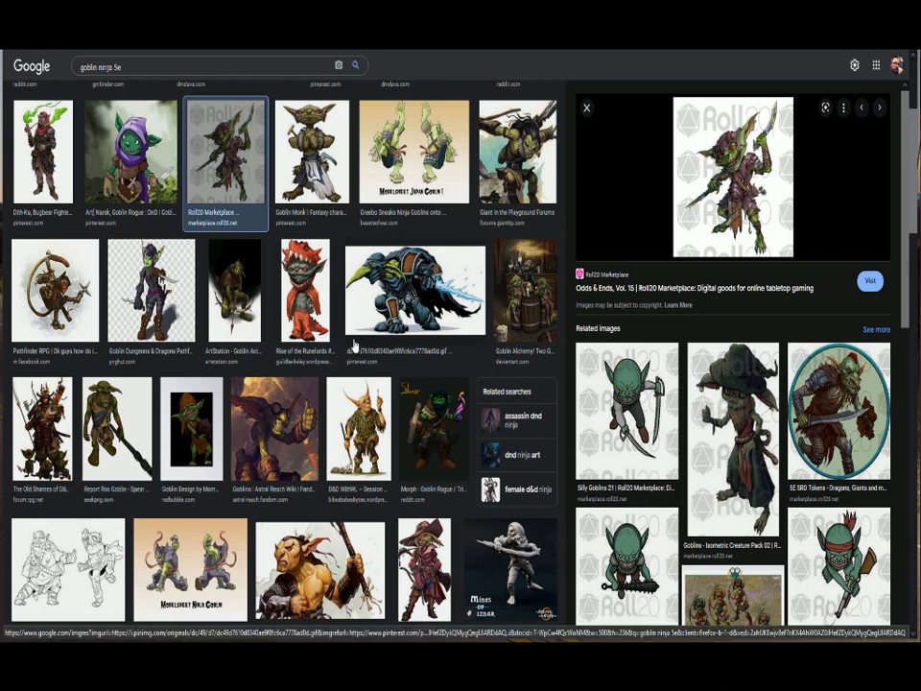
pyautogui.scroll(-10, 353, 342)
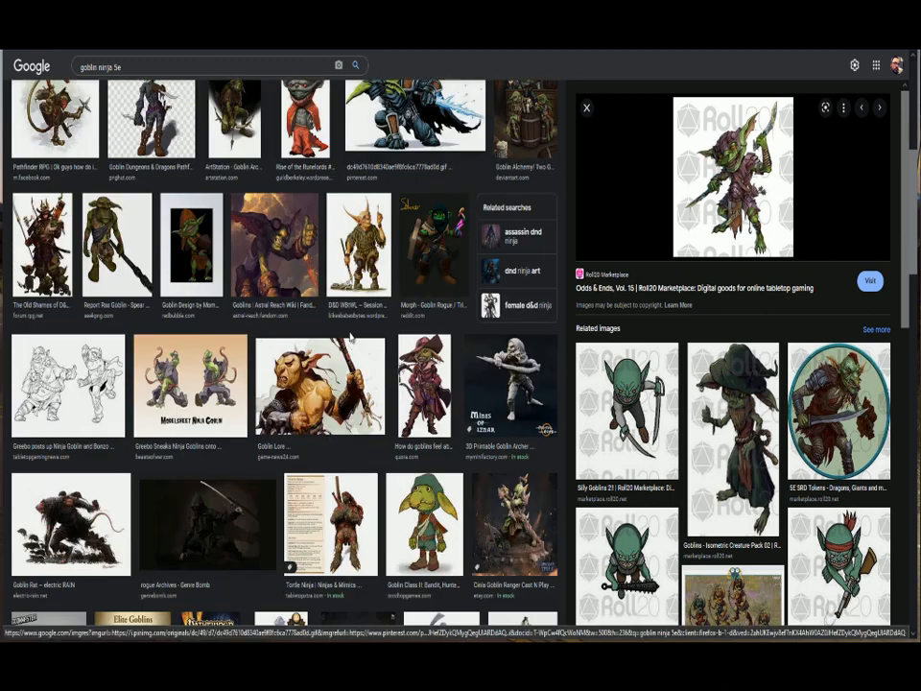
pyautogui.scroll(-12, 347, 333)
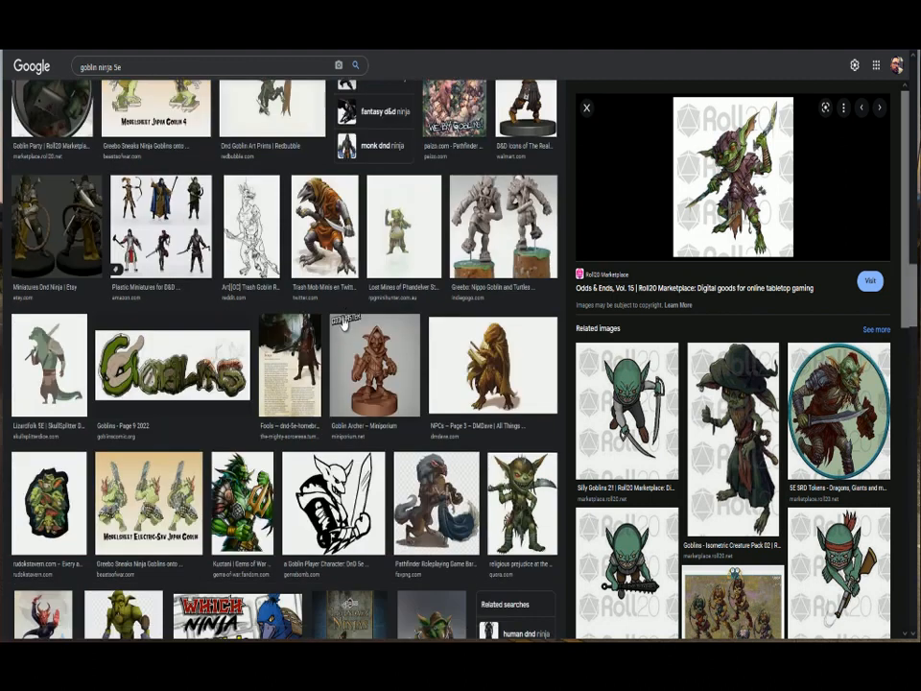
pyautogui.scroll(-4, 343, 322)
pyautogui.scroll(-4, 313, 288)
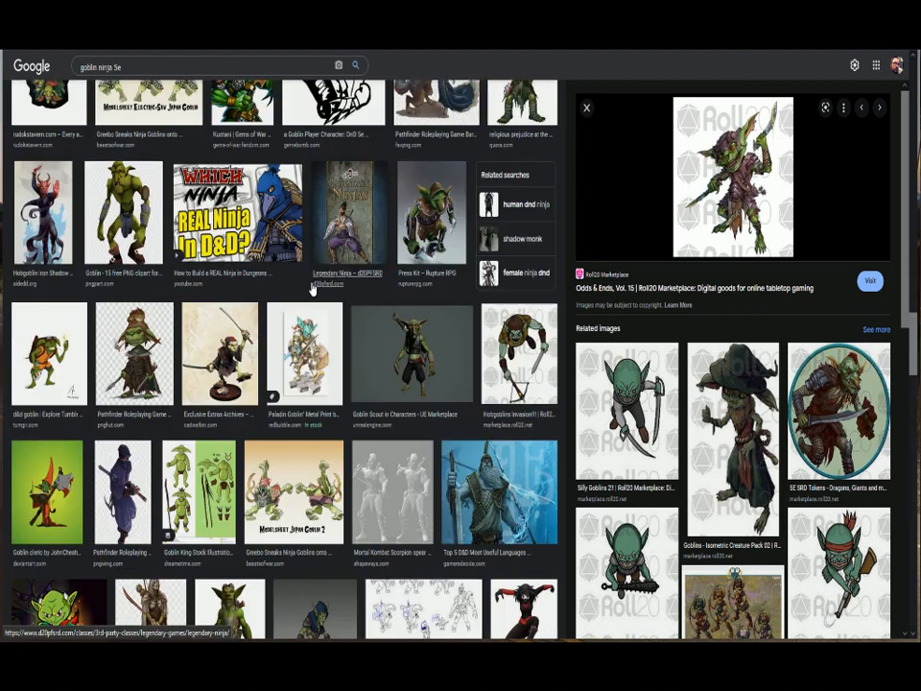
pyautogui.scroll(-10, 312, 290)
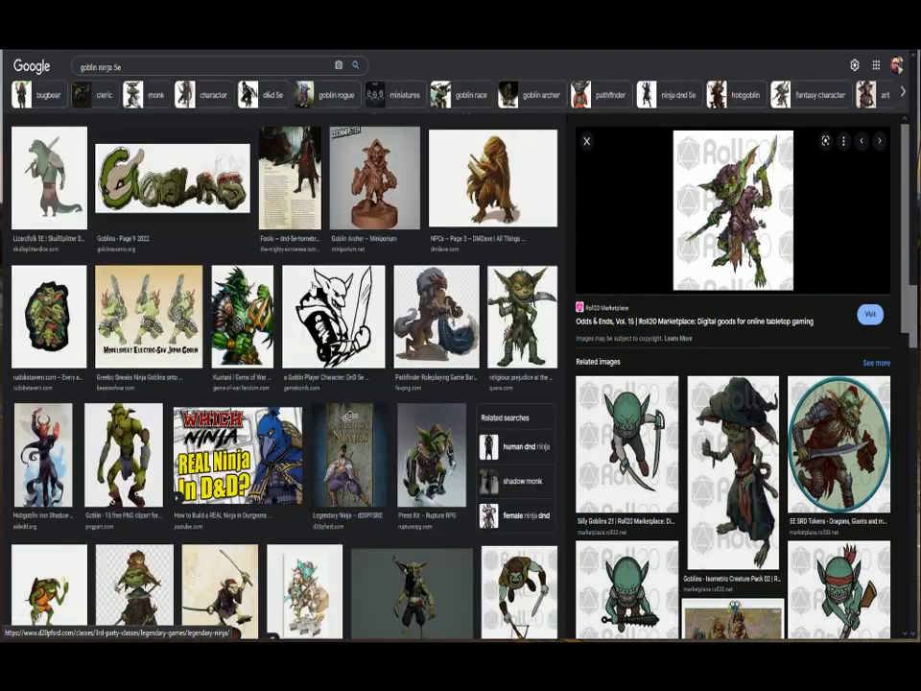
pyautogui.scroll(10, 317, 298)
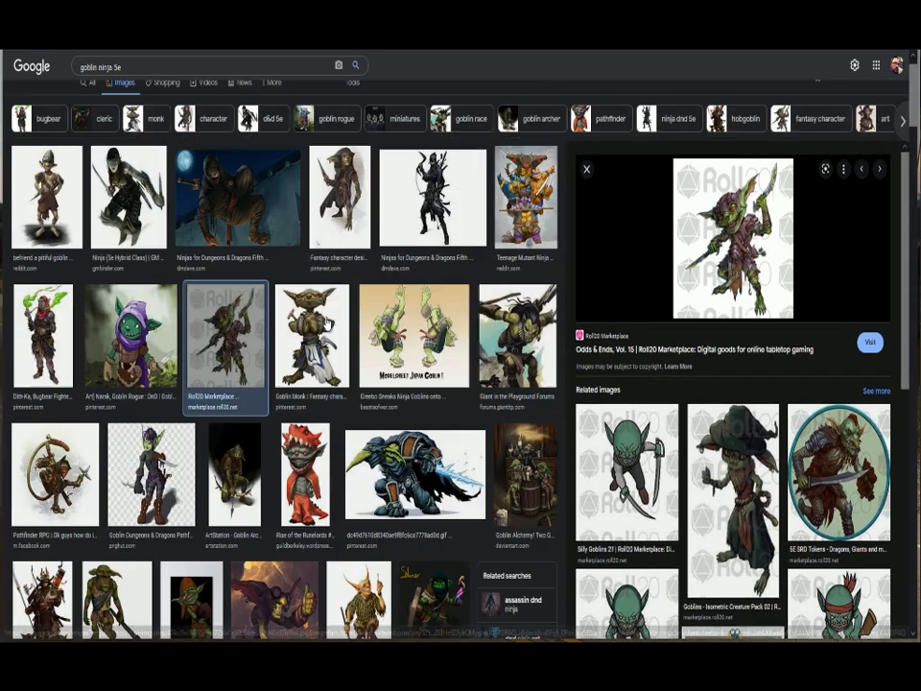
# - Save the picture of the goblin rogue in the purple hood to the tokens folder as "goblin ninja"
pyautogui.click(144, 369)
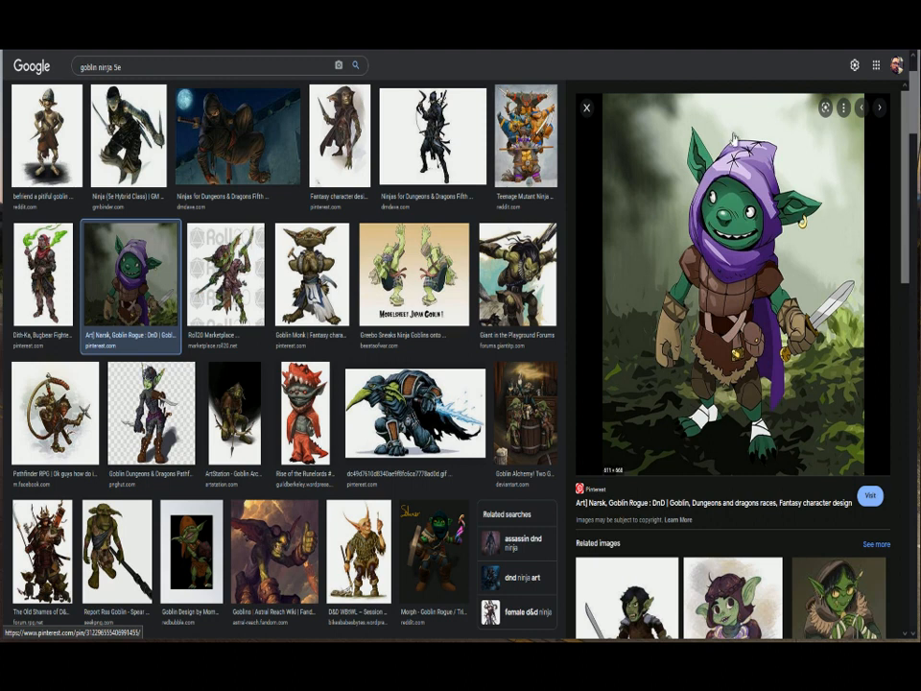
pyautogui.rightClick(710, 225)
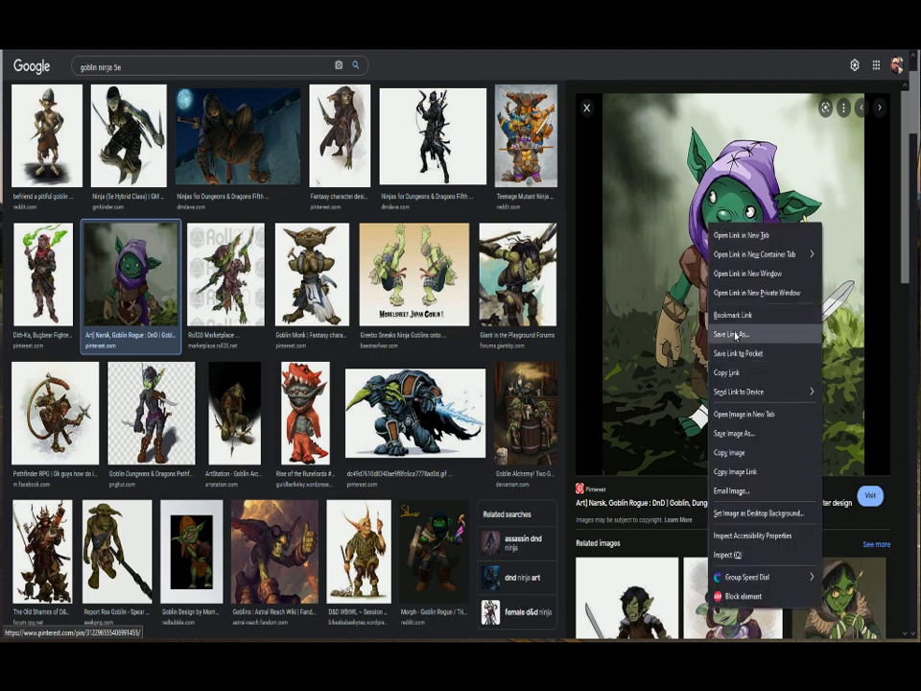
pyautogui.click(734, 432)
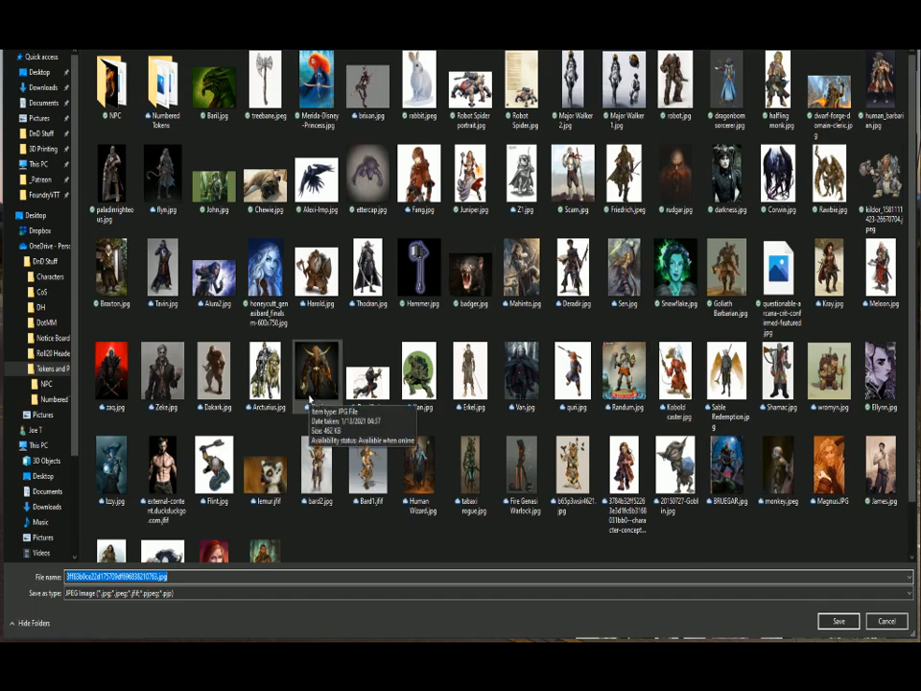
pyautogui.write('goblin')
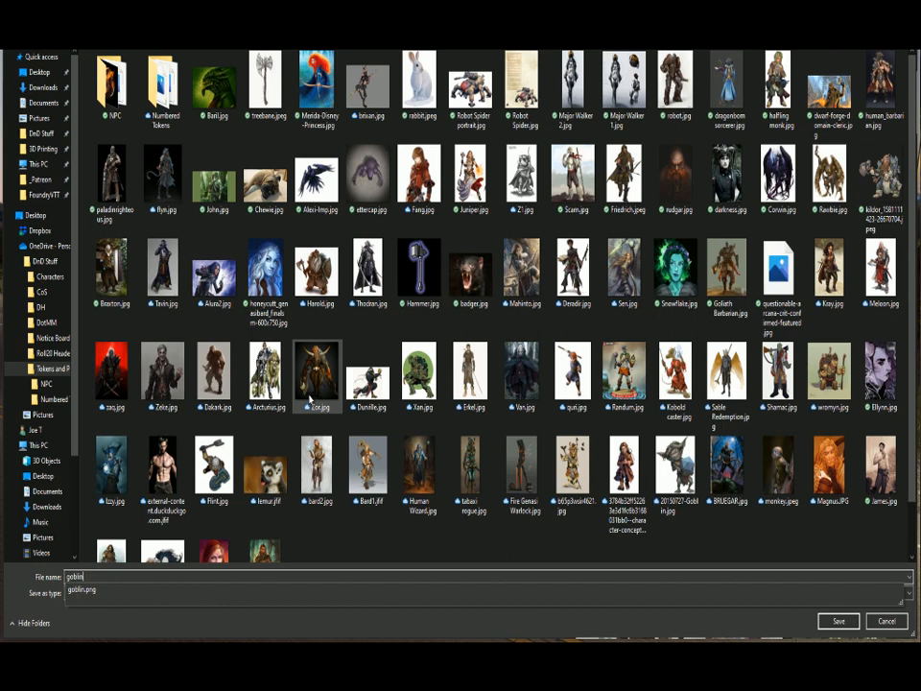
pyautogui.write('.n')
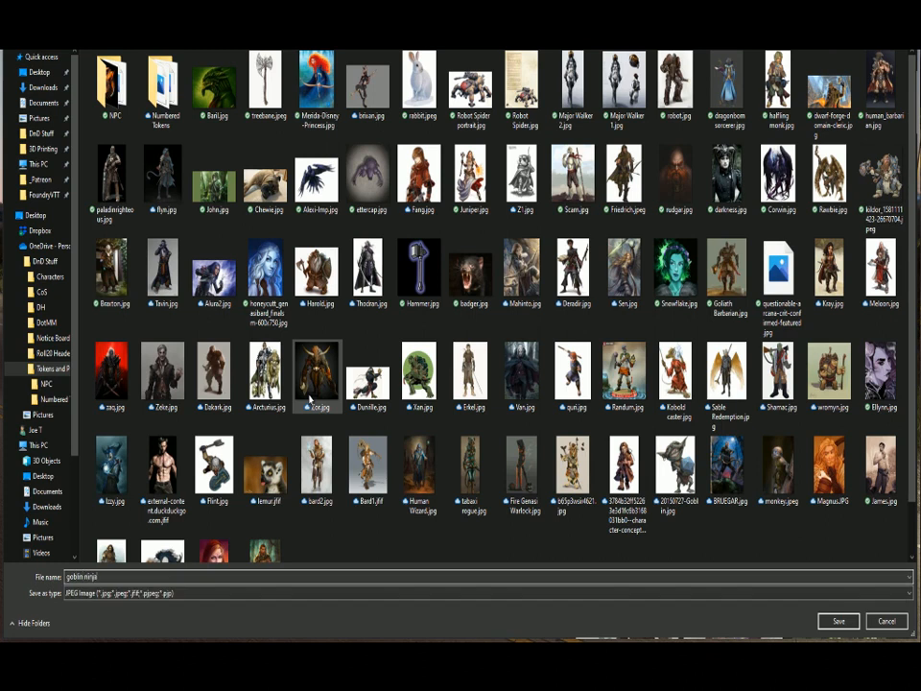
pyautogui.press('Return')
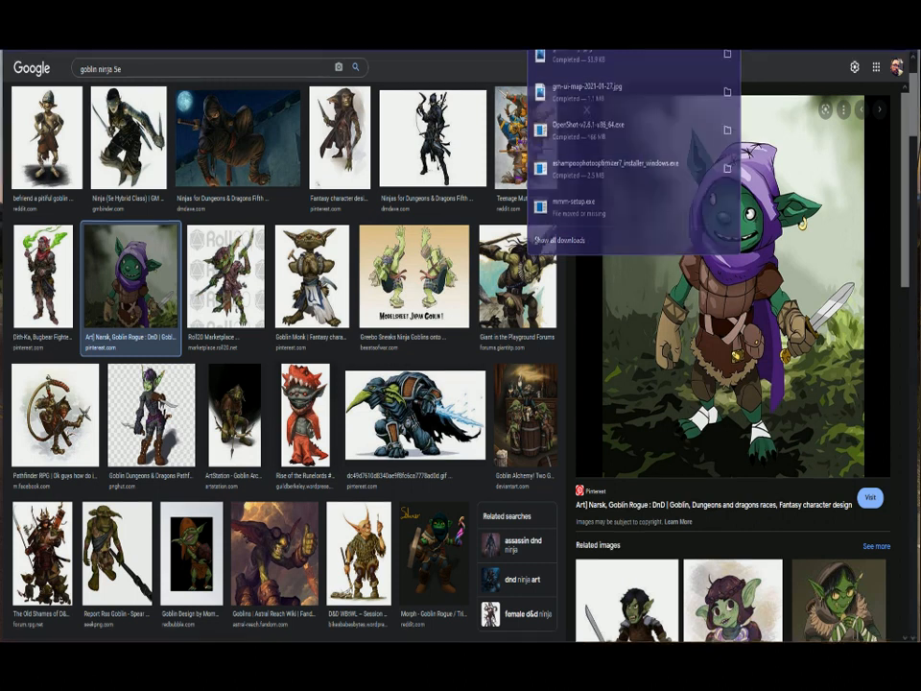
# - Switch back to Foundry VTT and open the tokens folder in the image browser
pyautogui.hotkey('alt', 'Tab')
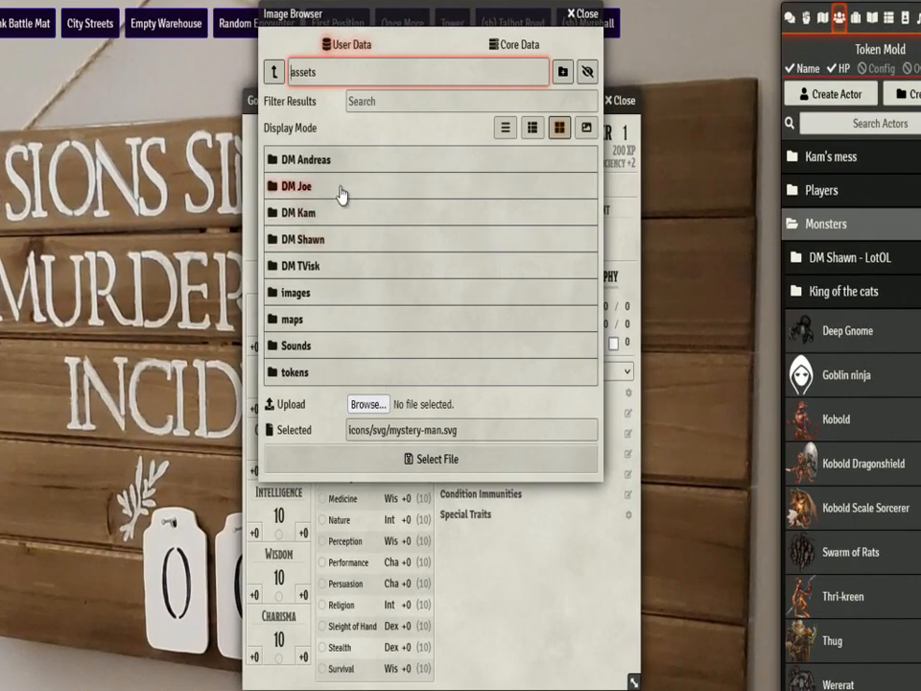
pyautogui.click(324, 371)
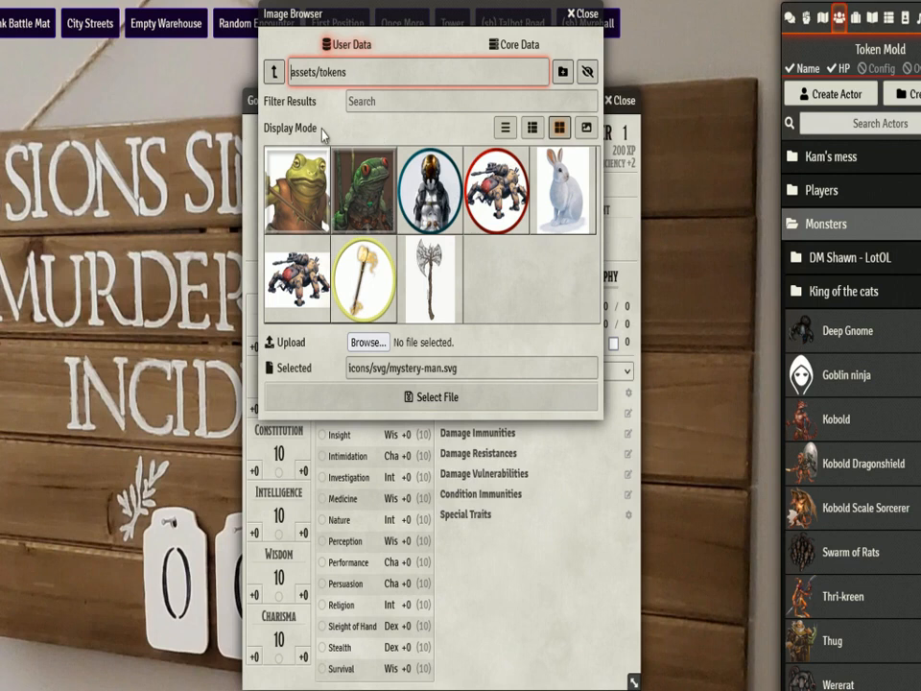
# - View the tokens folder in the list, thumbnail, tile and full-image display modes, and return to tiles
pyautogui.click(504, 129)
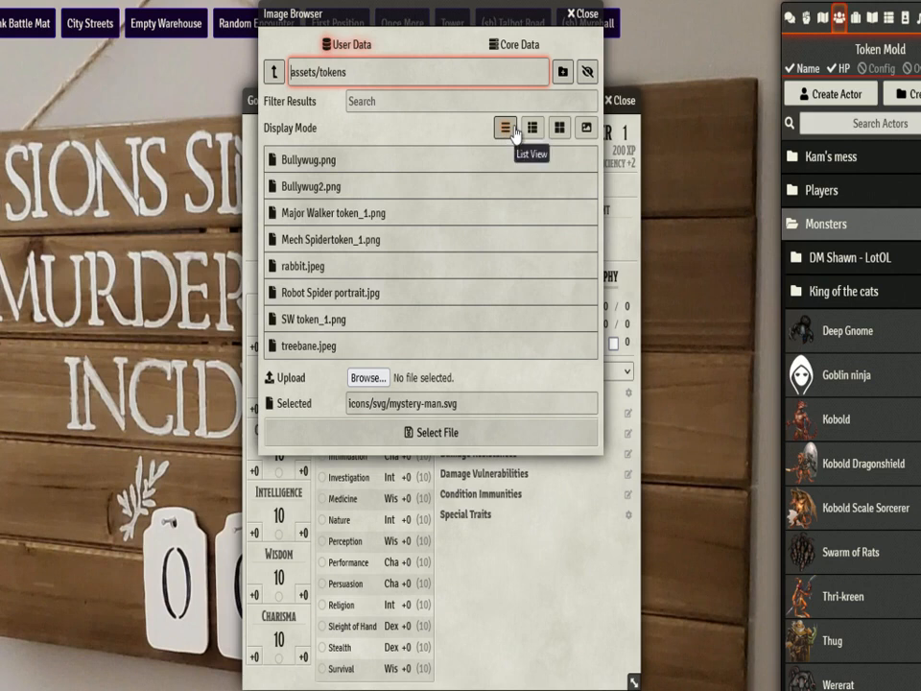
pyautogui.click(537, 133)
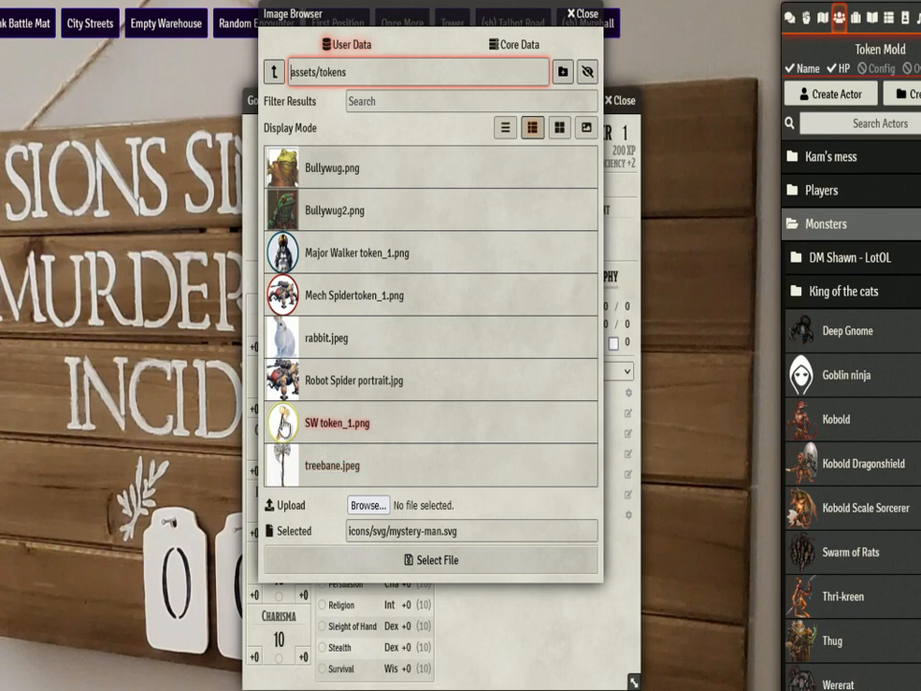
pyautogui.click(559, 130)
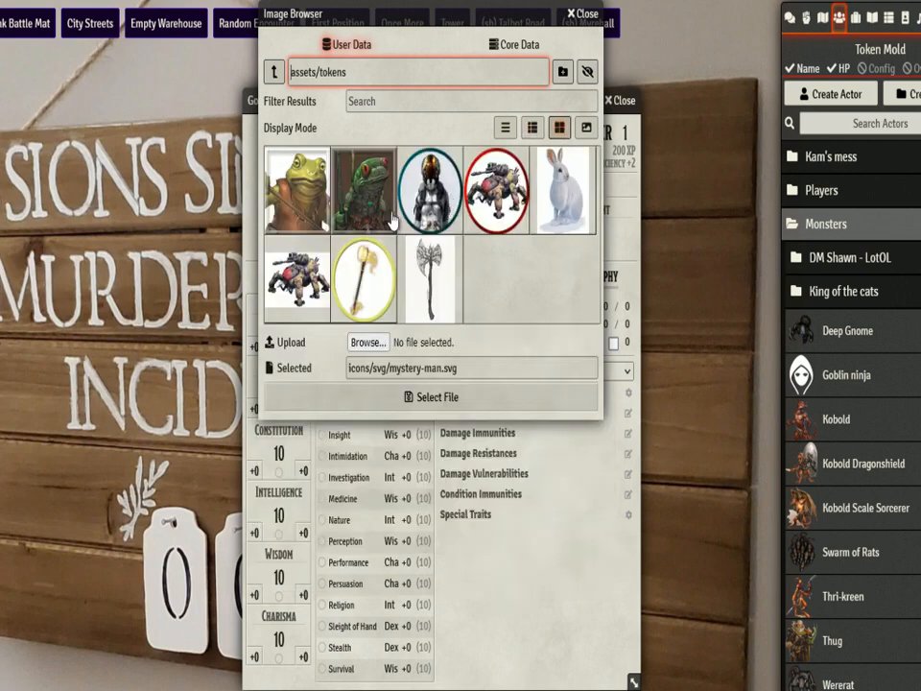
pyautogui.click(585, 128)
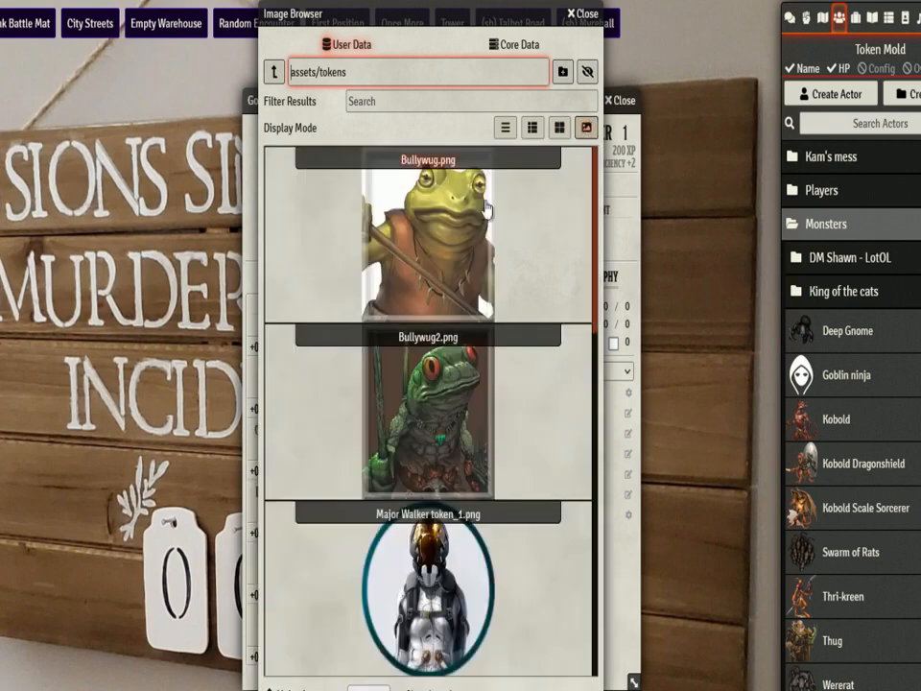
pyautogui.scroll(-10, 451, 274)
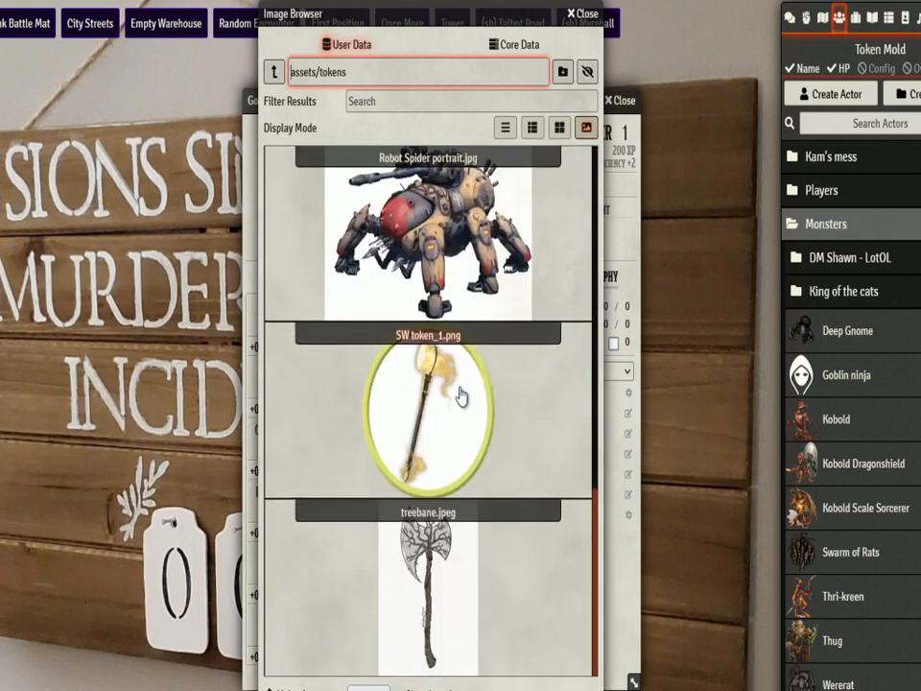
pyautogui.scroll(9, 511, 262)
pyautogui.scroll(2, 511, 262)
pyautogui.click(532, 127)
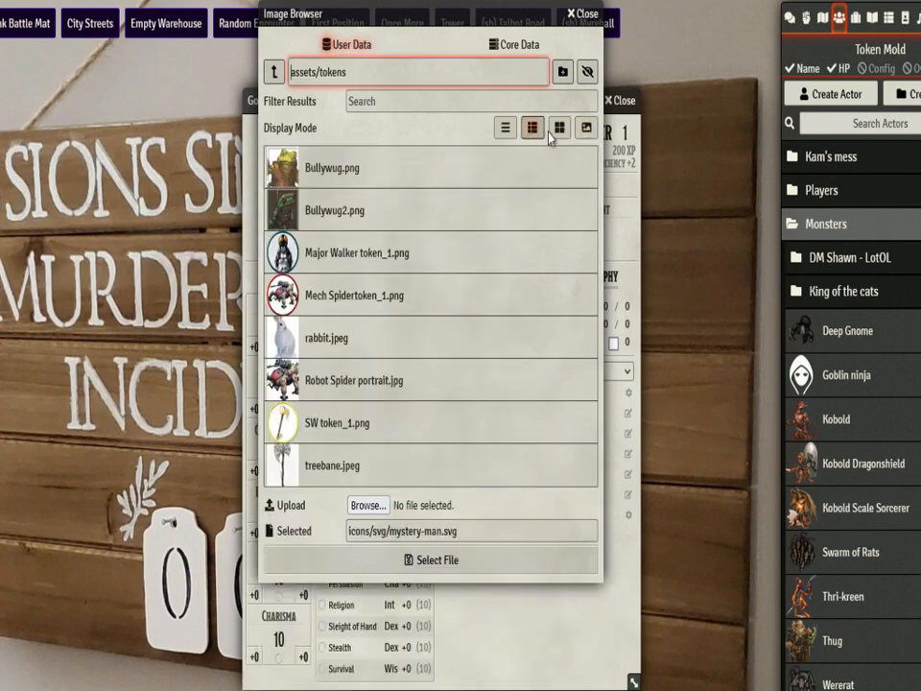
pyautogui.click(558, 131)
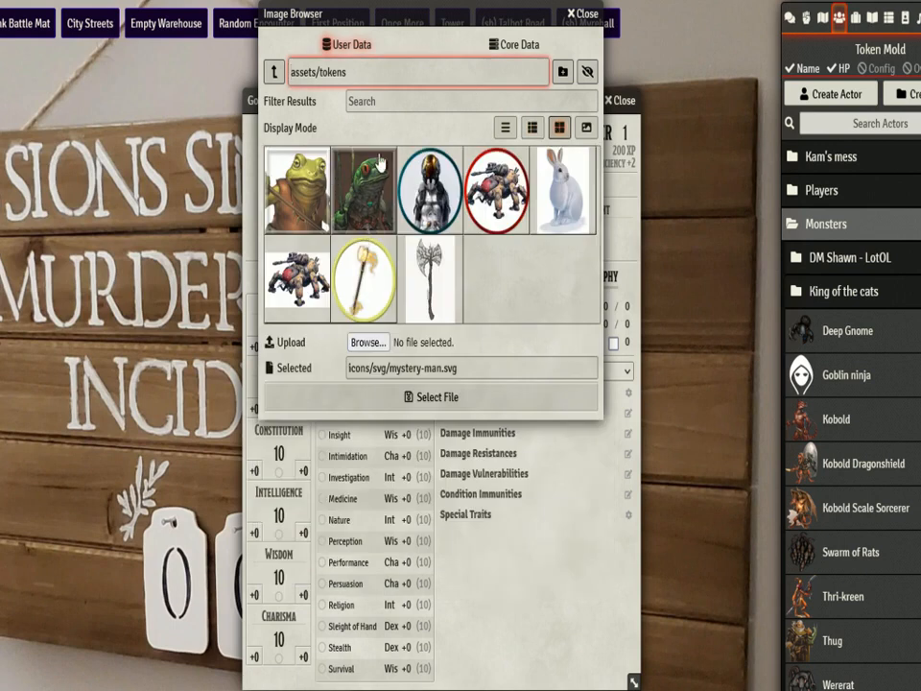
# - Filter the token files by "bu" and clear the filter again
pyautogui.click(384, 104)
pyautogui.write('bul')
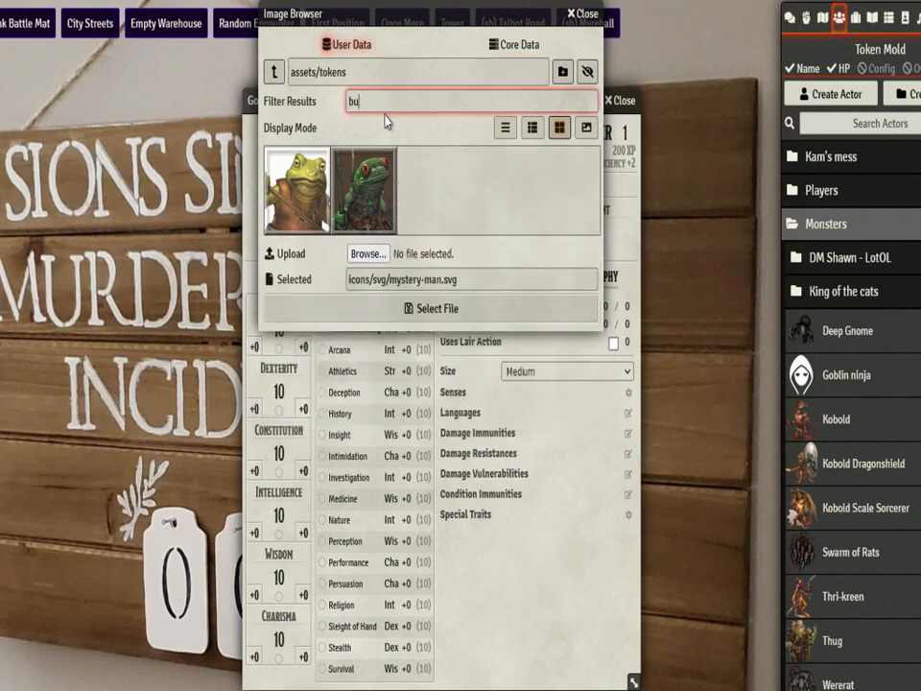
pyautogui.press('BackSpace')
pyautogui.press('BackSpace')
pyautogui.press('BackSpace')
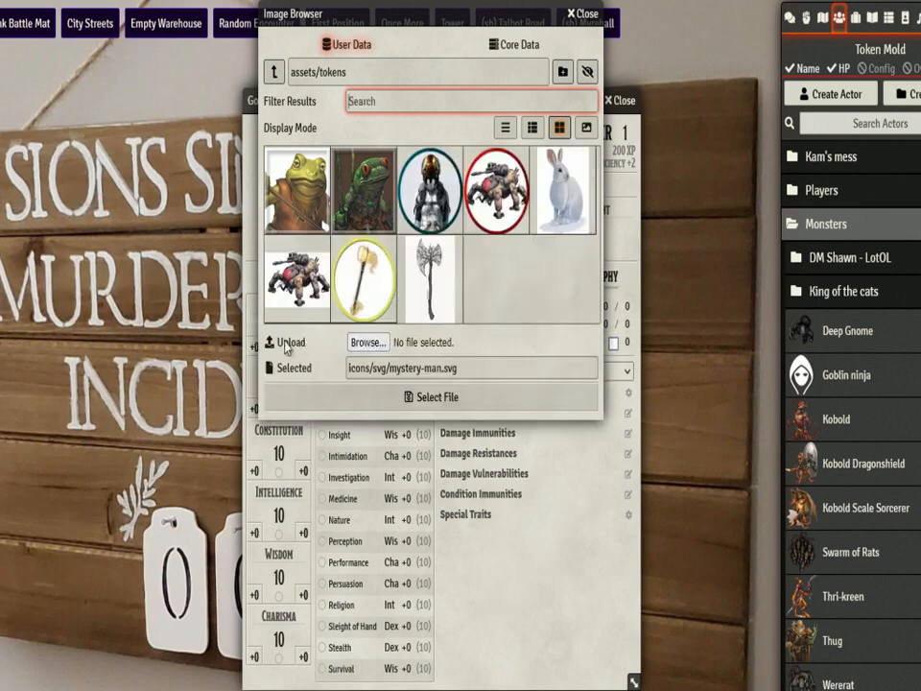
# - Upload goblin ninja.jpg to the tokens folder and set it as the Goblin ninja's portrait
pyautogui.click(367, 341)
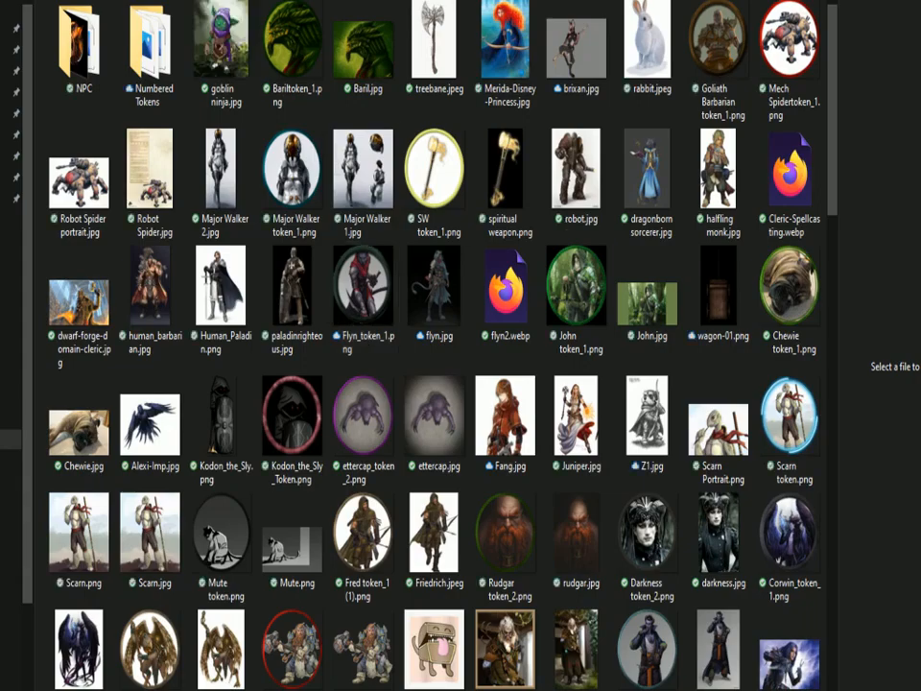
pyautogui.click(244, 85)
pyautogui.press('Return')
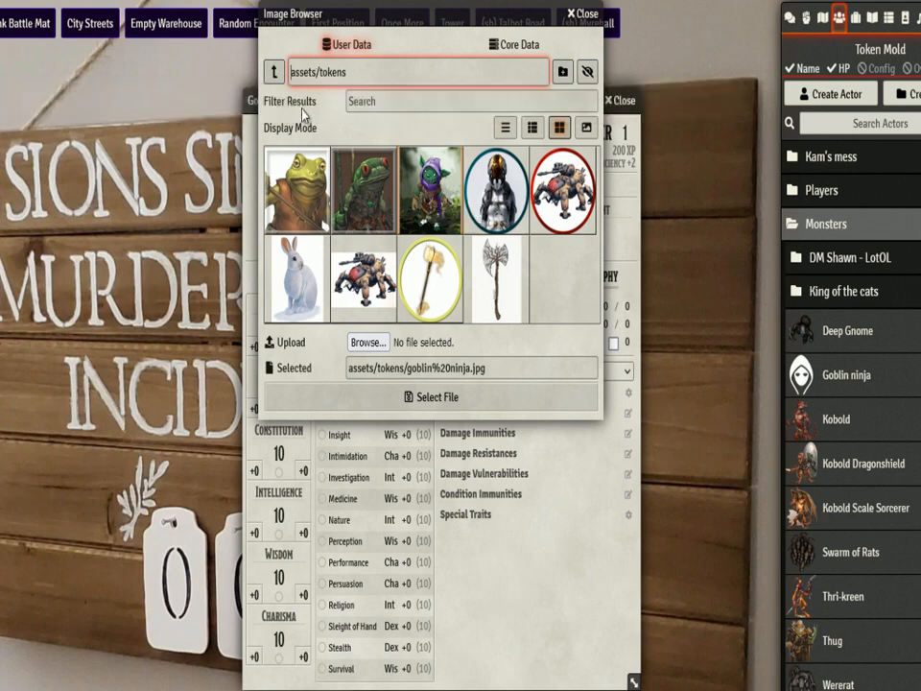
pyautogui.click(426, 216)
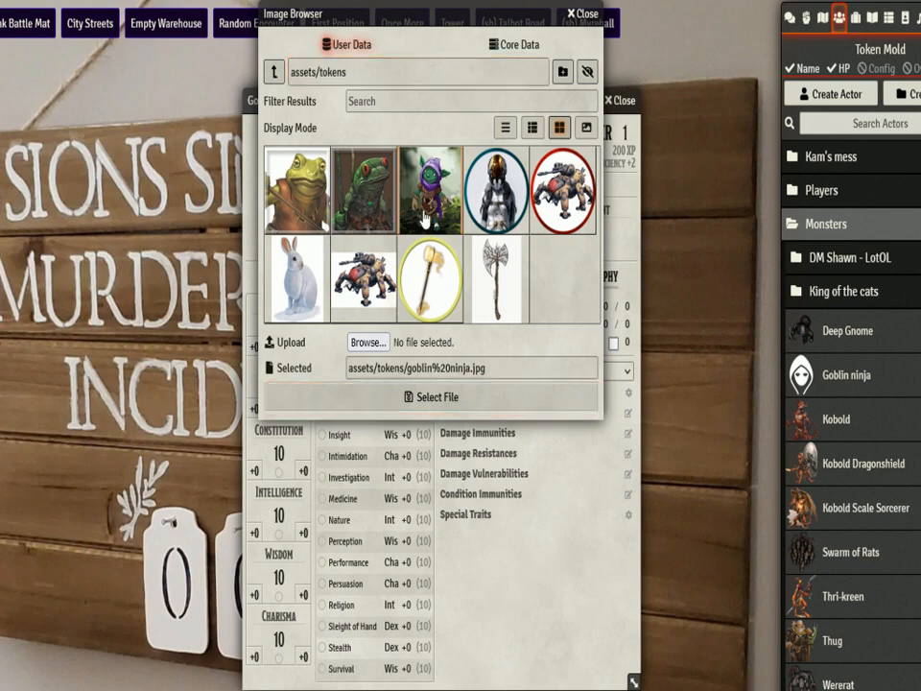
pyautogui.click(444, 408)
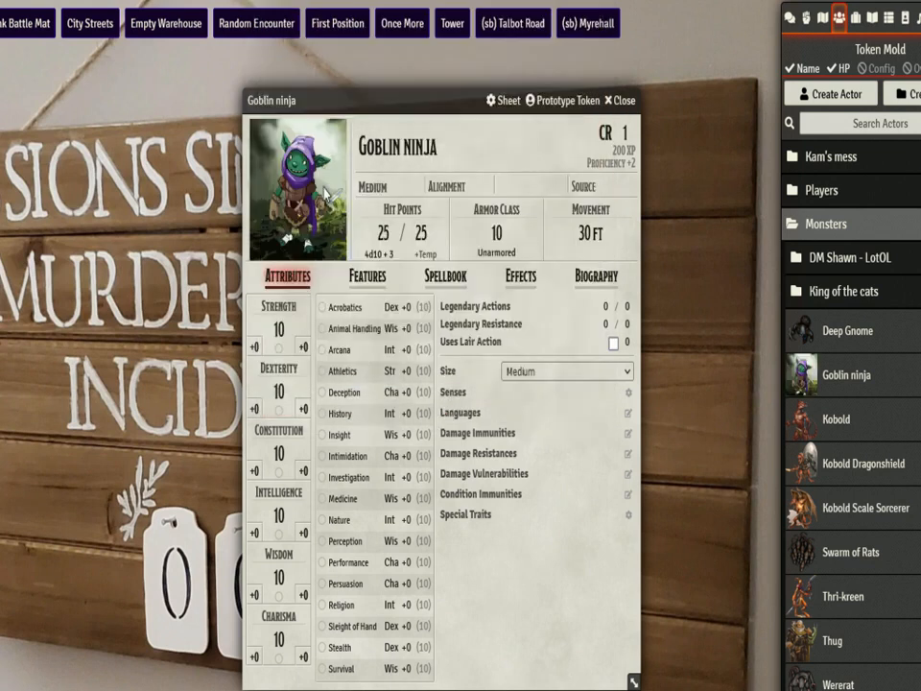
pyautogui.moveTo(354, 100); pyautogui.dragTo(99, 89)
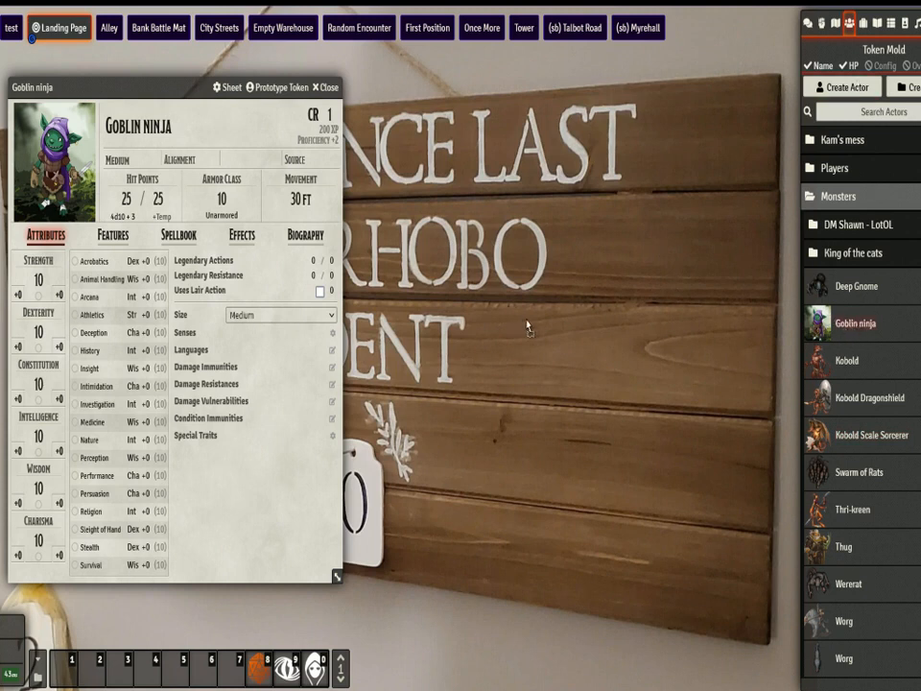
pyautogui.moveTo(696, 368); pyautogui.dragTo(705, 353)
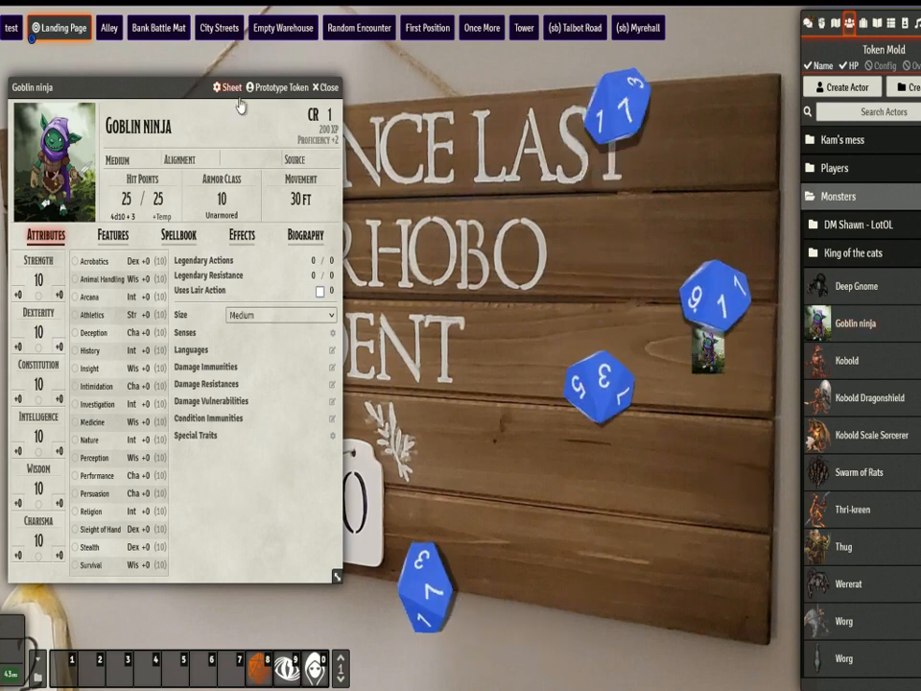
pyautogui.click(711, 351)
pyautogui.press('Delete')
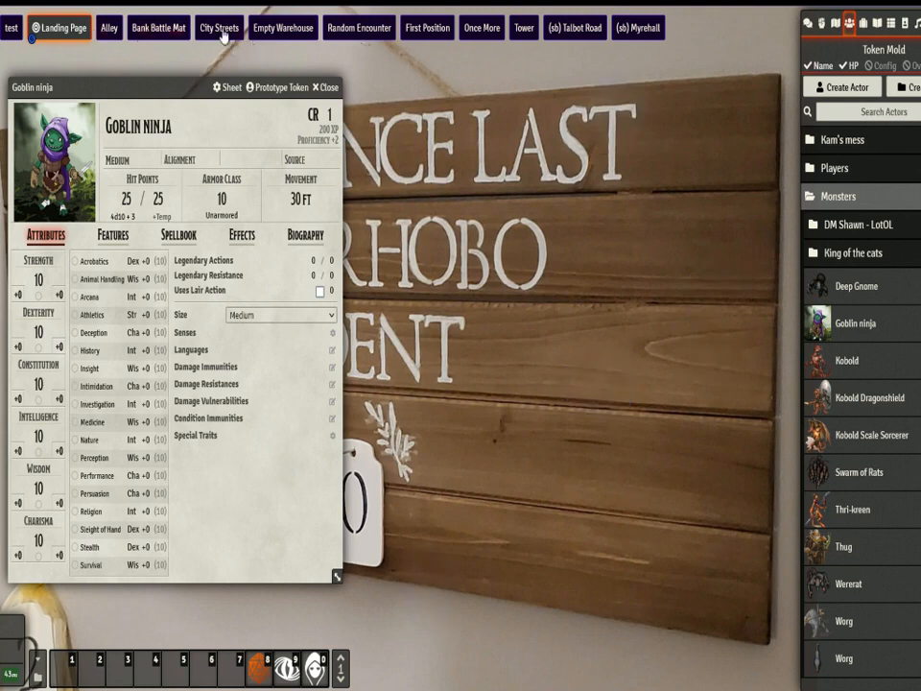
# - Open the Bank Battle Mat scene and place a Goblin ninja token on an empty area of the grid
pyautogui.click(158, 28)
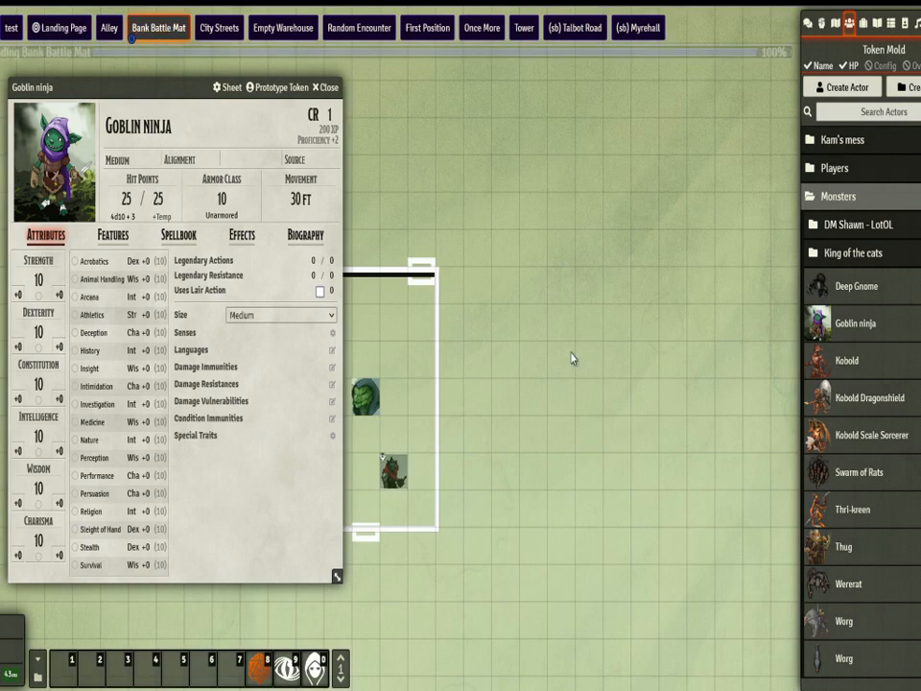
pyautogui.moveTo(853, 338); pyautogui.dragTo(658, 315)
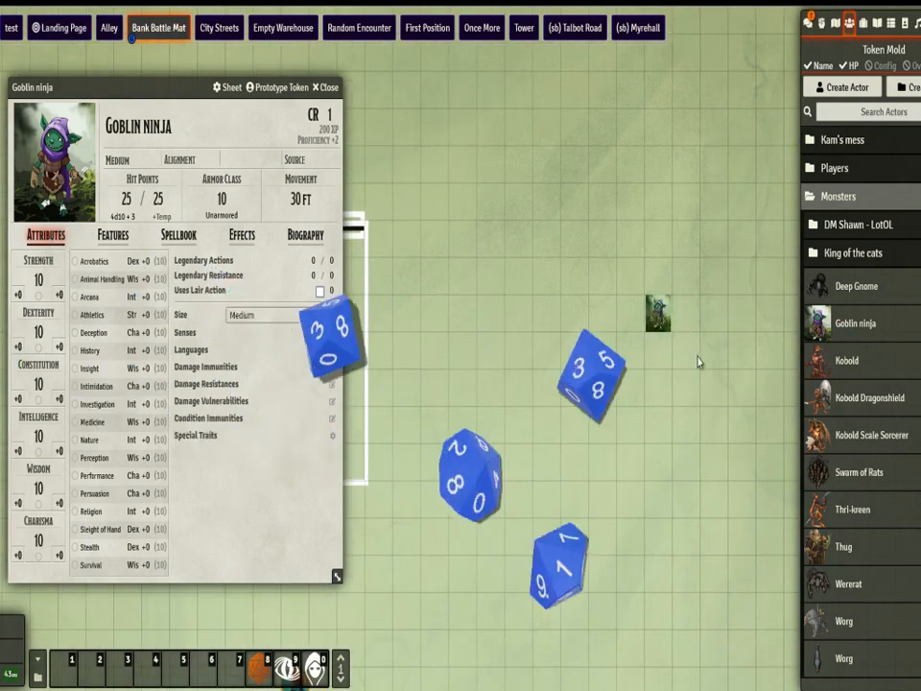
pyautogui.scroll(5, 624, 370)
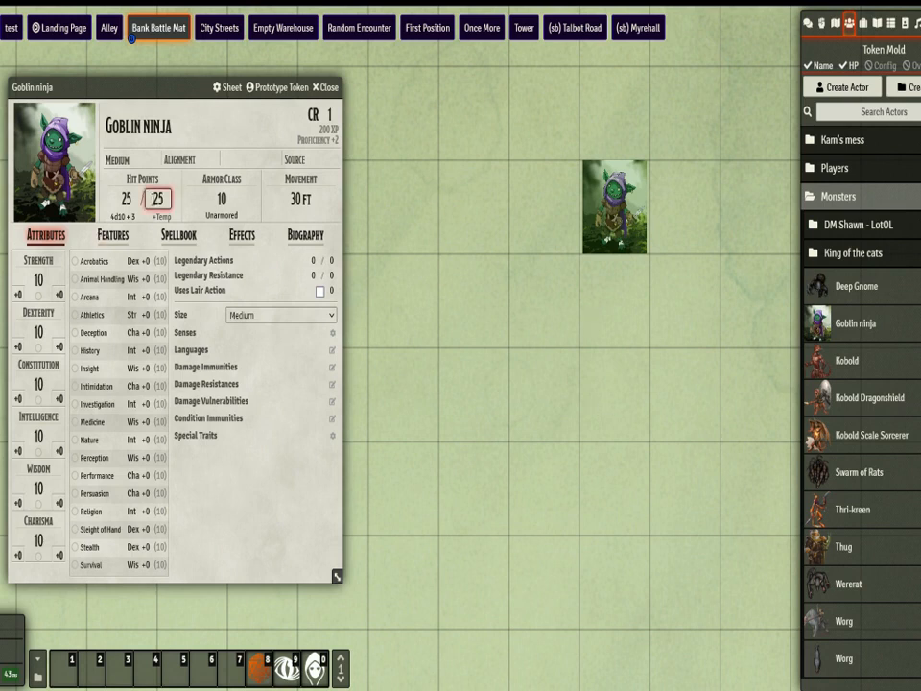
# - Open the Goblin ninja's prototype token settings and show the Appearance options
pyautogui.moveTo(164, 88); pyautogui.dragTo(335, 106)
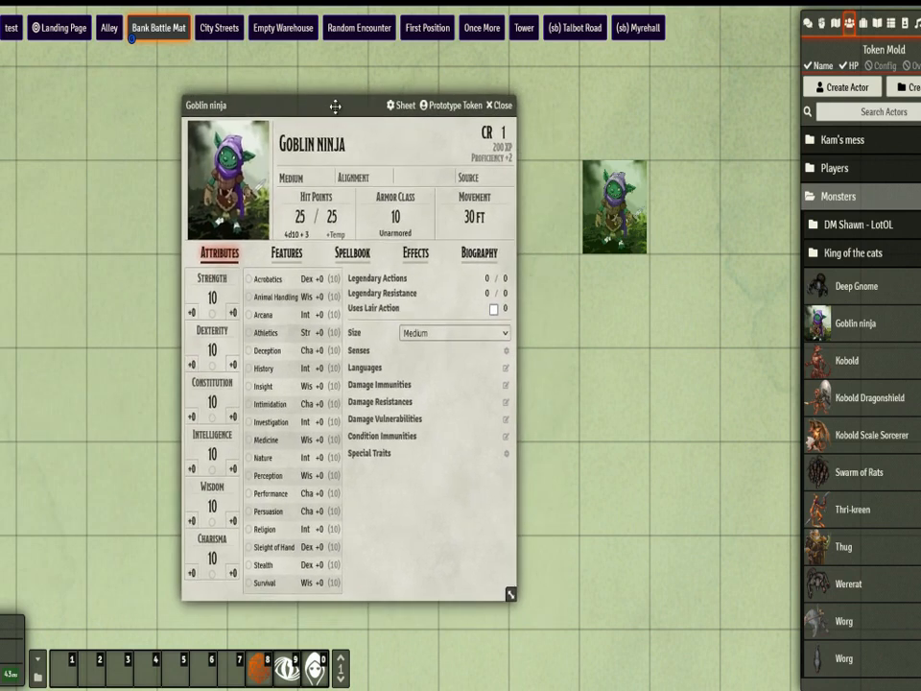
pyautogui.click(448, 108)
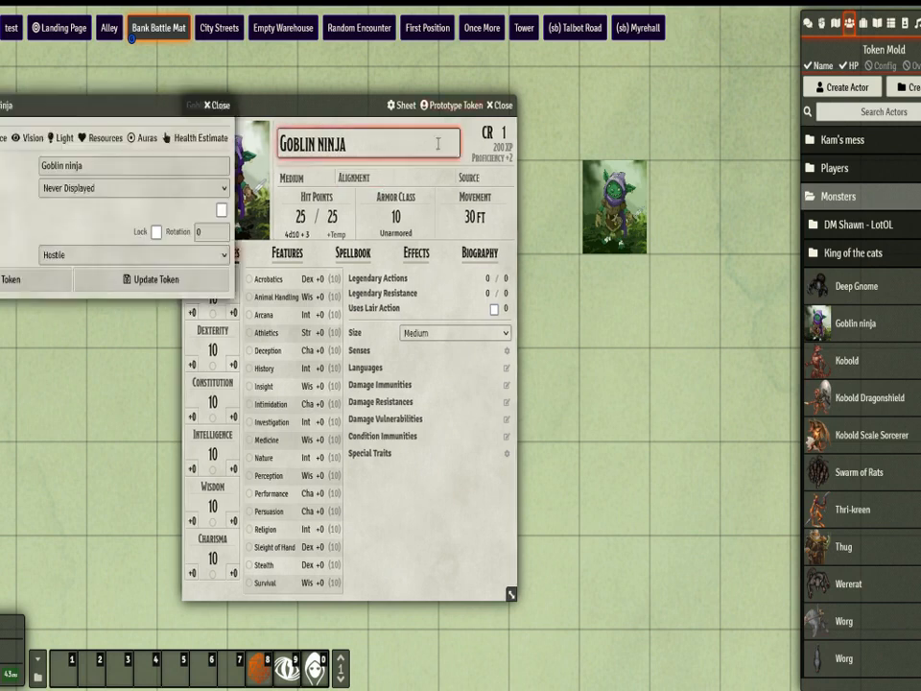
pyautogui.moveTo(77, 109); pyautogui.dragTo(416, 180)
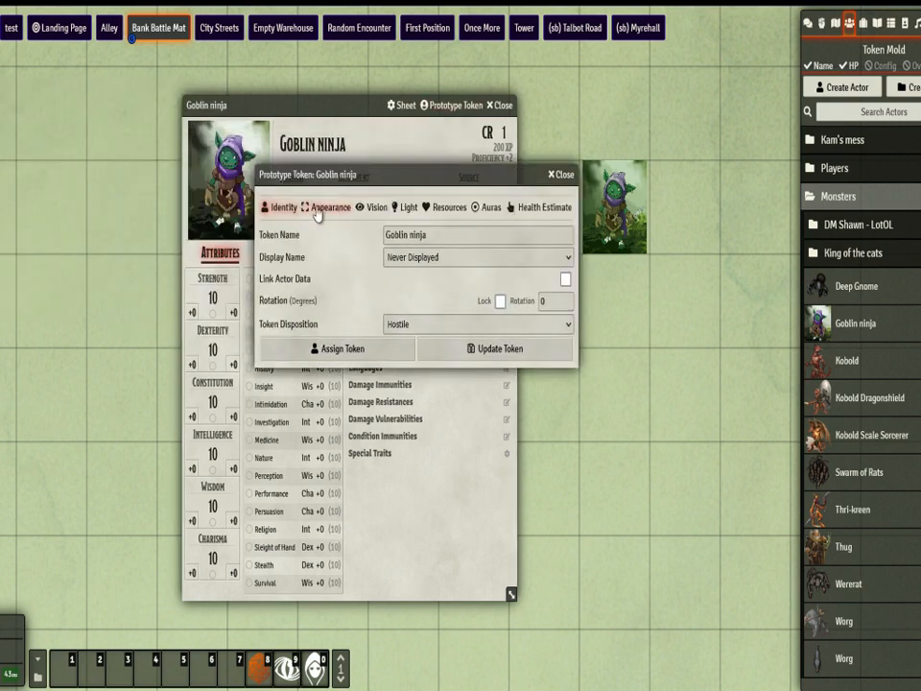
pyautogui.moveTo(332, 182); pyautogui.dragTo(429, 250)
pyautogui.click(428, 275)
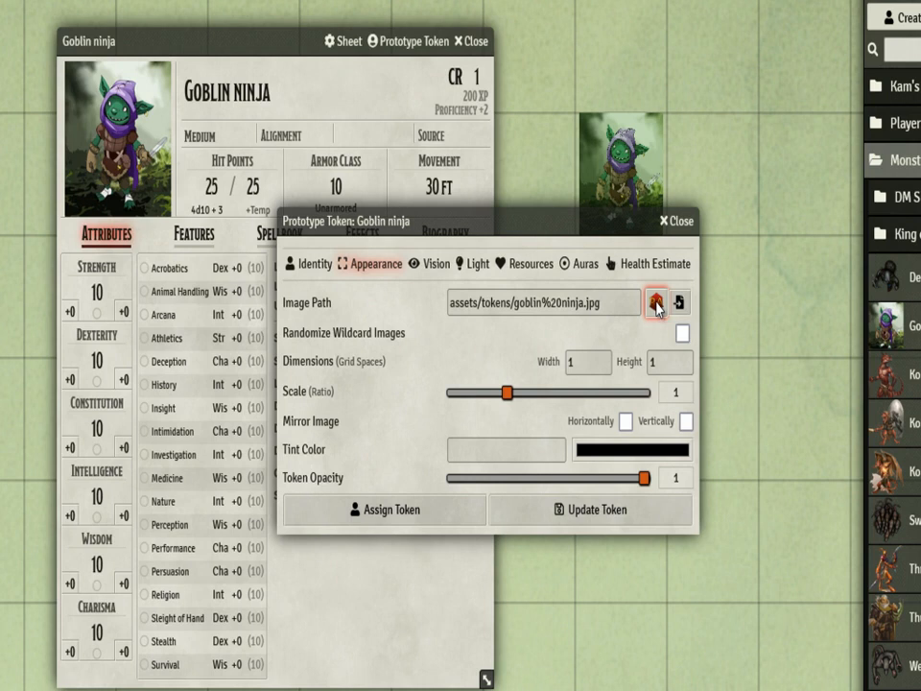
# - Open Token Stamp 2 for the prototype token's image and load goblin ninja.jpg into it
pyautogui.click(657, 303)
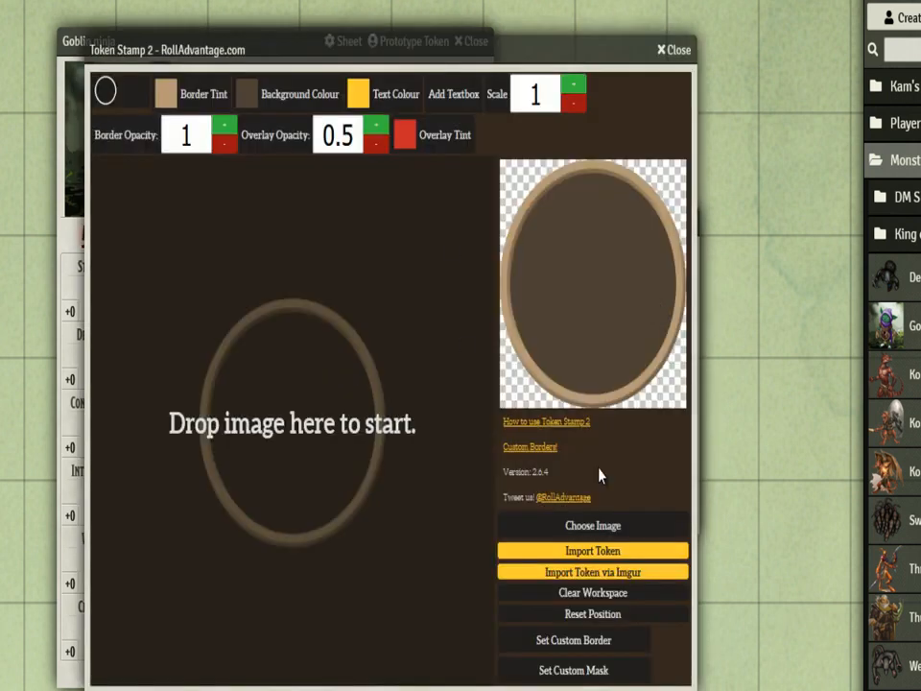
pyautogui.click(605, 529)
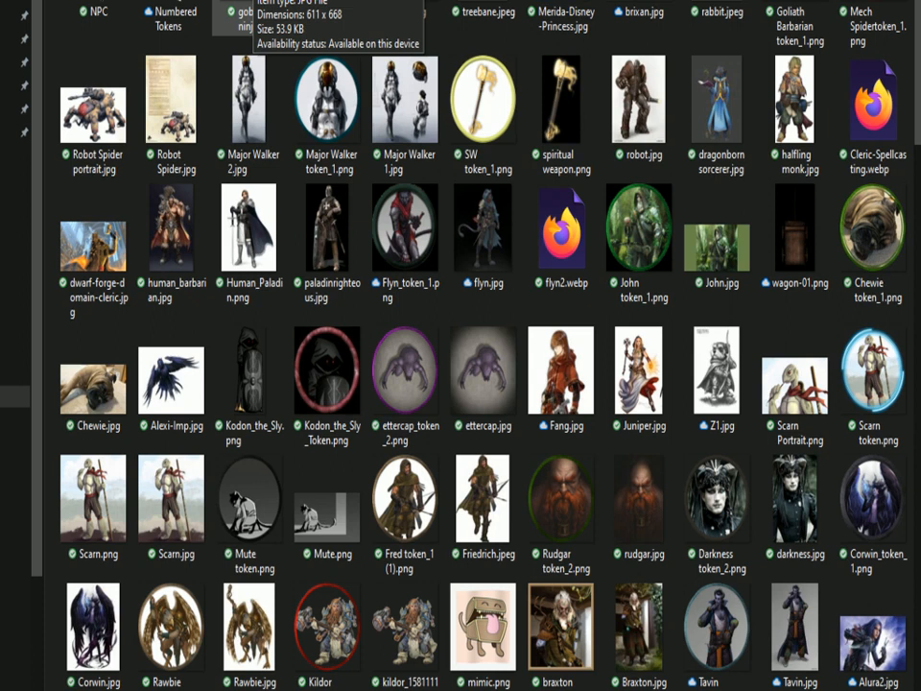
pyautogui.doubleClick(237, 11)
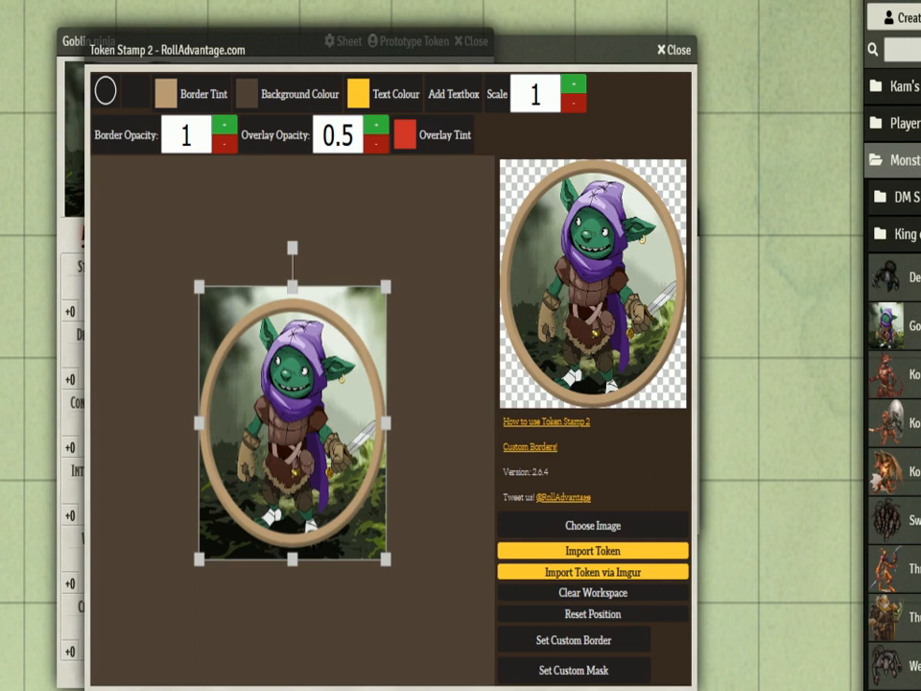
# - Give the goblin token a thin ring border and tint it dark navy blue (RGB 8, 3, 43)
pyautogui.click(118, 97)
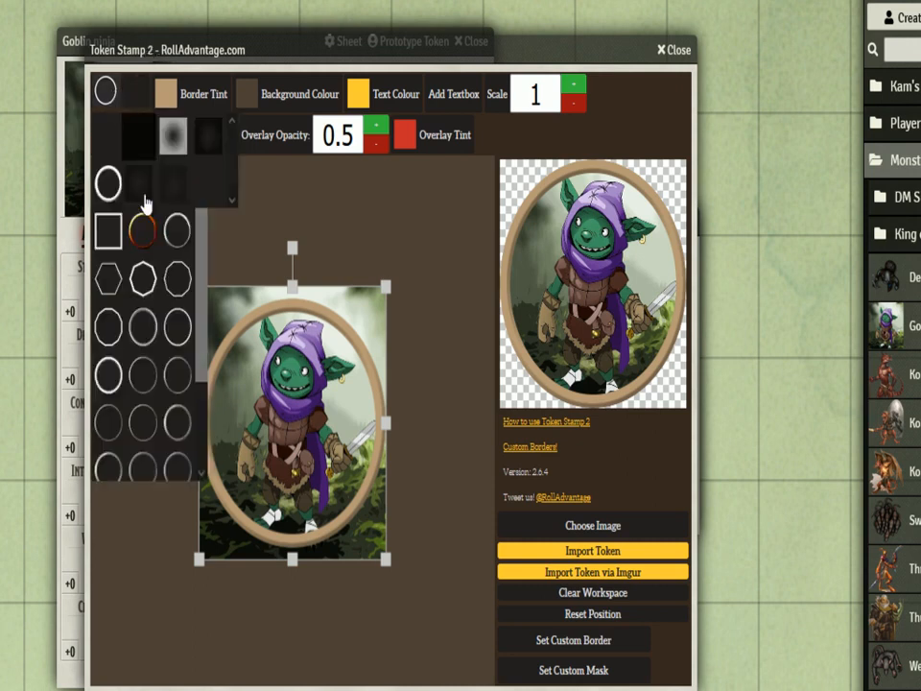
pyautogui.click(172, 392)
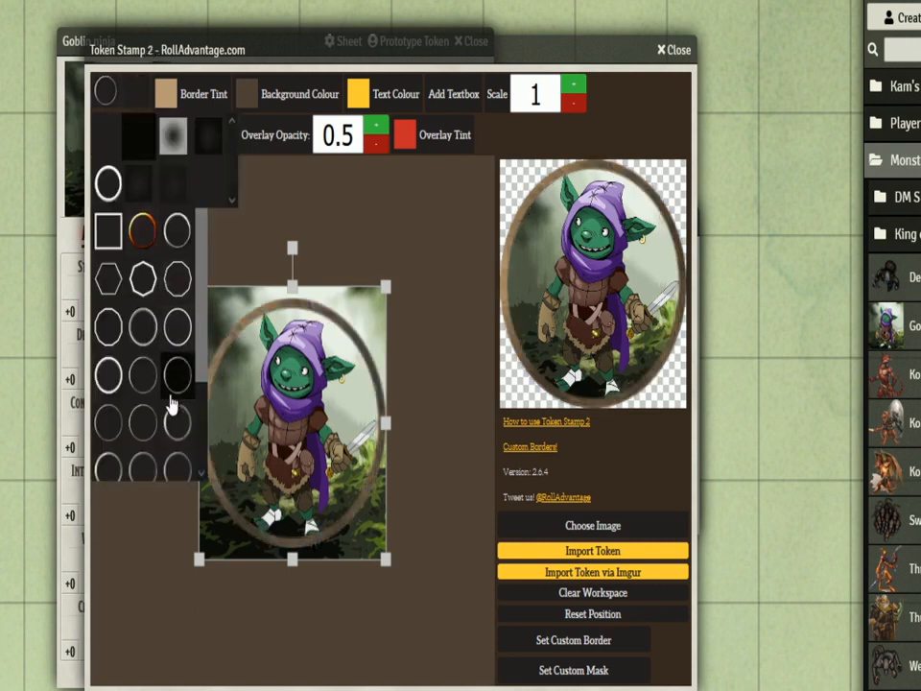
pyautogui.click(177, 422)
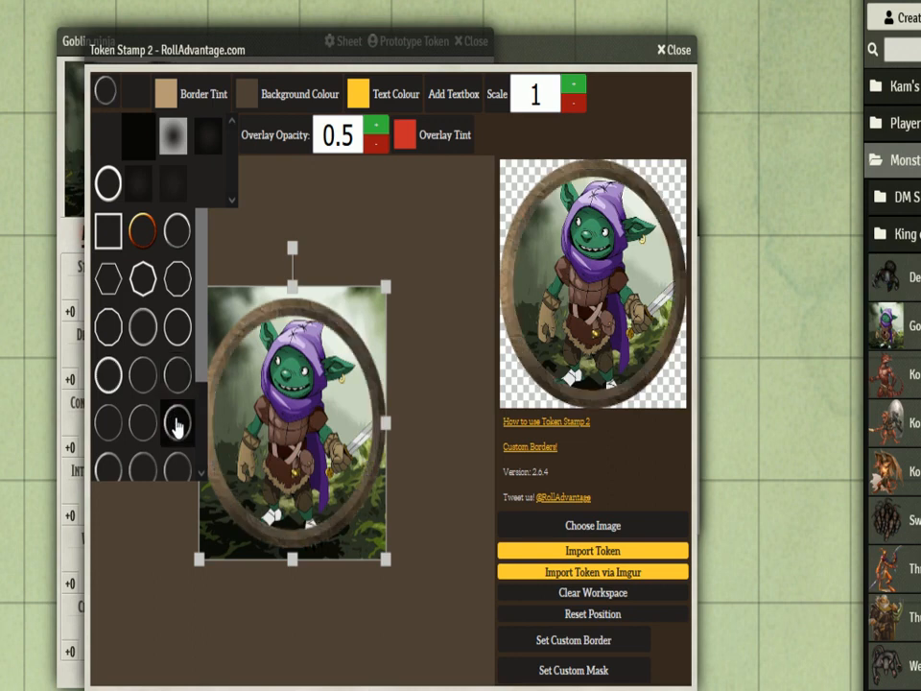
pyautogui.click(173, 96)
pyautogui.click(268, 193)
pyautogui.moveTo(268, 193); pyautogui.dragTo(270, 164)
pyautogui.click(241, 237)
pyautogui.moveTo(241, 237)
pyautogui.mouseDown()
pyautogui.moveTo(241, 255)
pyautogui.moveTo(241, 225)
pyautogui.mouseUp()
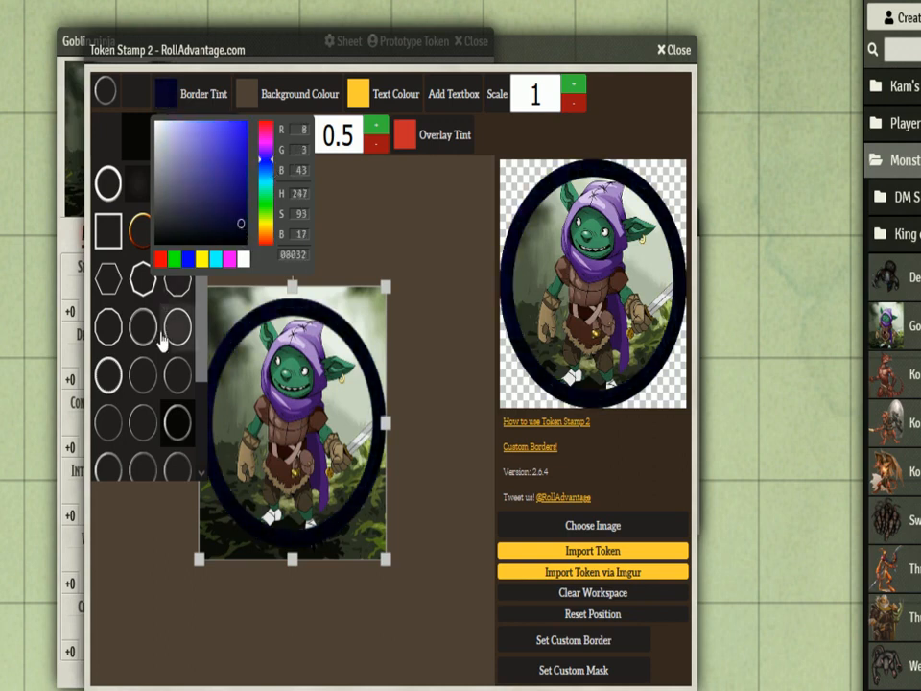
pyautogui.click(140, 372)
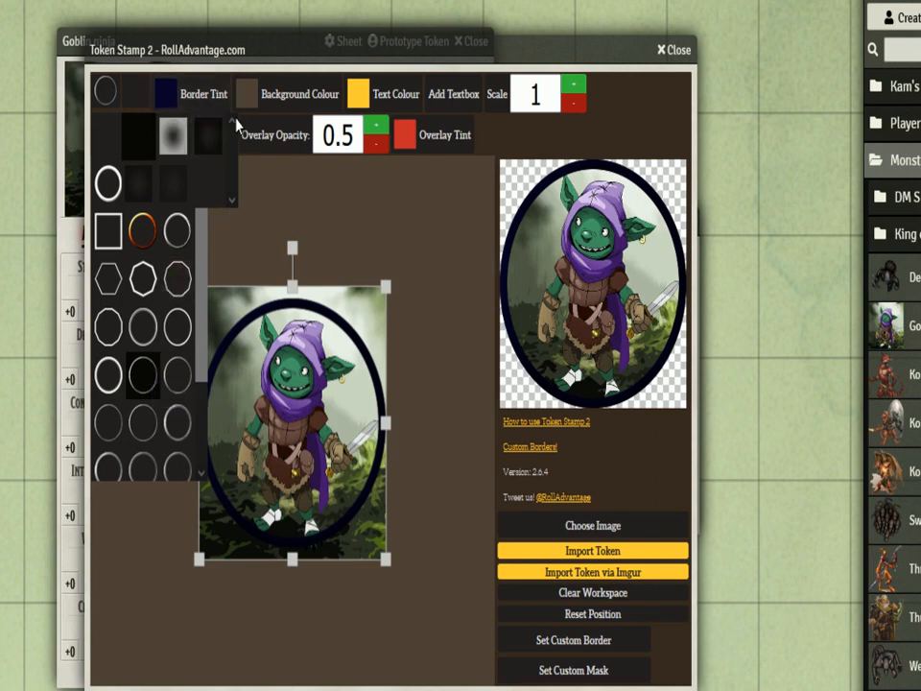
# - Enlarge the goblin image slightly within the border, import the token and update the prototype token with it
pyautogui.moveTo(303, 454)
pyautogui.mouseDown()
pyautogui.moveTo(310, 450)
pyautogui.moveTo(273, 451)
pyautogui.moveTo(304, 458)
pyautogui.mouseUp()
pyautogui.moveTo(387, 568)
pyautogui.mouseDown()
pyautogui.moveTo(428, 637)
pyautogui.moveTo(366, 558)
pyautogui.moveTo(371, 548)
pyautogui.moveTo(381, 564)
pyautogui.moveTo(373, 543)
pyautogui.moveTo(397, 577)
pyautogui.moveTo(392, 568)
pyautogui.mouseUp()
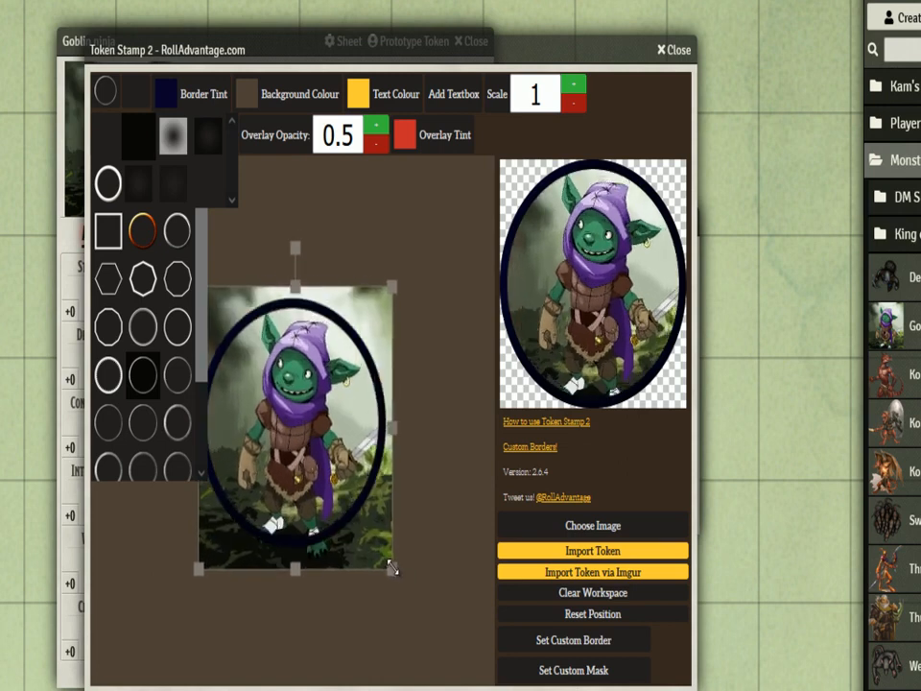
pyautogui.click(605, 549)
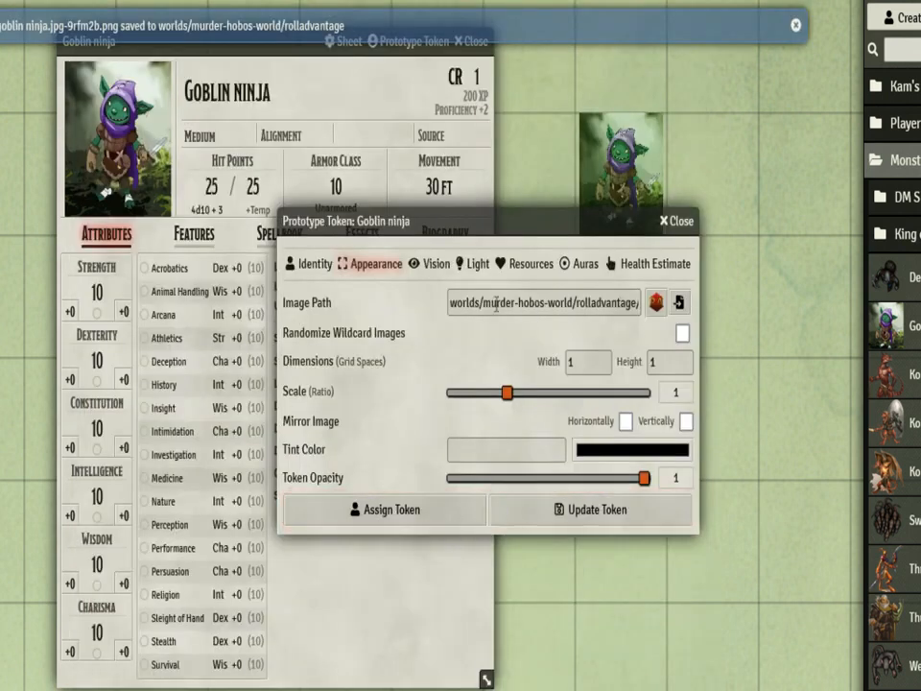
pyautogui.click(593, 512)
# - Place a Goblin ninja token with the new border below the old one and delete both tokens from the scene
pyautogui.moveTo(914, 345); pyautogui.dragTo(667, 320)
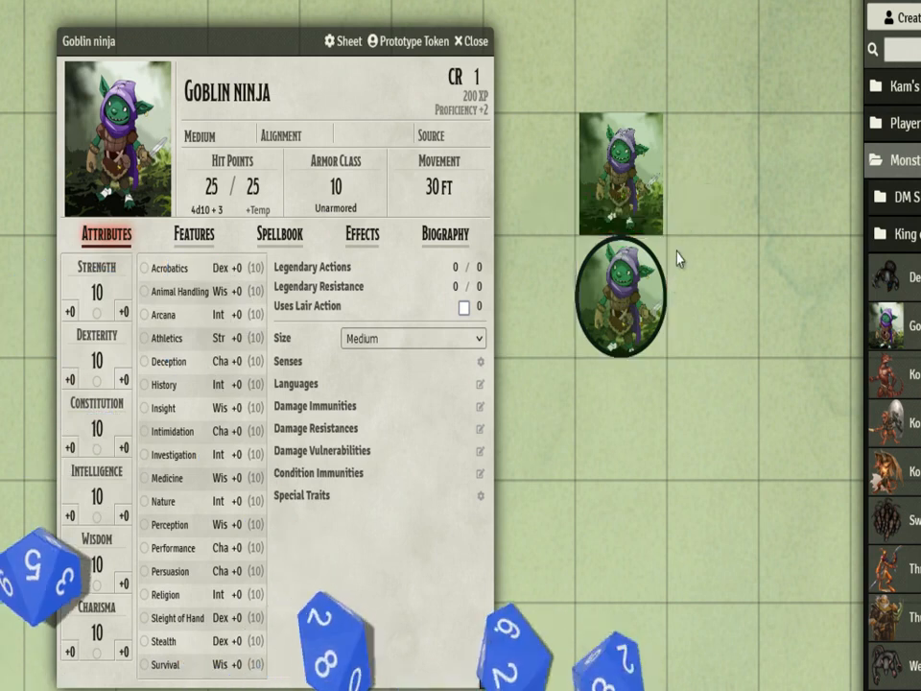
pyautogui.click(644, 216)
pyautogui.press('Delete')
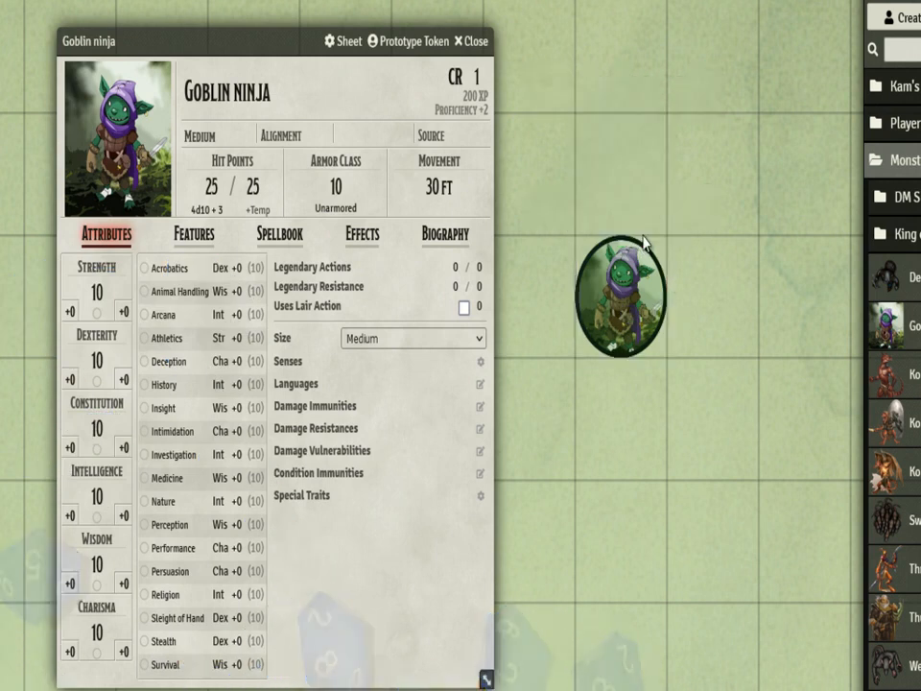
pyautogui.click(635, 309)
pyautogui.press('Delete')
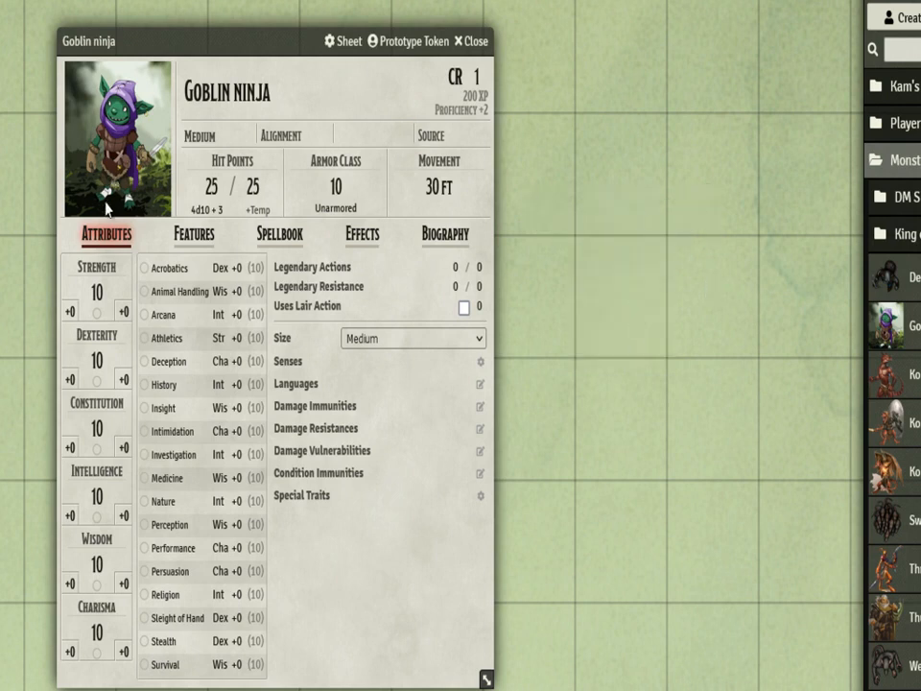
# - Examine the asset folder structure from the portrait's image browser, including a DM's personal tokens folder, and close the Goblin ninja sheet
pyautogui.moveTo(238, 55); pyautogui.dragTo(365, 50)
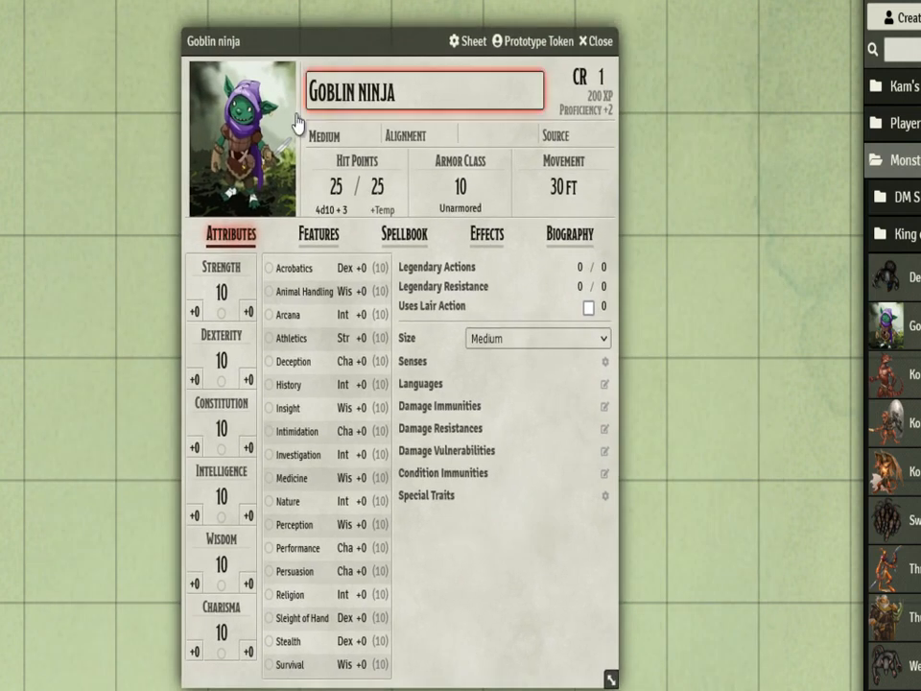
pyautogui.click(244, 143)
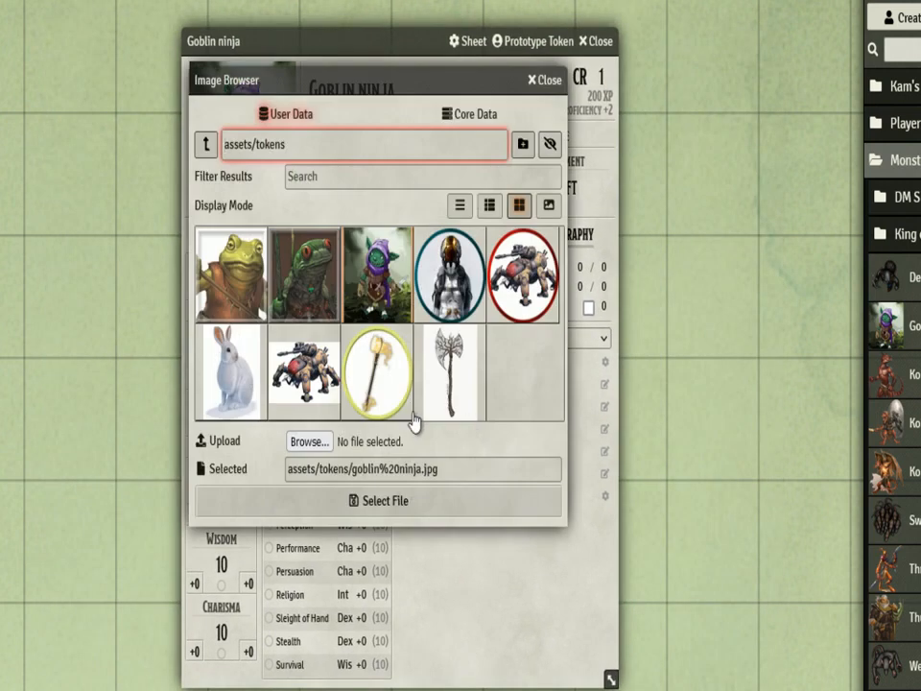
pyautogui.click(206, 145)
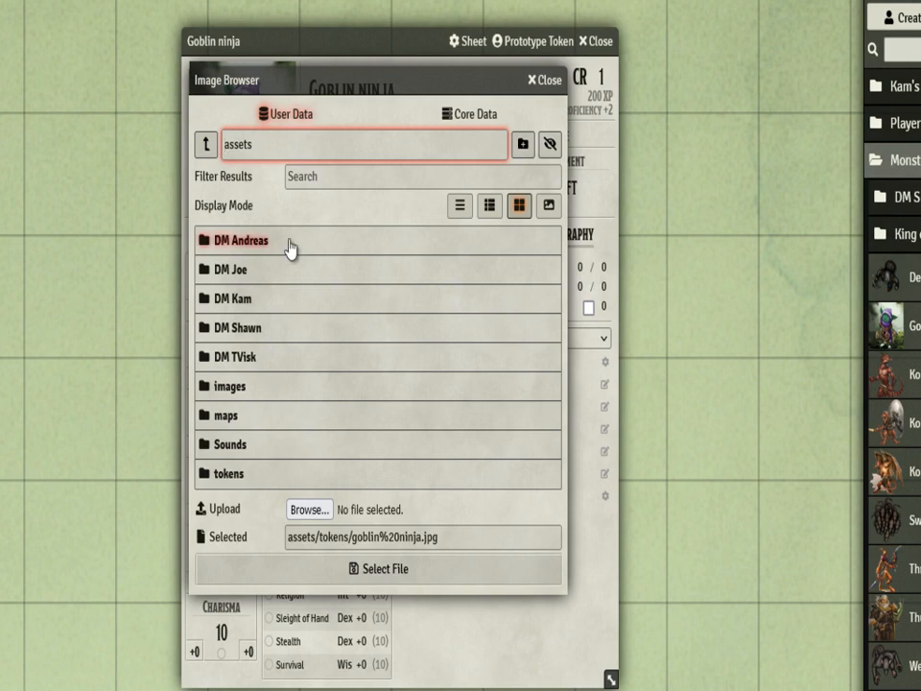
pyautogui.click(204, 150)
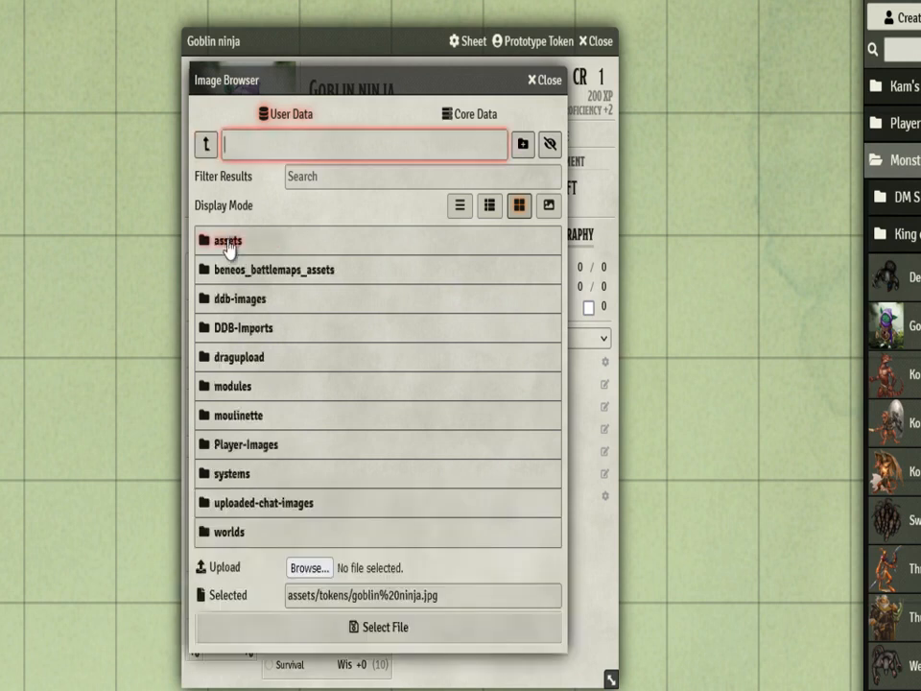
pyautogui.click(221, 244)
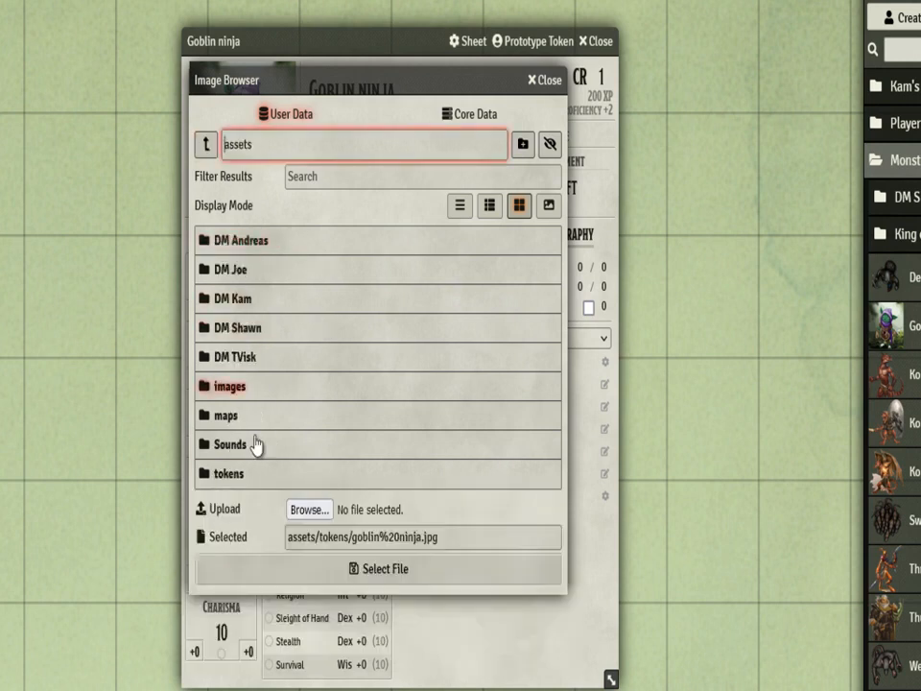
pyautogui.click(257, 280)
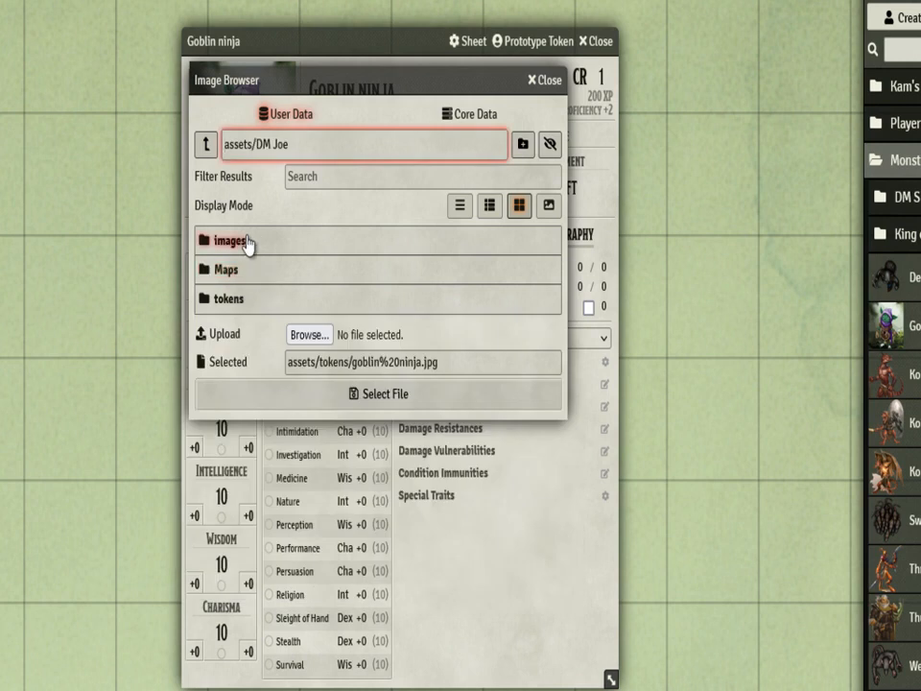
pyautogui.click(206, 145)
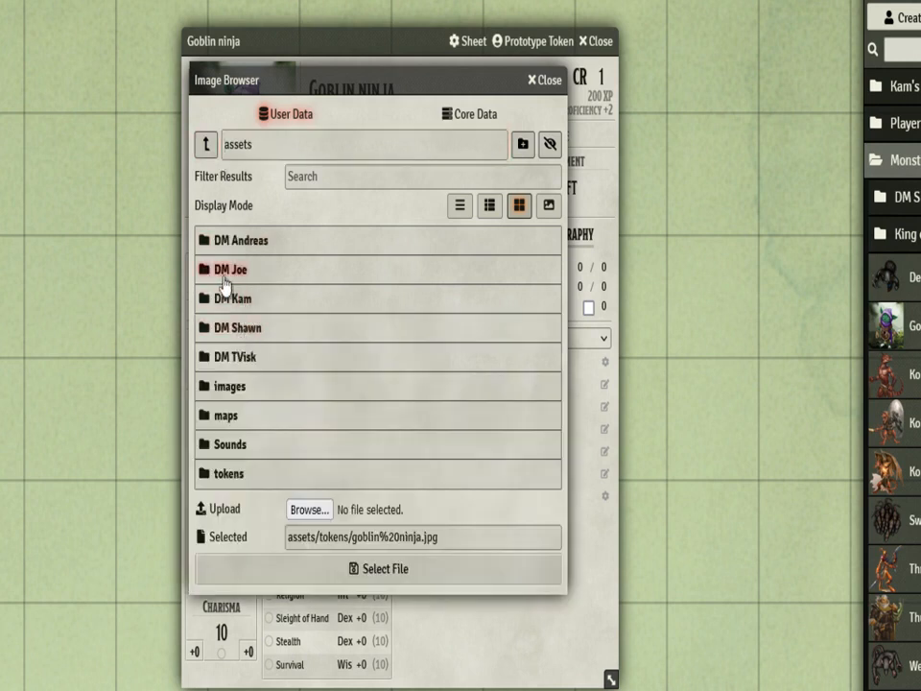
pyautogui.click(226, 270)
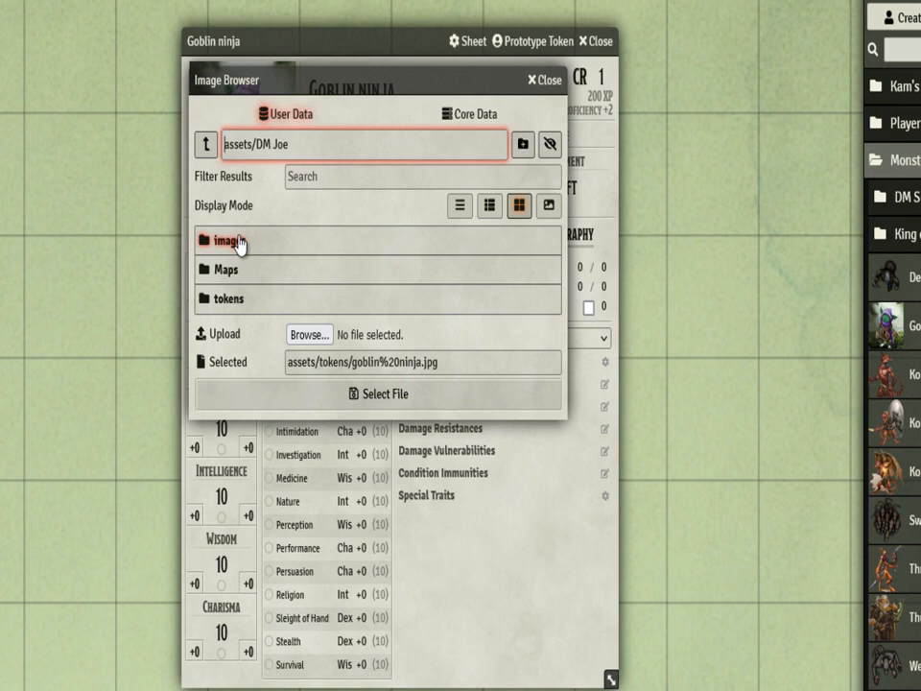
pyautogui.click(235, 316)
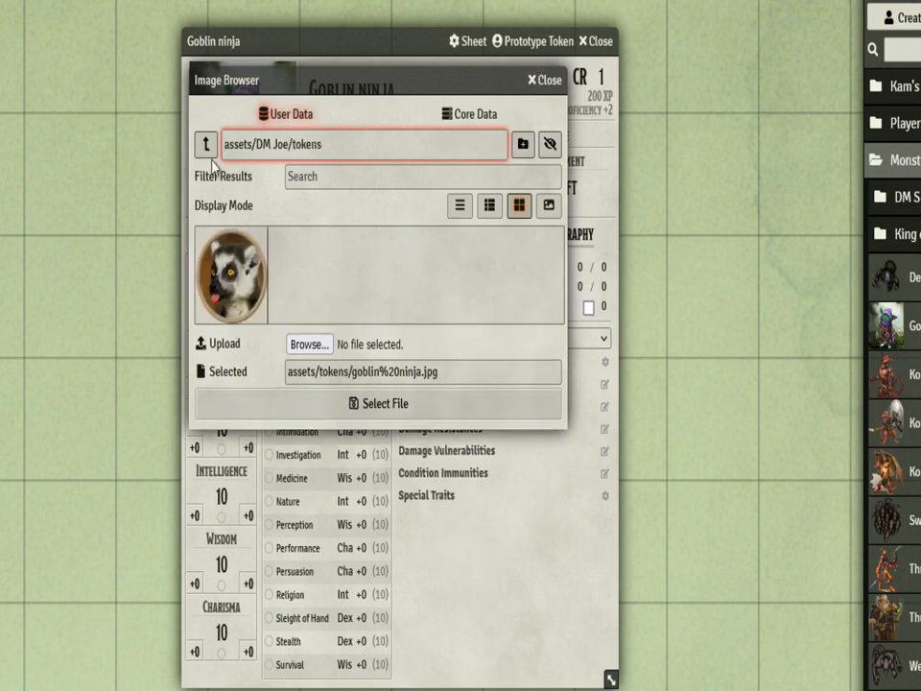
pyautogui.click(206, 152)
pyautogui.click(206, 145)
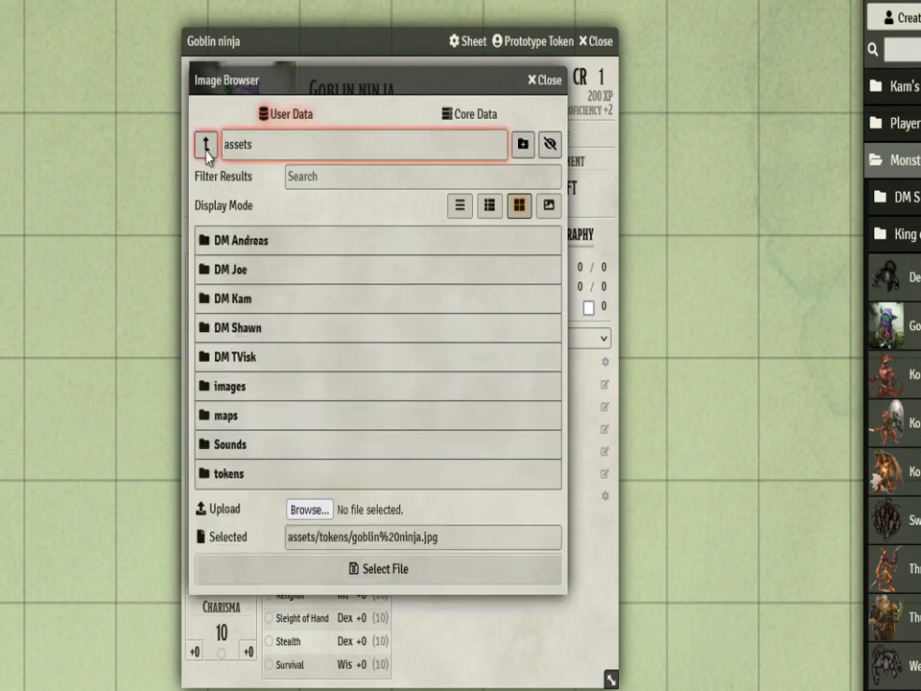
pyautogui.click(206, 145)
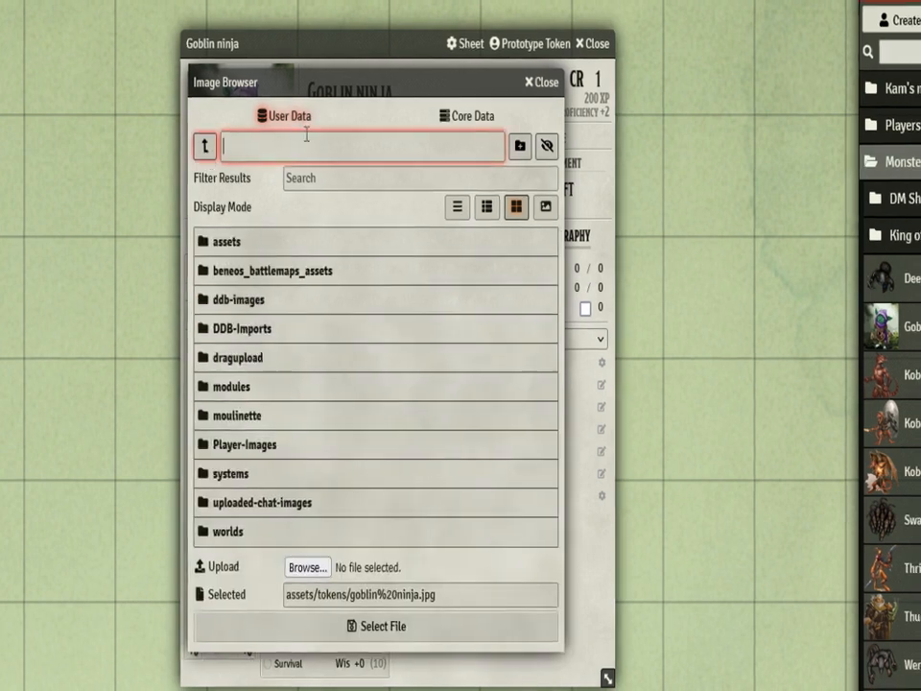
pyautogui.click(543, 80)
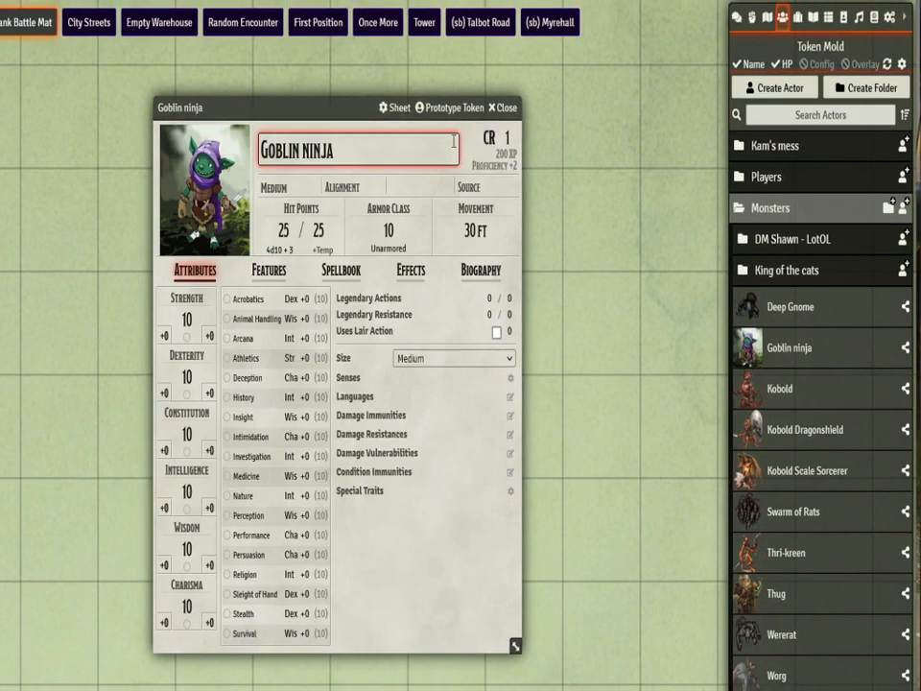
pyautogui.click(505, 108)
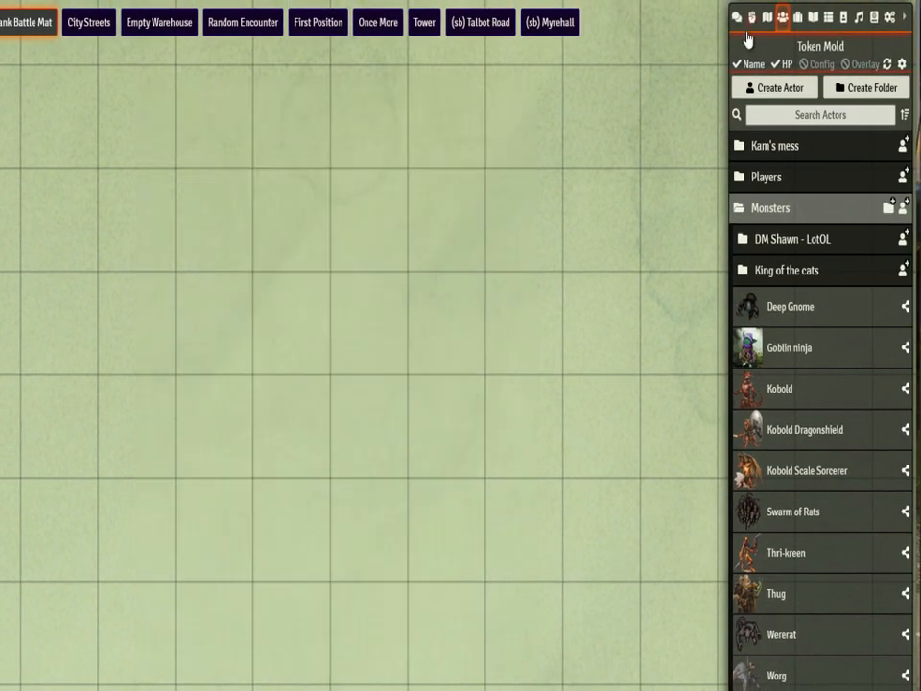
# - Create a new scene named battle without assigning it to a folder
pyautogui.click(767, 17)
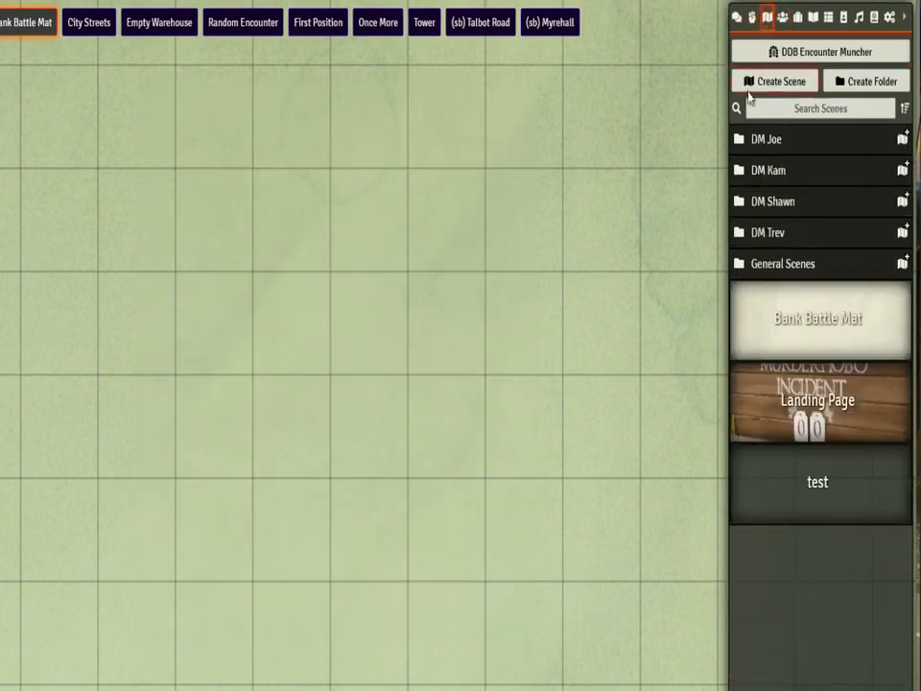
pyautogui.click(808, 87)
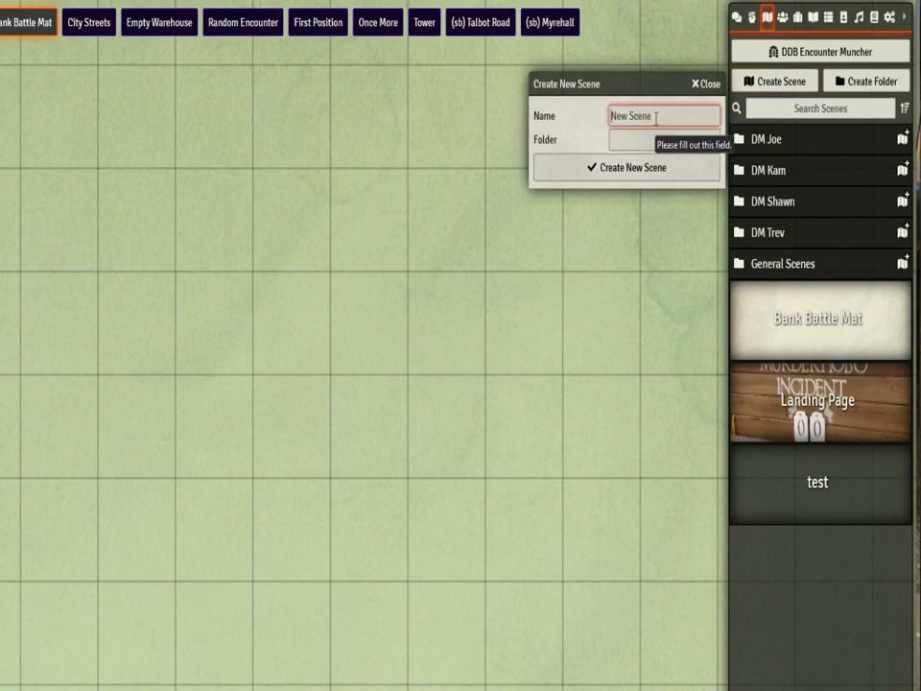
pyautogui.write('battle')
pyautogui.click(644, 146)
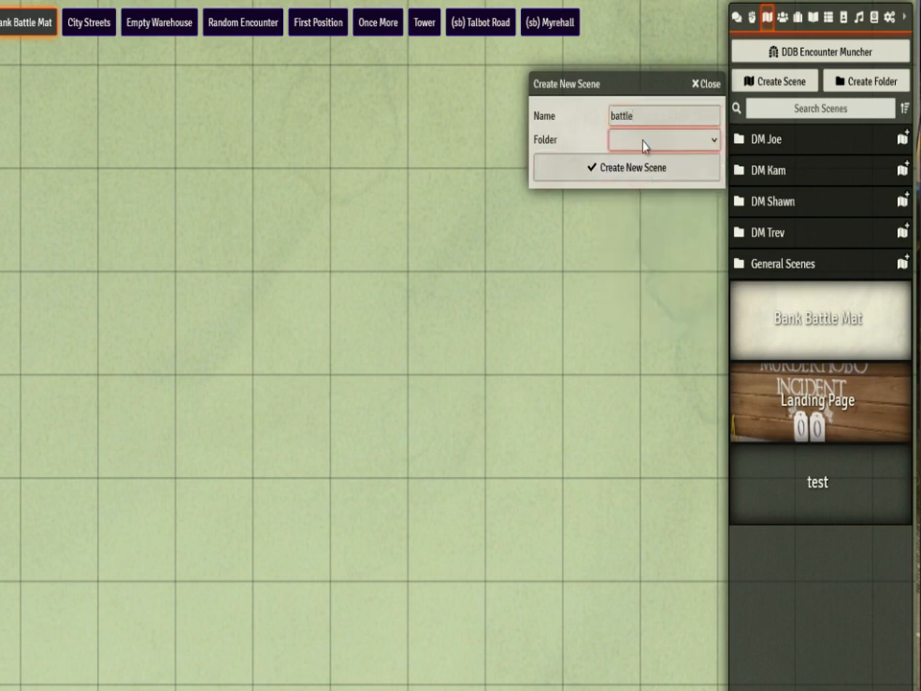
pyautogui.click(623, 174)
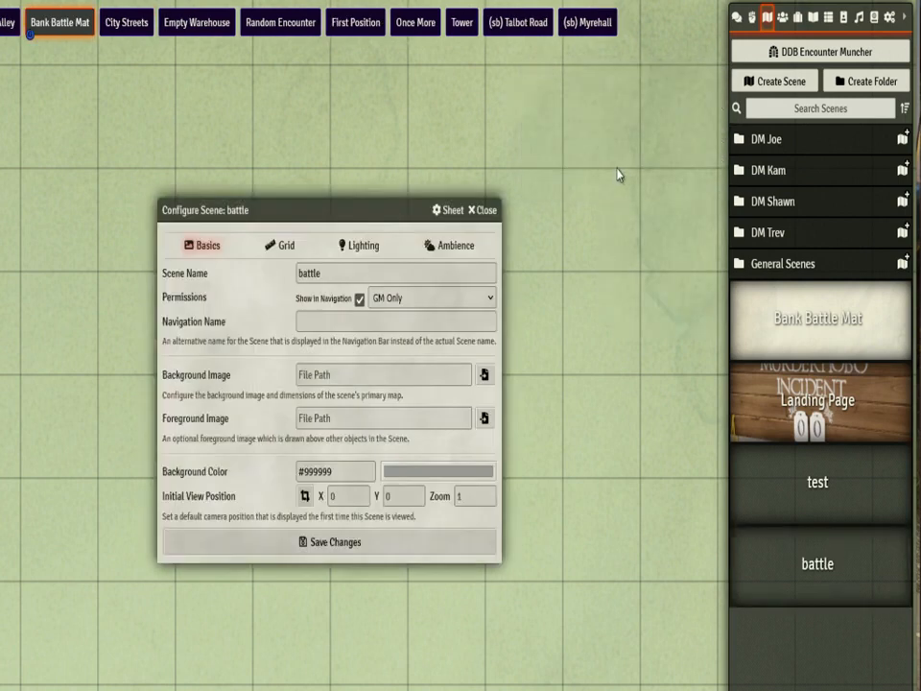
# - Set map2.png from a DM's personal Maps folder as the battle scene's background, accept the new dimensions and view the scene
pyautogui.click(483, 377)
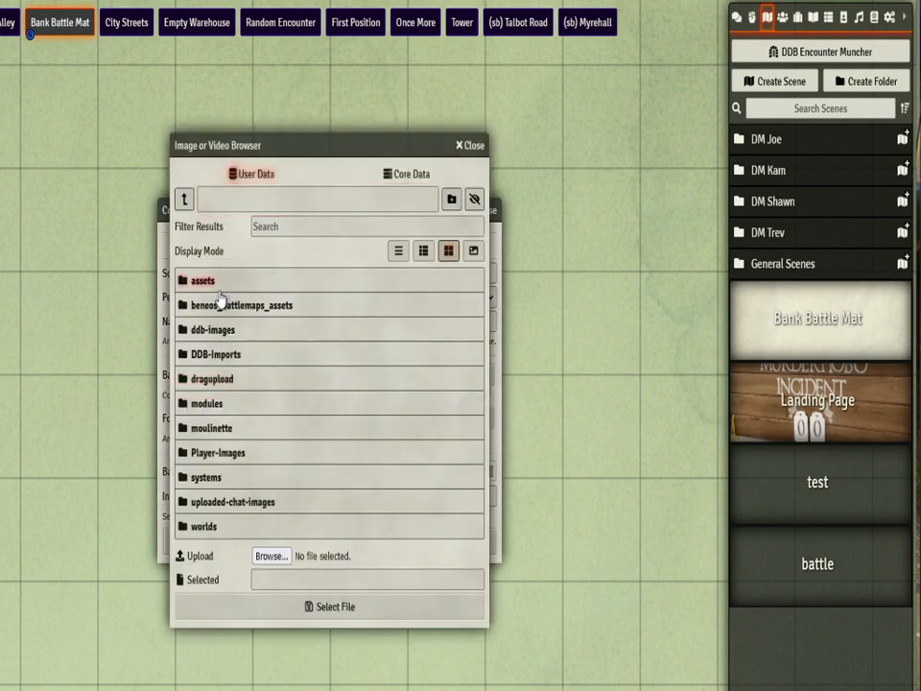
pyautogui.click(219, 294)
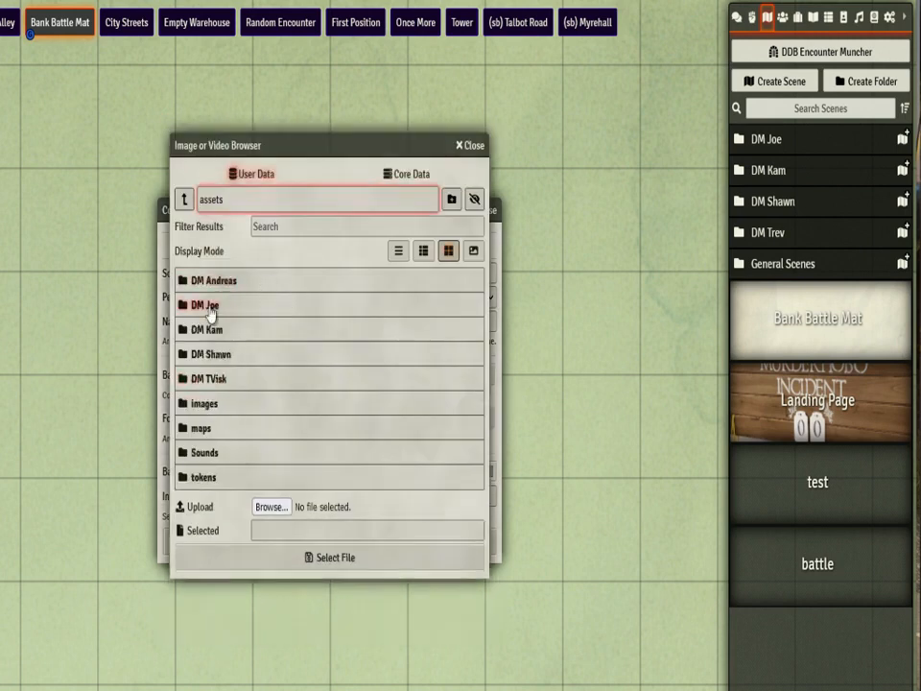
pyautogui.click(219, 305)
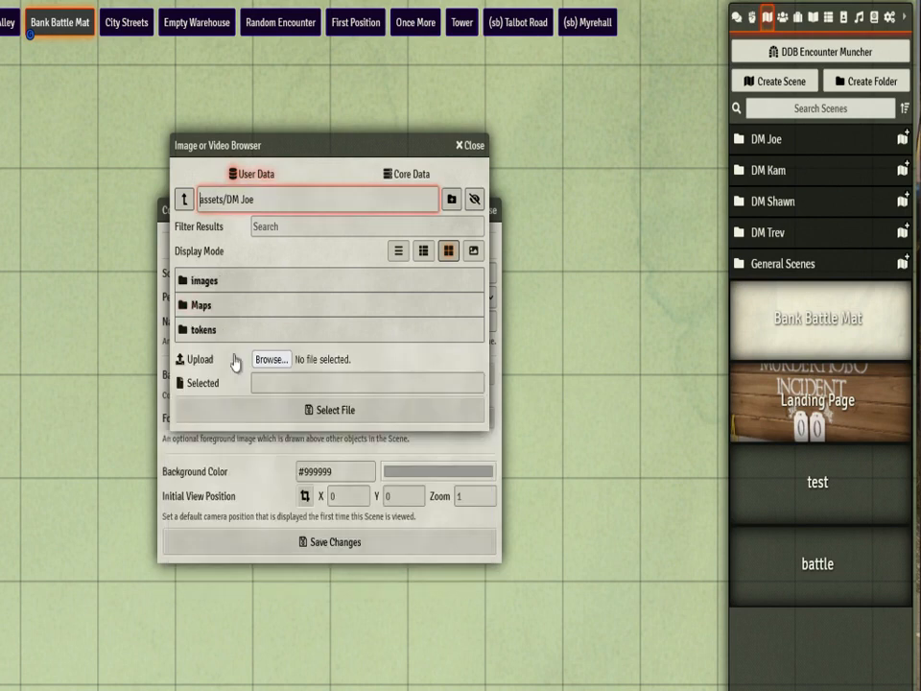
pyautogui.click(219, 309)
pyautogui.click(219, 319)
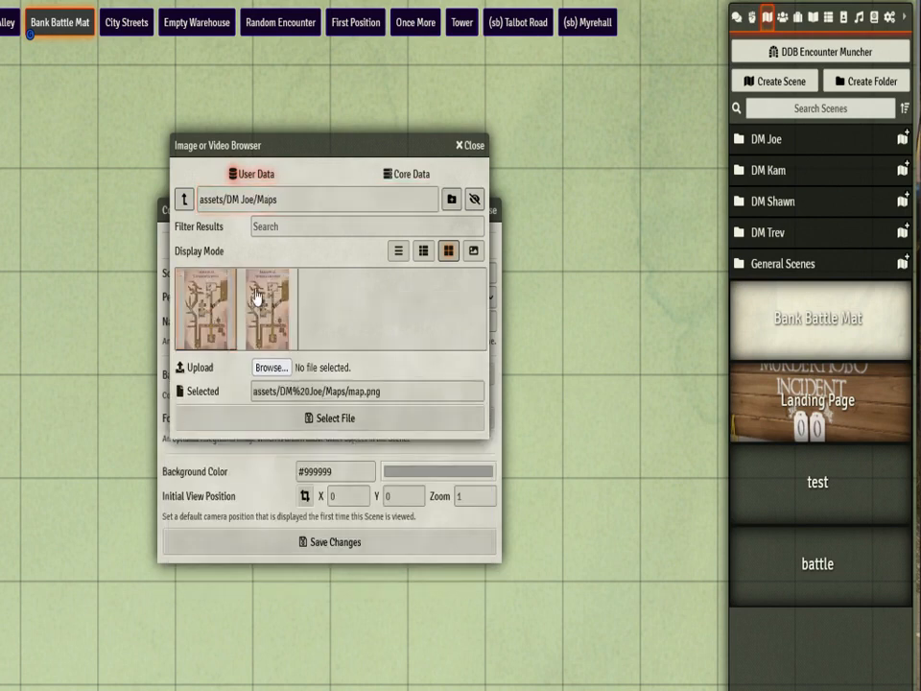
pyautogui.click(255, 305)
pyautogui.click(350, 428)
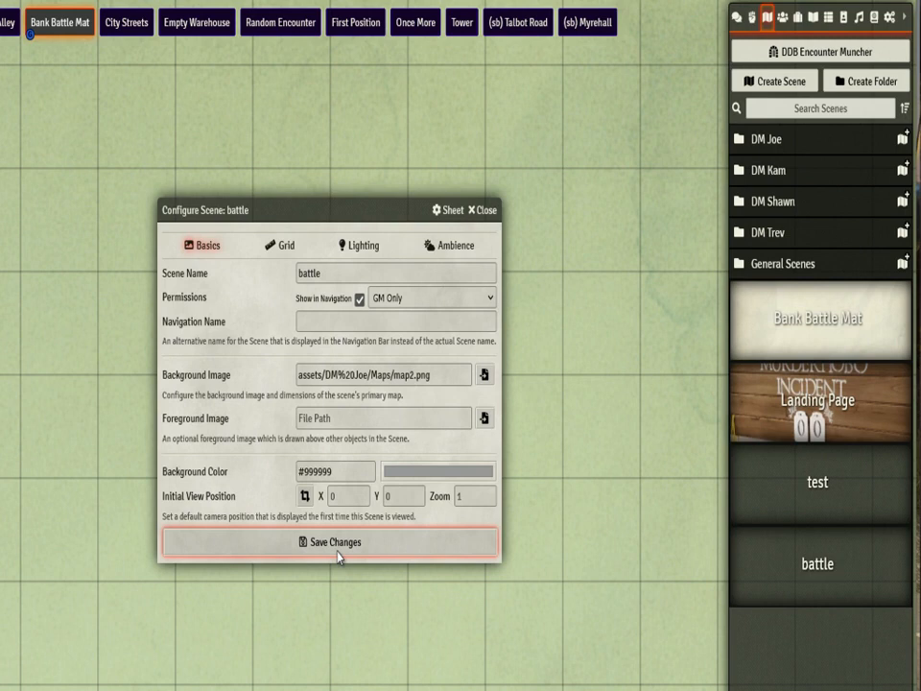
pyautogui.click(338, 543)
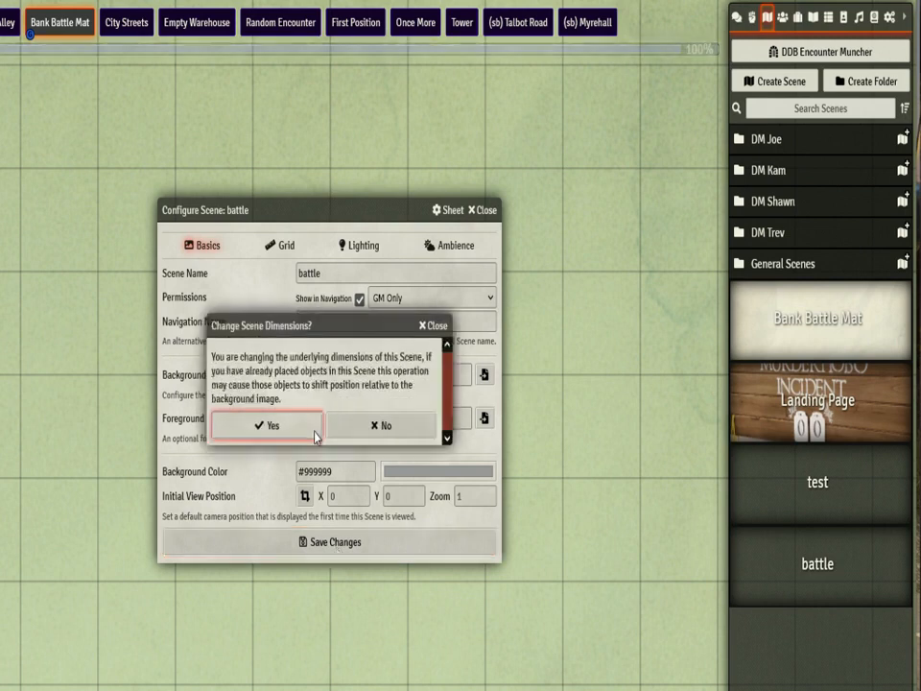
pyautogui.click(317, 437)
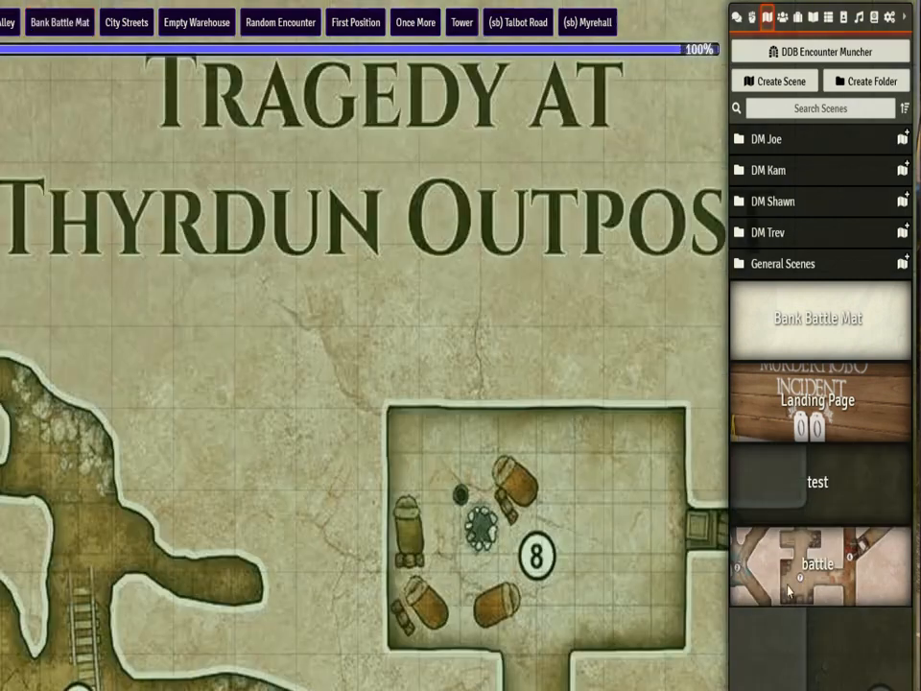
pyautogui.scroll(-4, 302, 340)
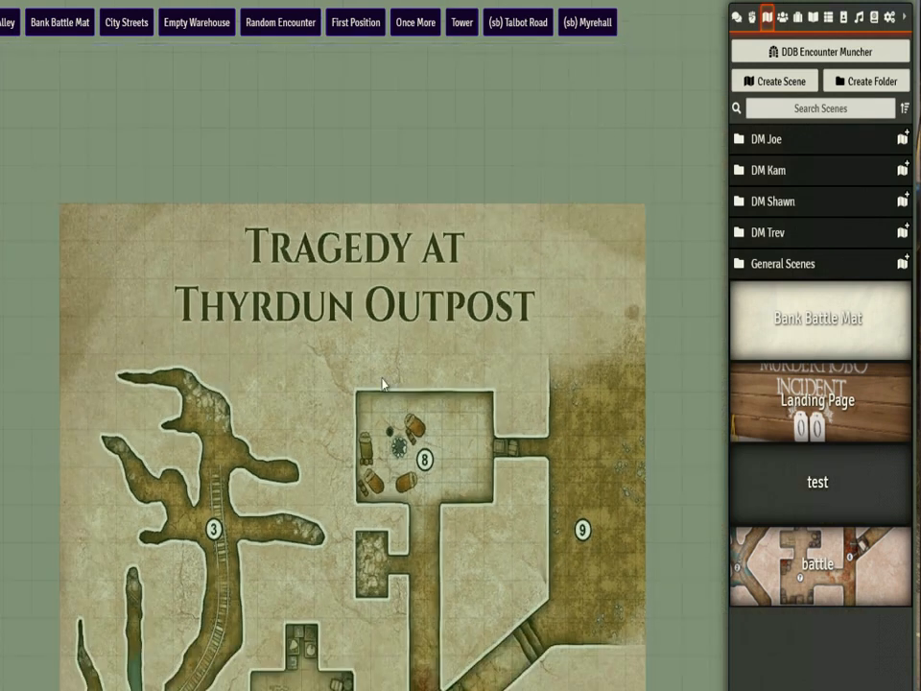
# - Delete the battle scene and the test scene from the world, confirming each deletion
pyautogui.scroll(1, 341, 363)
pyautogui.moveTo(293, 225); pyautogui.dragTo(285, 219)
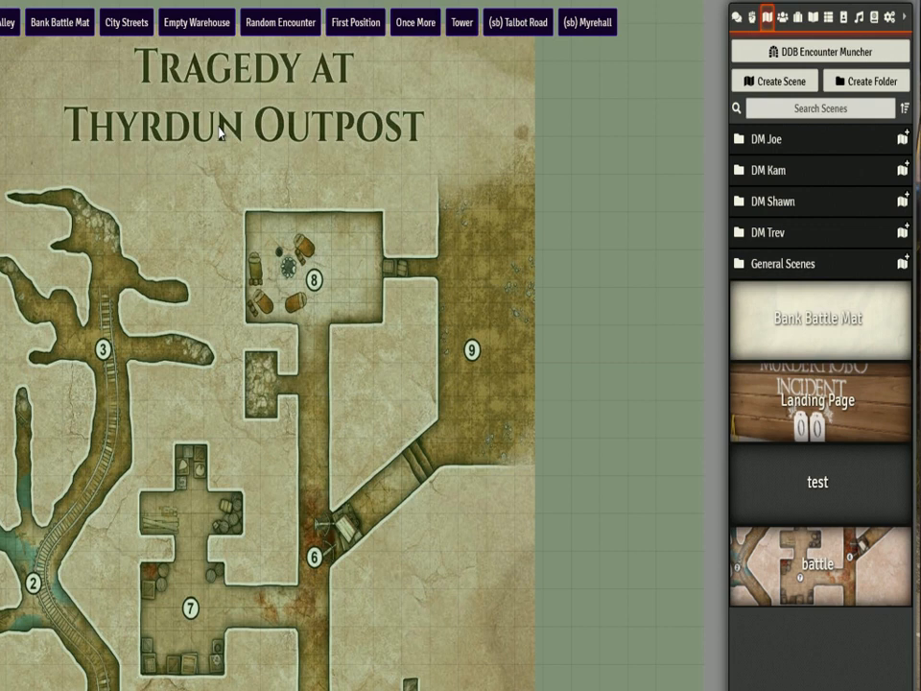
pyautogui.rightClick(791, 541)
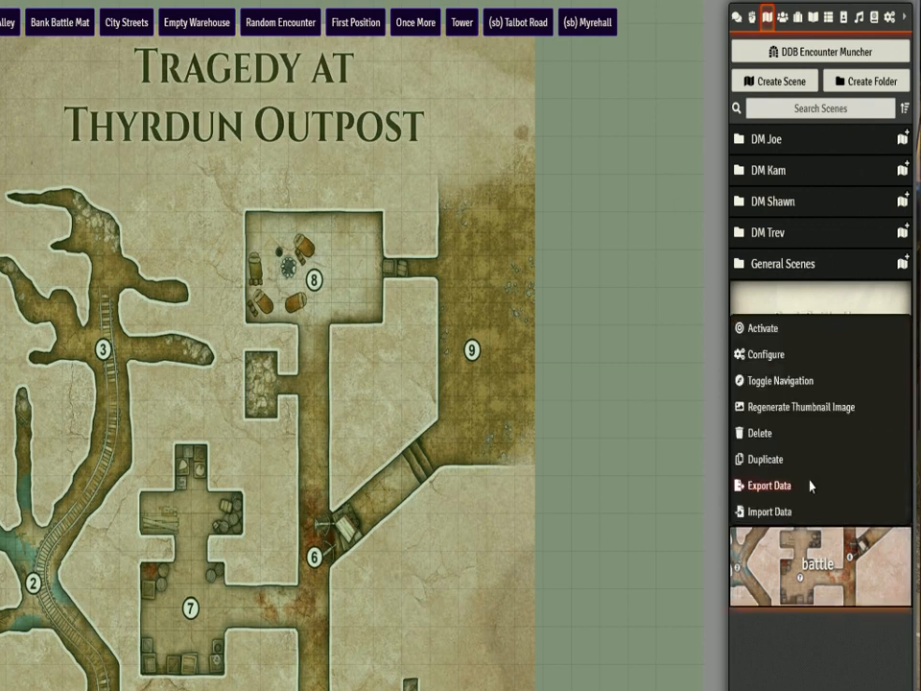
pyautogui.click(760, 458)
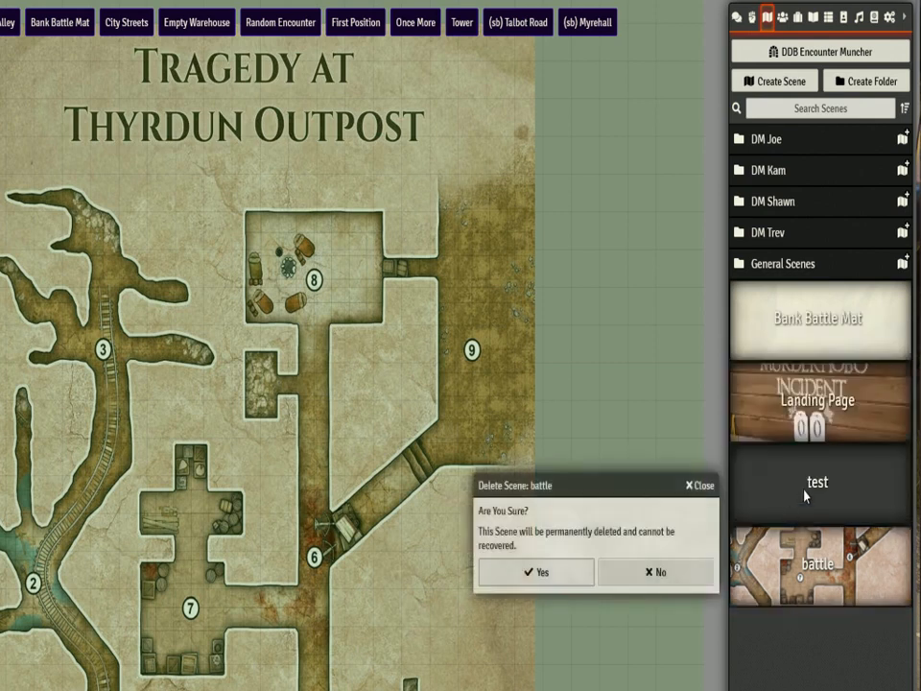
pyautogui.click(574, 576)
pyautogui.rightClick(752, 505)
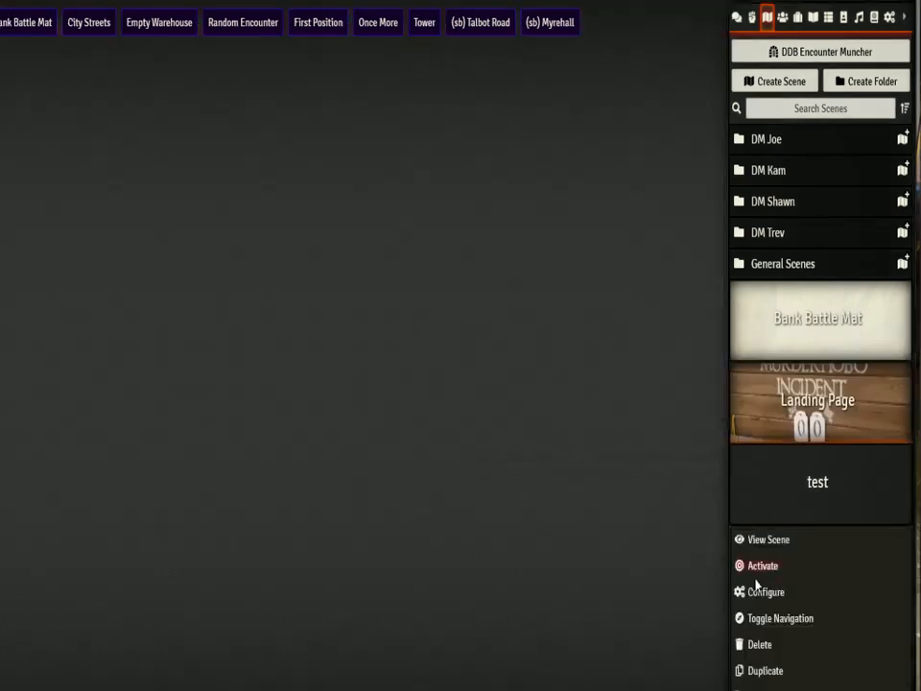
pyautogui.click(771, 644)
pyautogui.click(568, 538)
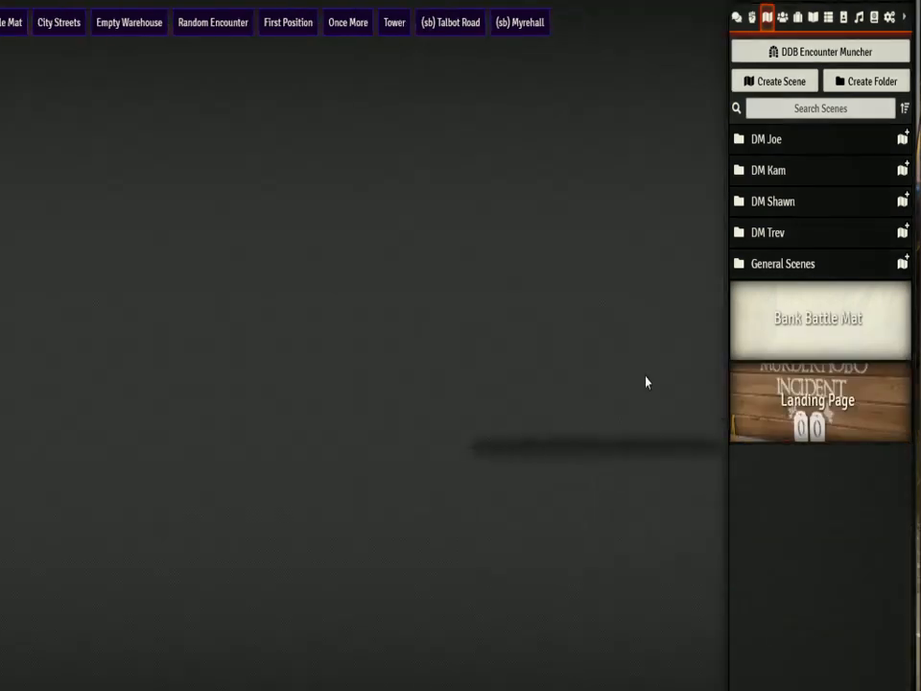
# - Open the image browser for the Goblin ninja's portrait and go up to the root of the user data
pyautogui.click(783, 17)
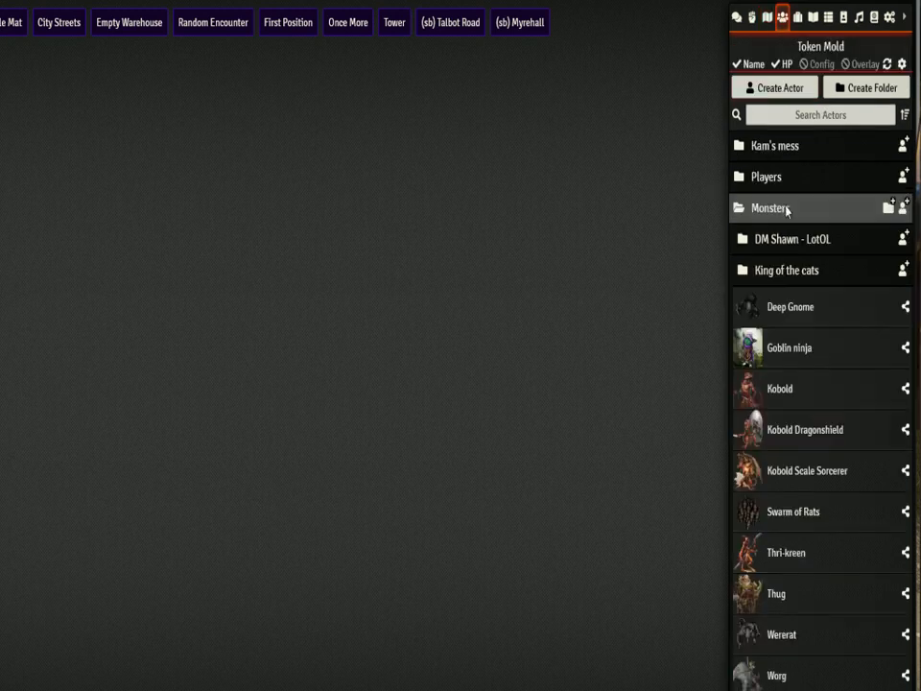
pyautogui.click(789, 347)
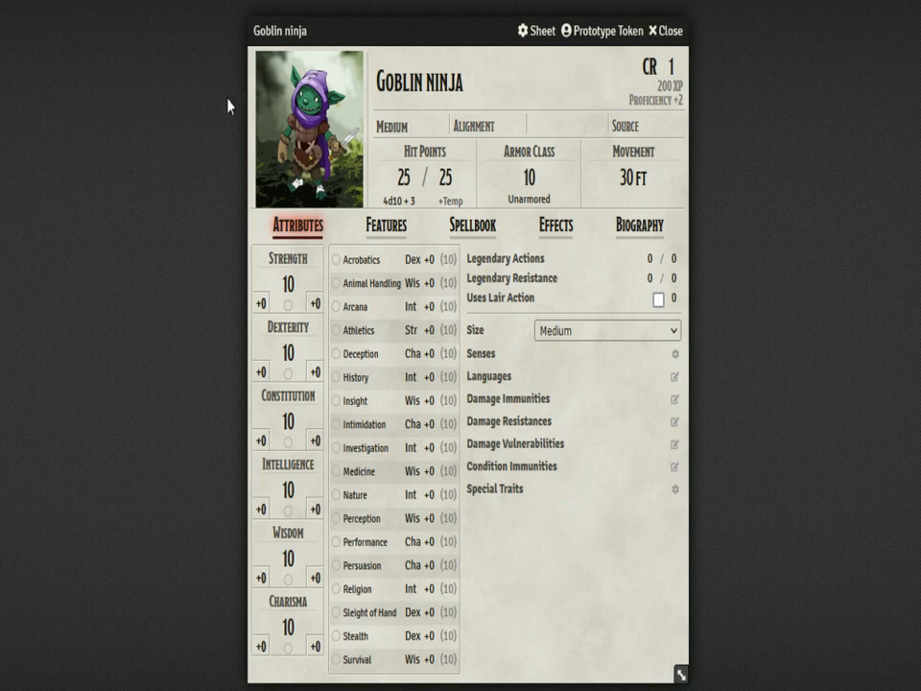
pyautogui.click(305, 192)
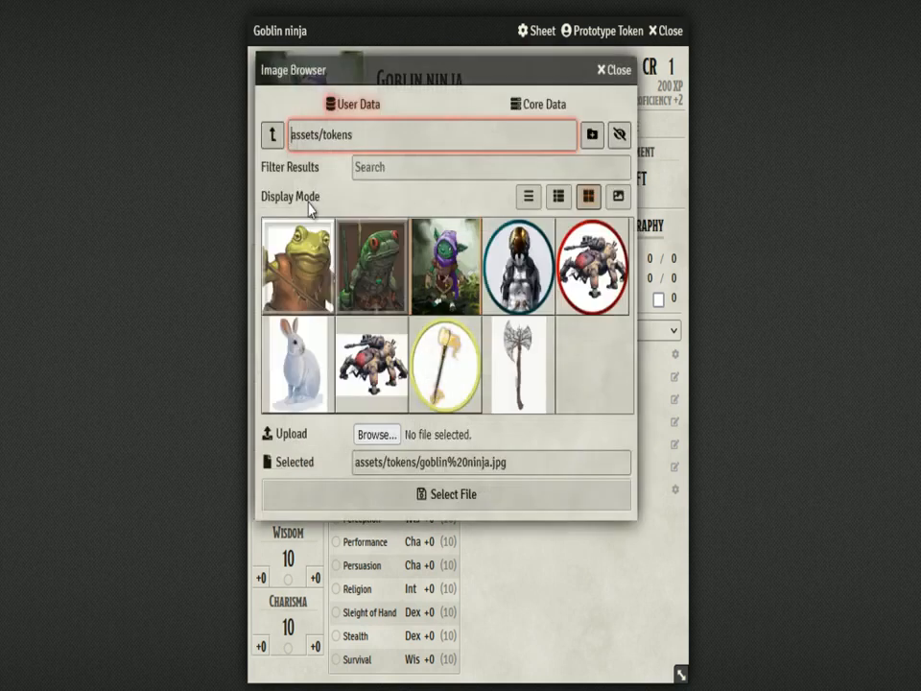
pyautogui.click(274, 135)
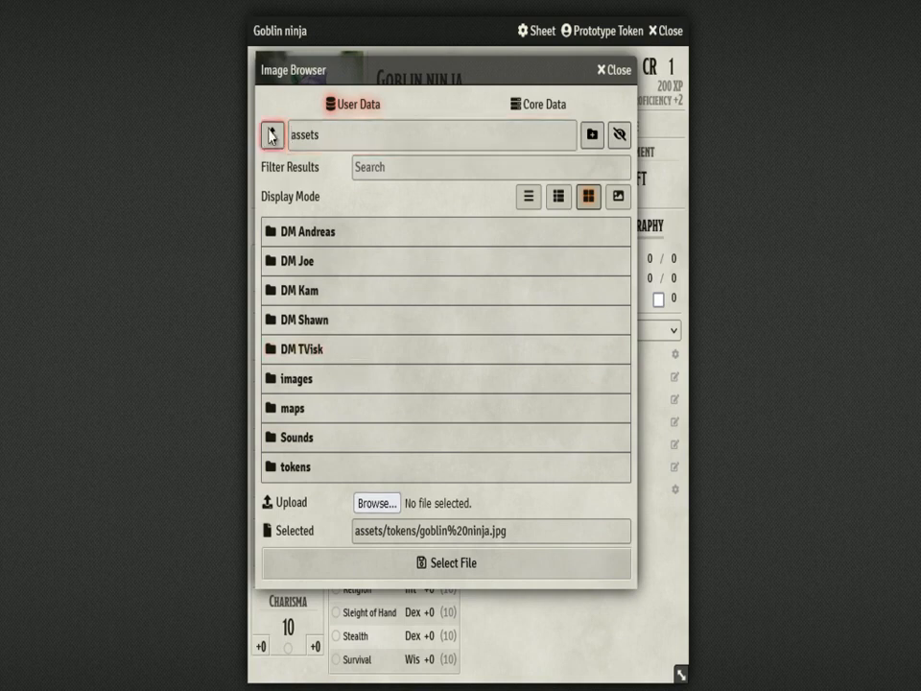
pyautogui.click(272, 136)
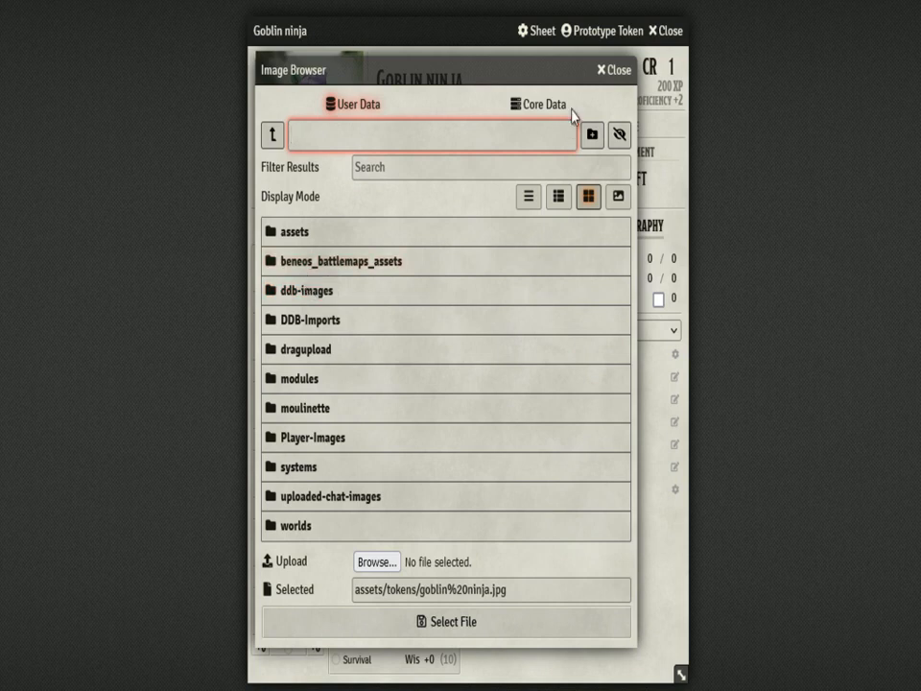
pyautogui.moveTo(549, 68); pyautogui.dragTo(564, 16)
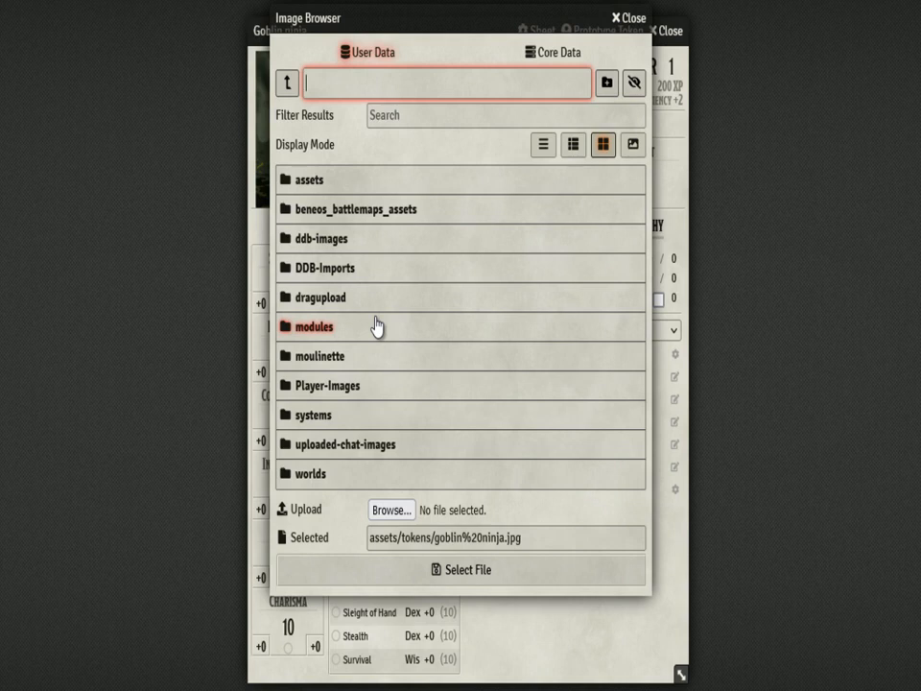
# - Examine the character images stored in the ddb-images/characters folder
pyautogui.click(336, 242)
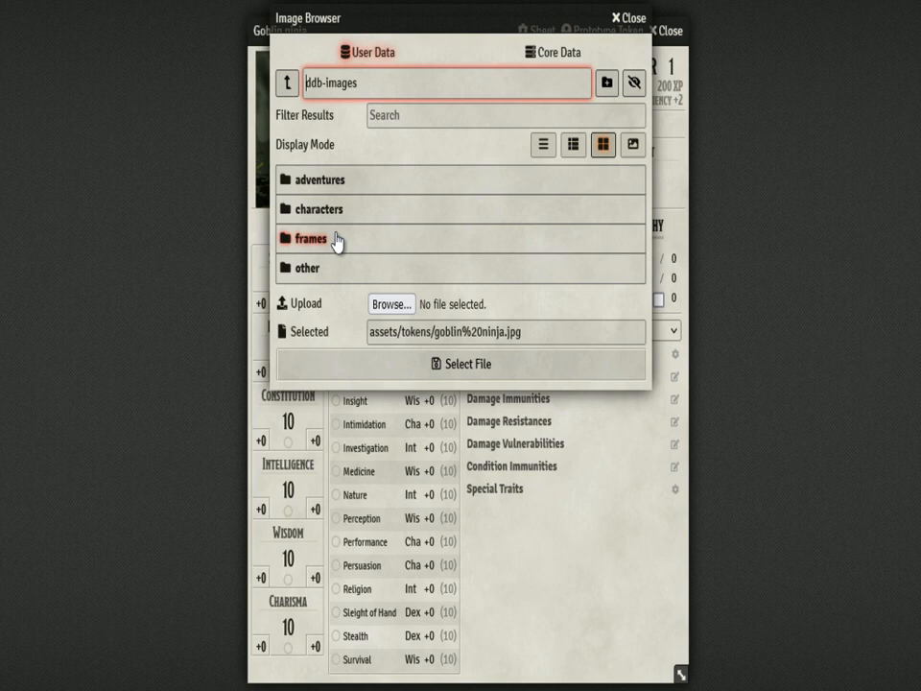
pyautogui.click(333, 210)
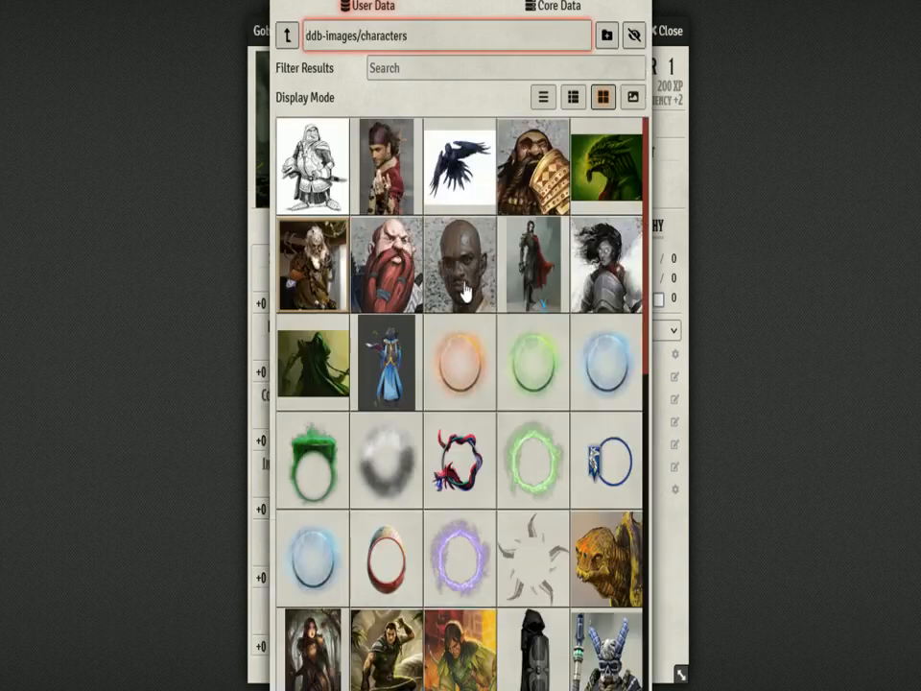
pyautogui.scroll(-8, 499, 332)
pyautogui.scroll(6, 499, 331)
pyautogui.scroll(2, 498, 333)
pyautogui.scroll(-7, 445, 326)
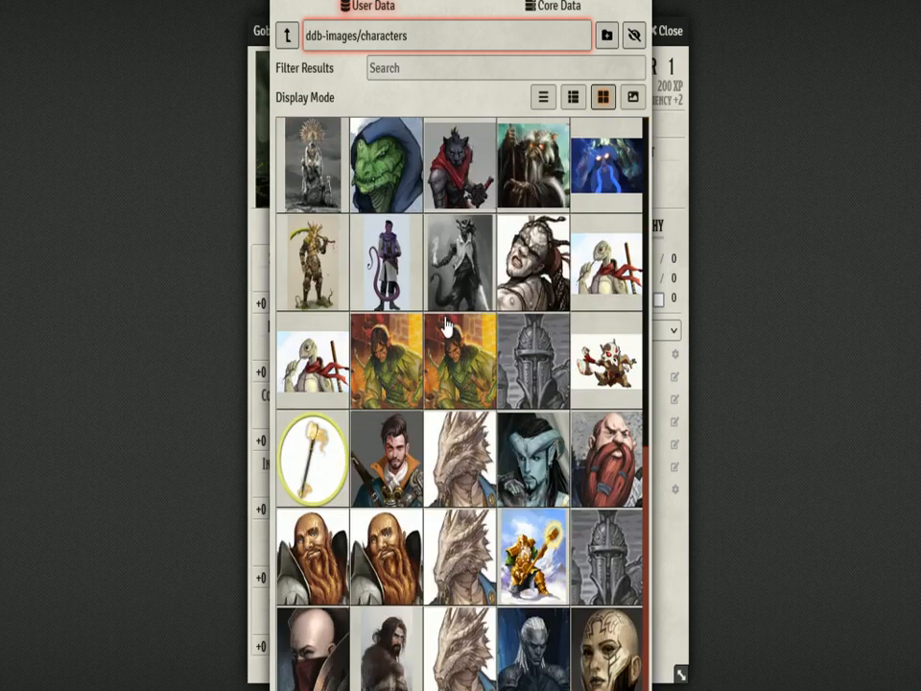
pyautogui.scroll(8, 452, 337)
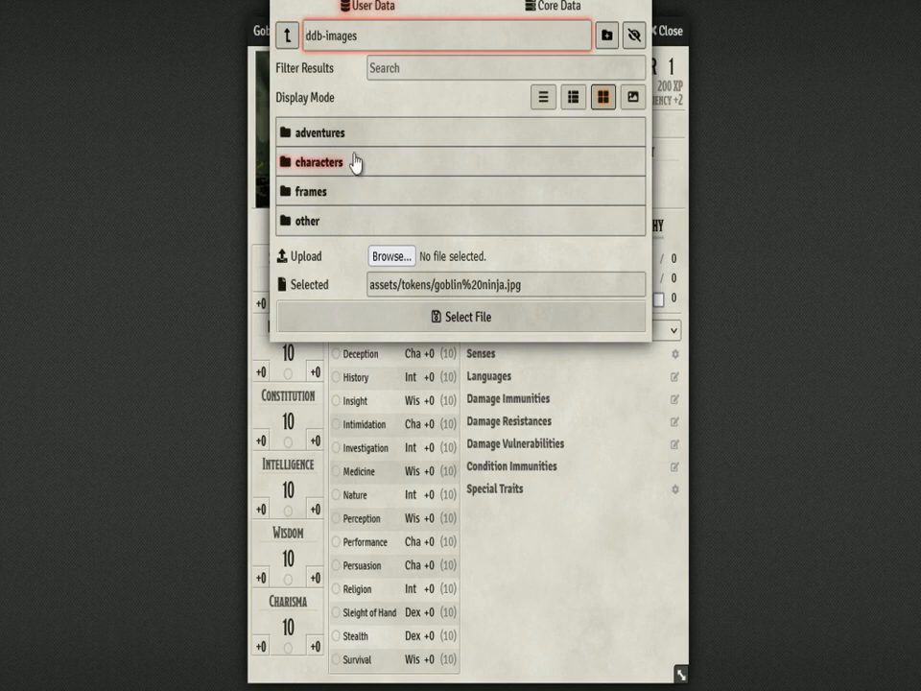
# - Return to the user data root and examine the subfolders of the assets folder
pyautogui.click(286, 36)
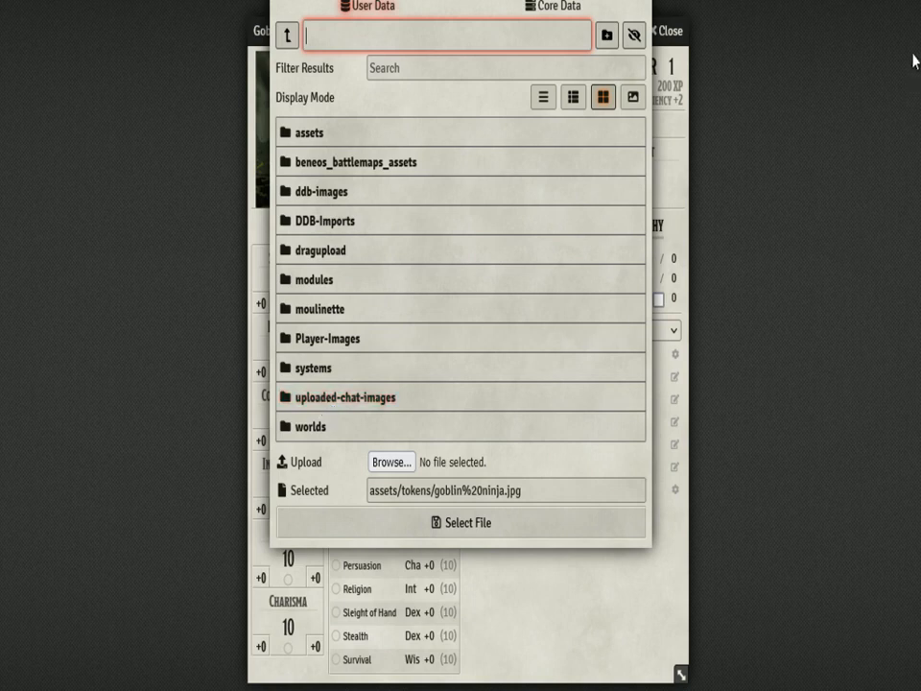
pyautogui.click(346, 397)
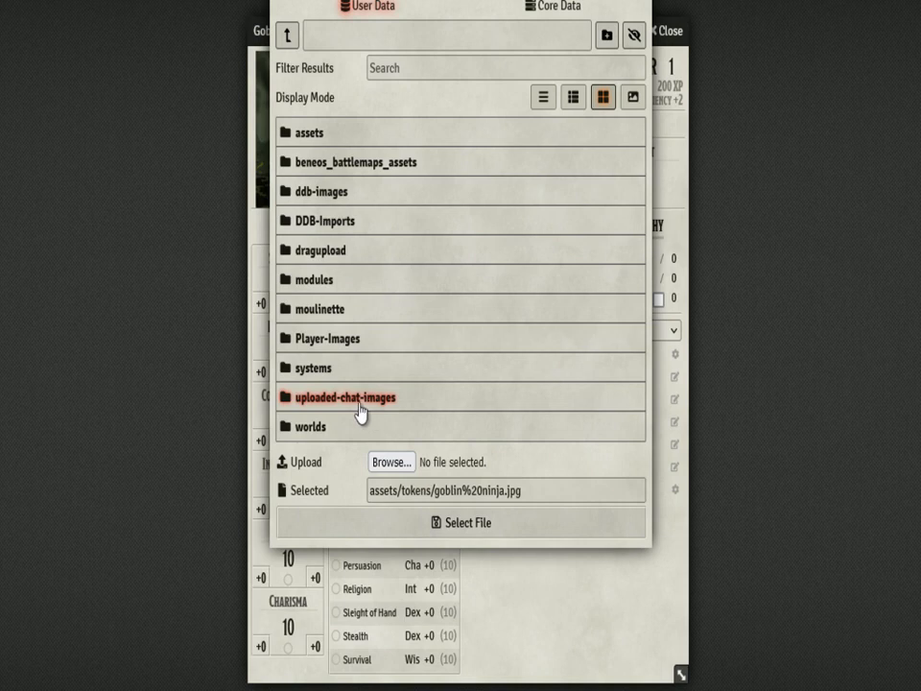
pyautogui.click(309, 134)
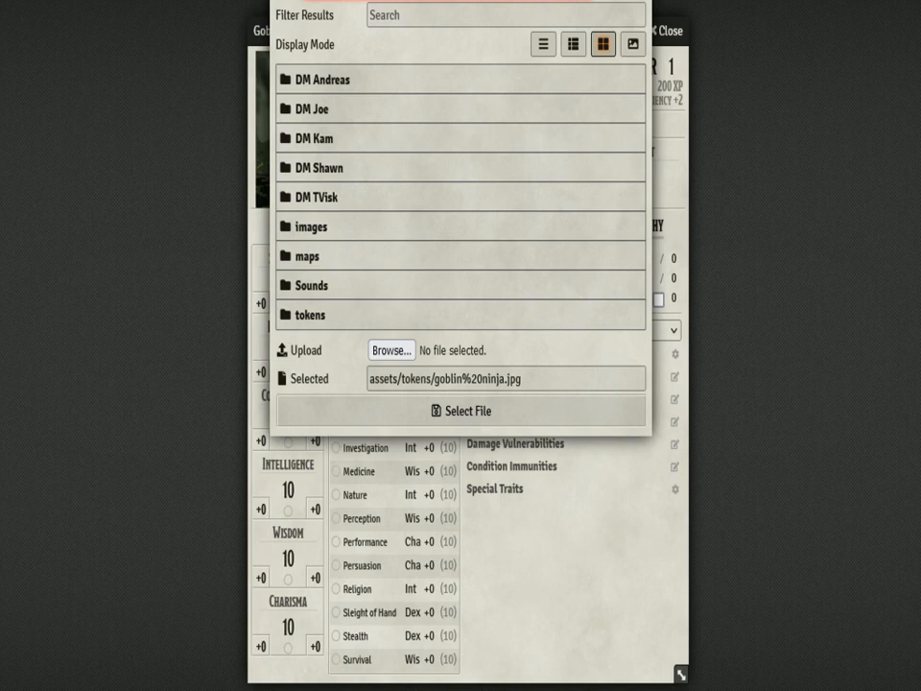
# - Switch the image browser to the core data and examine the claw images under icons/commodities
pyautogui.click(570, 33)
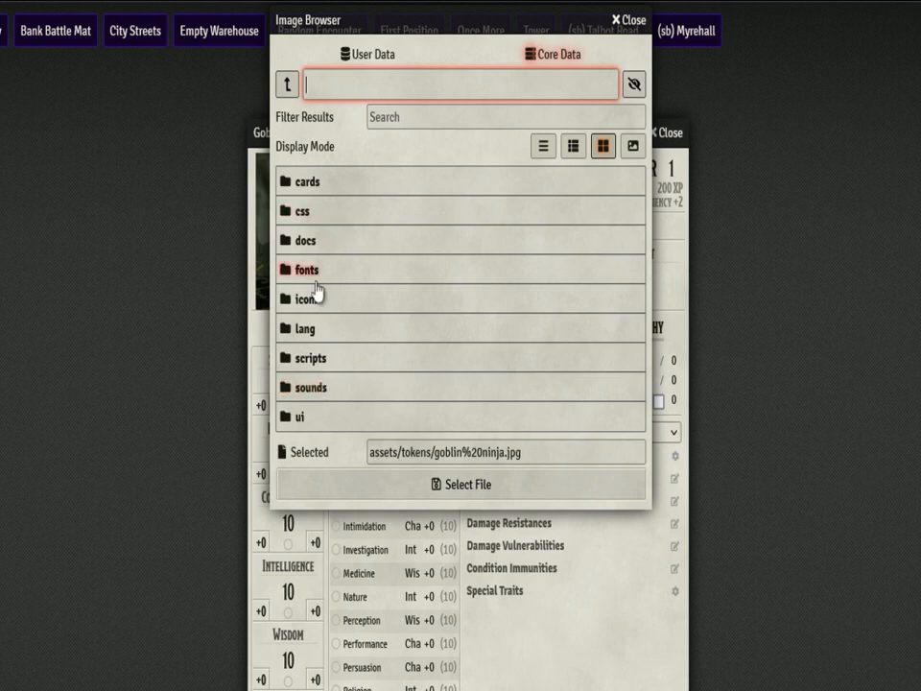
pyautogui.click(559, 61)
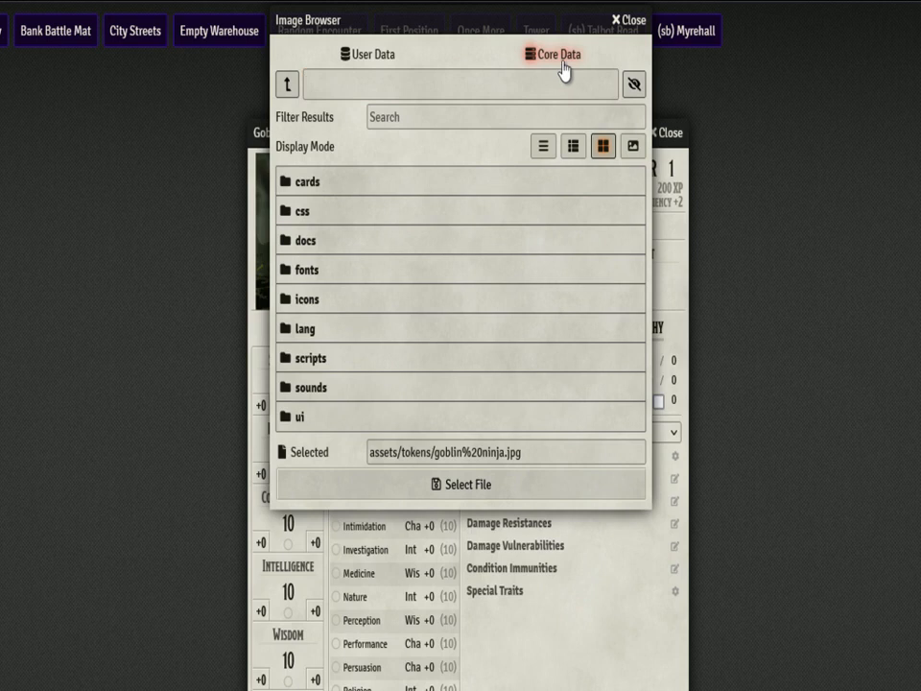
pyautogui.click(313, 300)
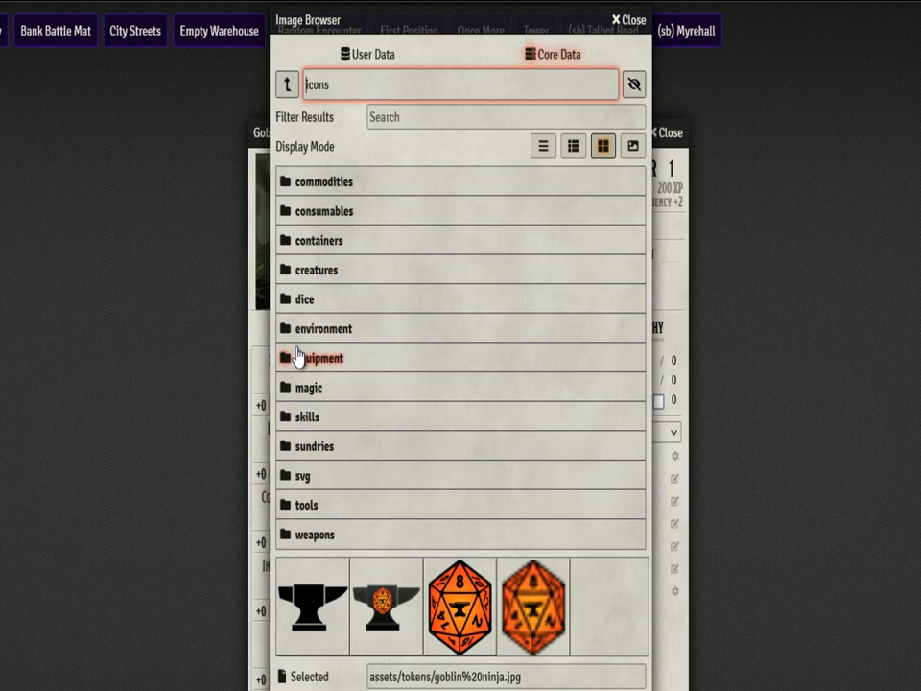
pyautogui.click(336, 192)
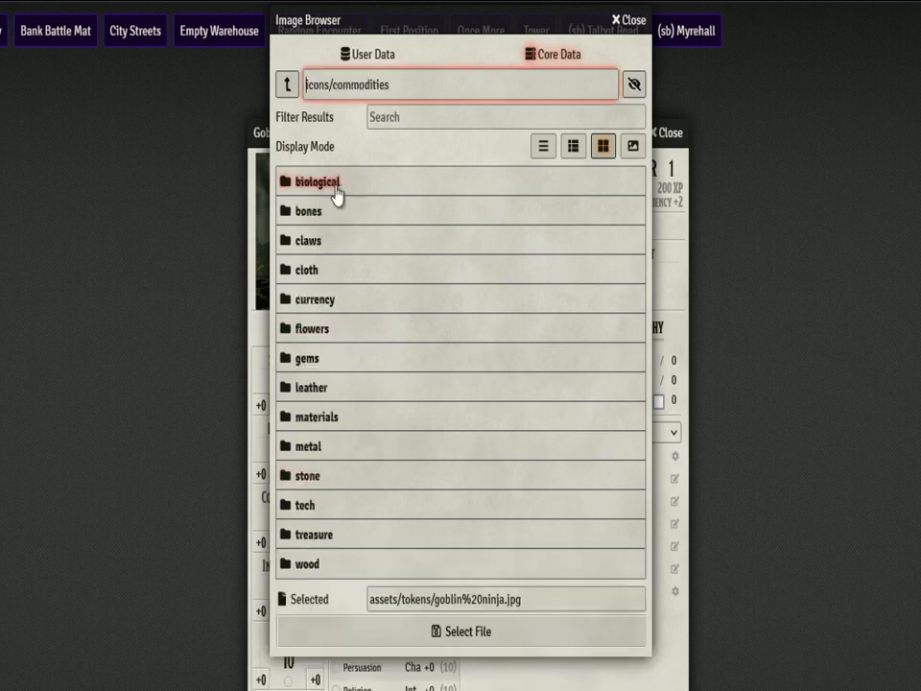
pyautogui.click(309, 241)
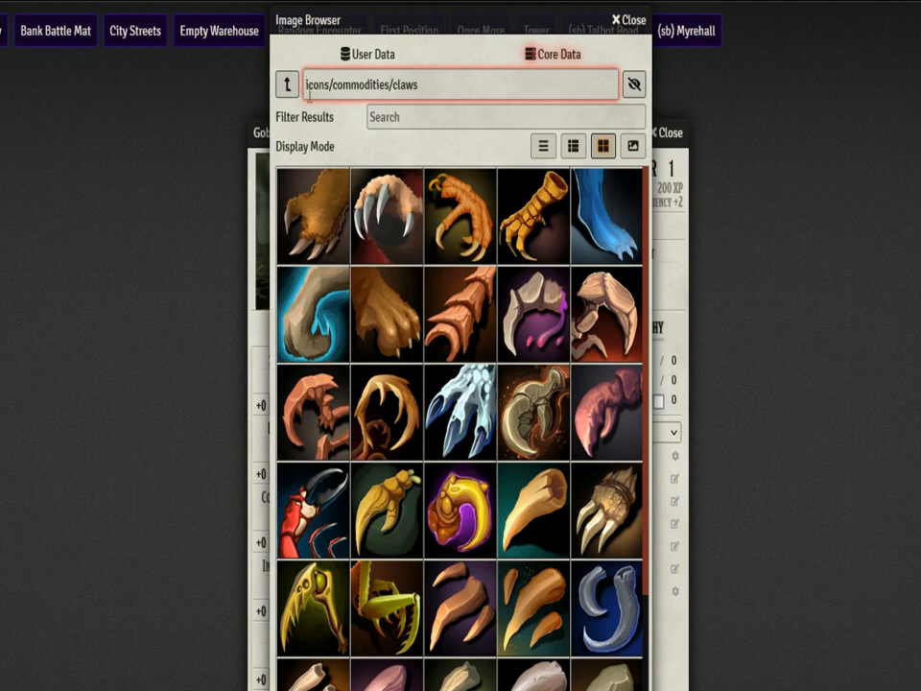
pyautogui.click(287, 87)
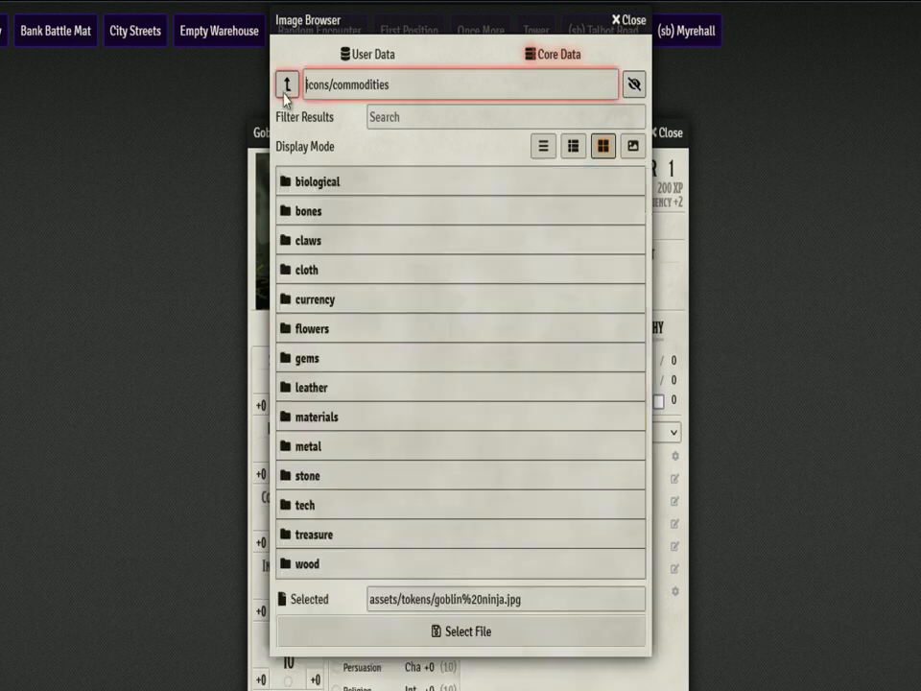
pyautogui.click(320, 255)
pyautogui.scroll(-3, 498, 514)
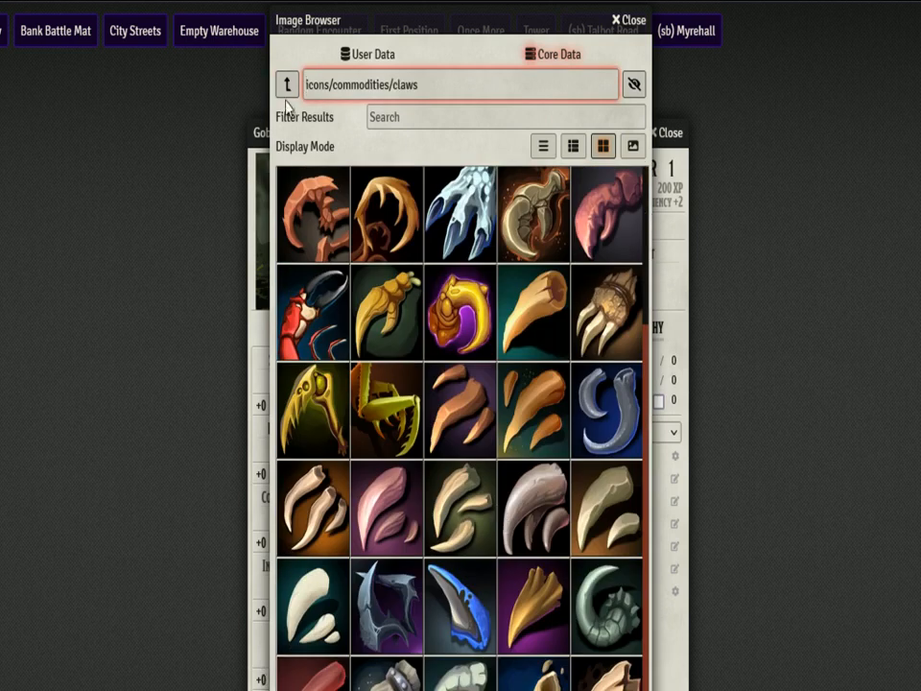
# - Examine the bones, gems and materials images in the icons/commodities folder
pyautogui.click(287, 84)
pyautogui.click(308, 213)
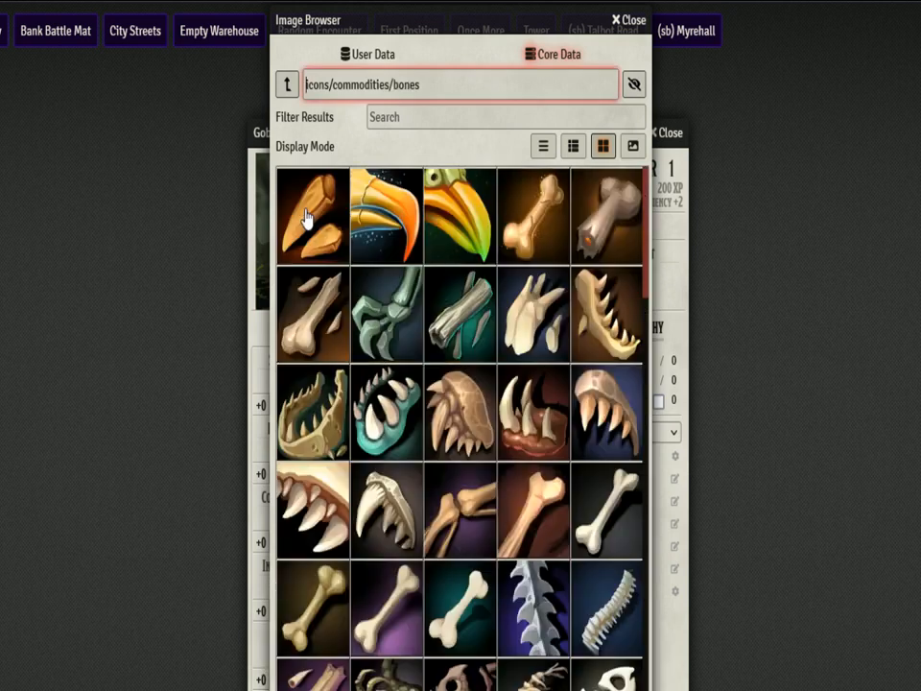
pyautogui.click(287, 86)
pyautogui.click(319, 367)
pyautogui.scroll(-10, 354, 360)
pyautogui.click(287, 84)
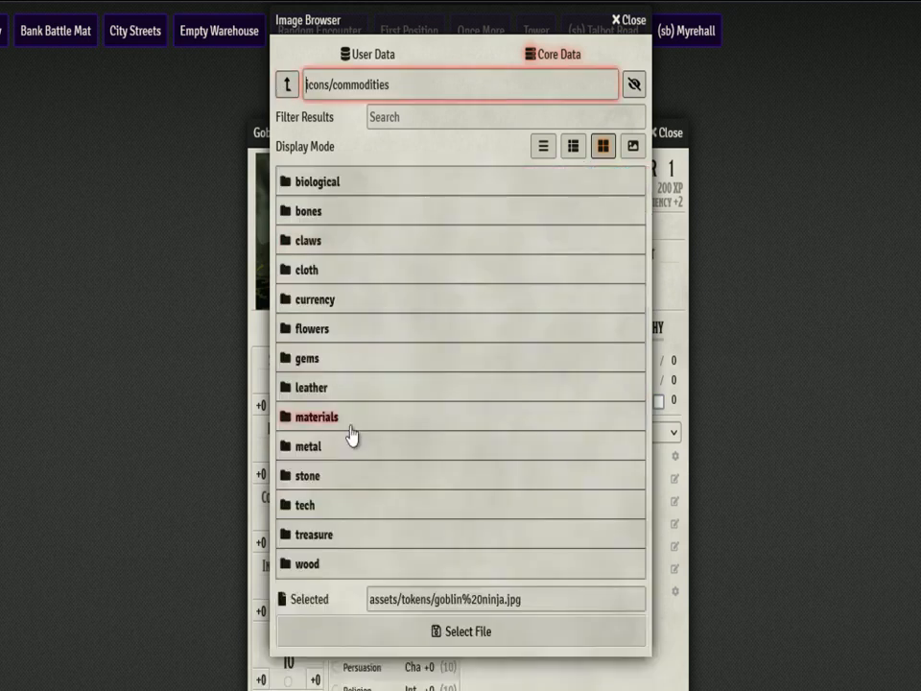
pyautogui.click(319, 420)
pyautogui.scroll(-5, 398, 421)
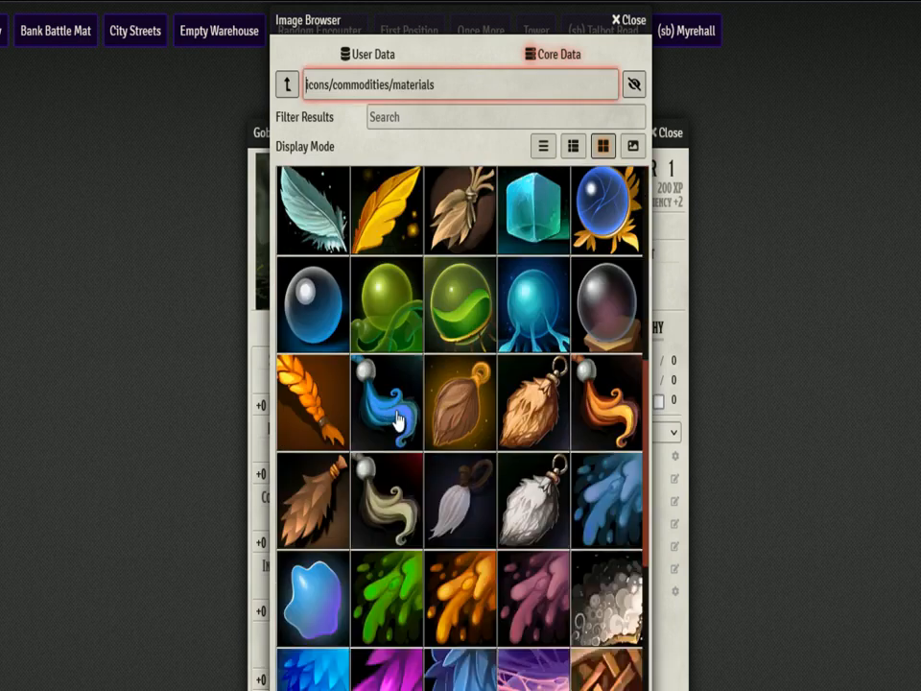
pyautogui.scroll(-5, 399, 420)
pyautogui.click(287, 84)
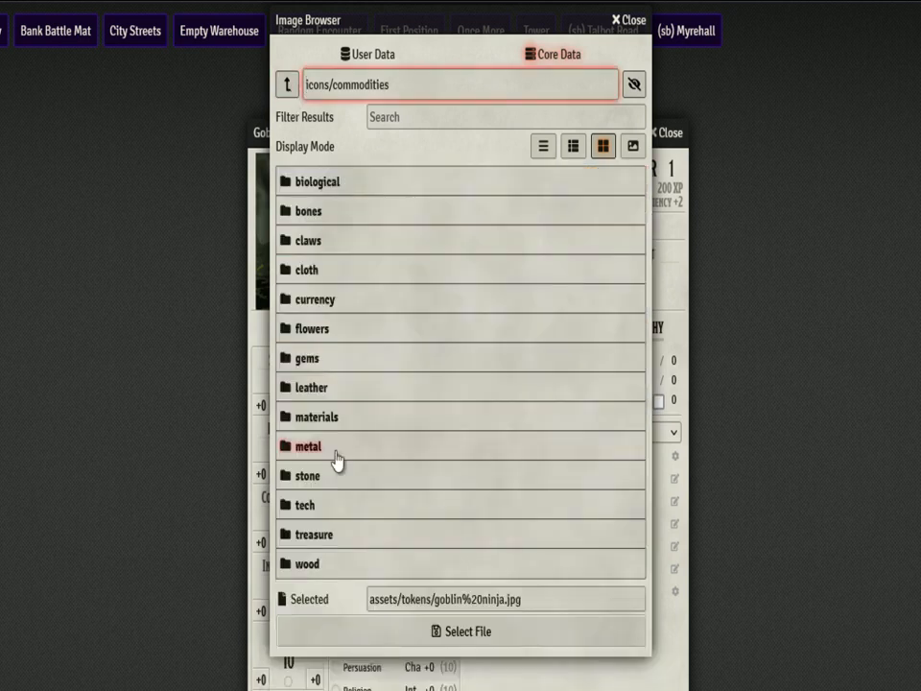
# - Check the subfolders of icons/consumables and return to the icons folder
pyautogui.click(287, 85)
pyautogui.click(337, 215)
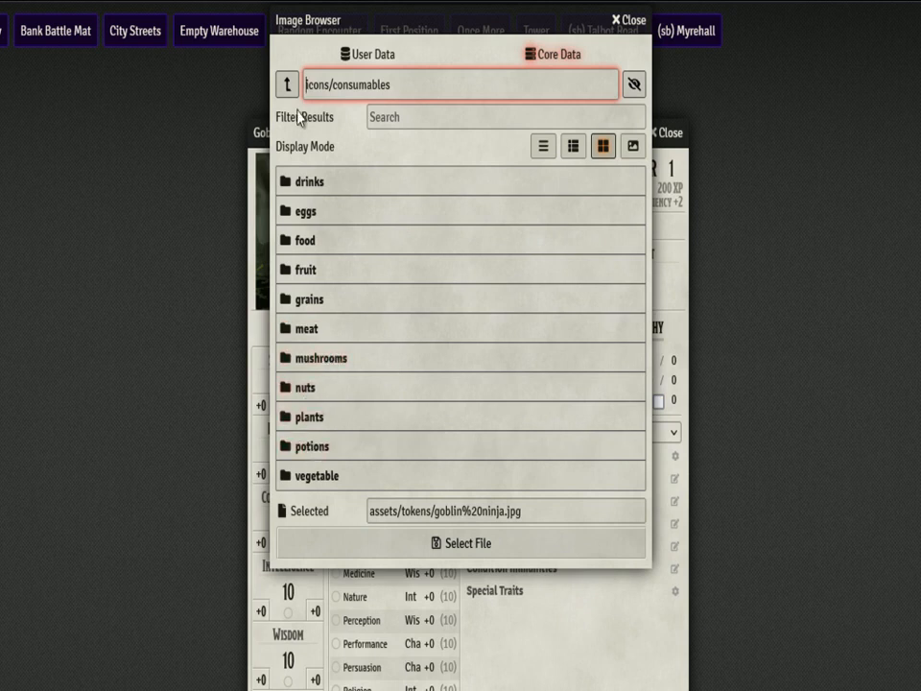
pyautogui.click(287, 85)
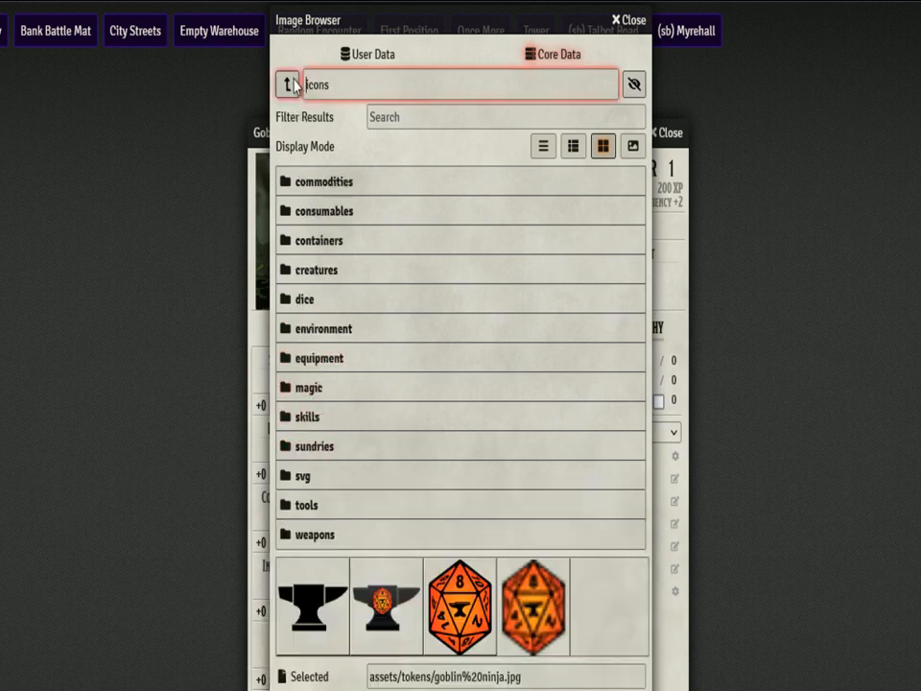
# - Examine the wilderness, traps and creatures images in the icons/environment folder
pyautogui.click(343, 333)
pyautogui.click(332, 303)
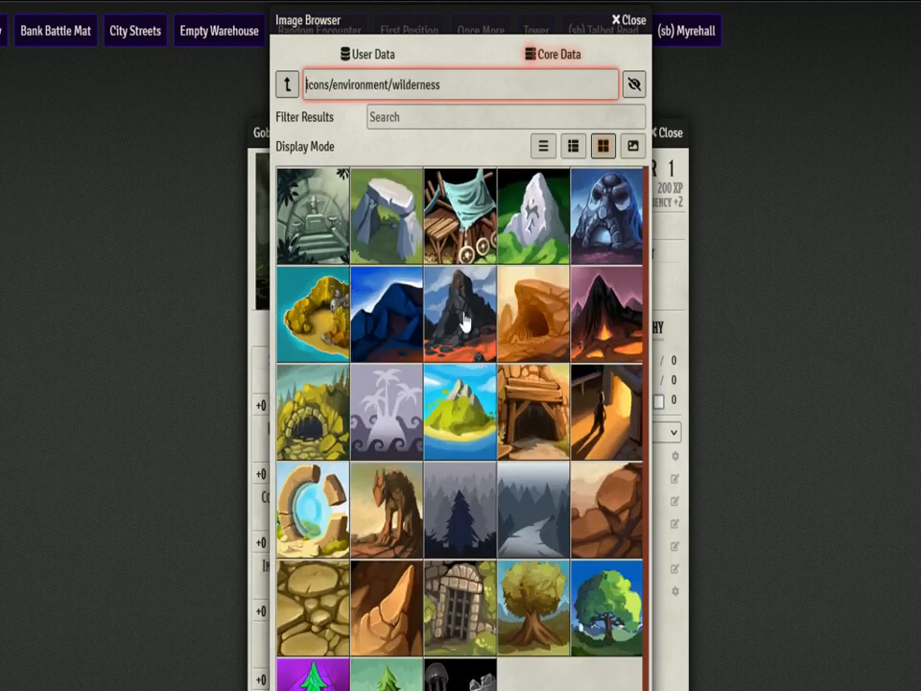
pyautogui.click(287, 85)
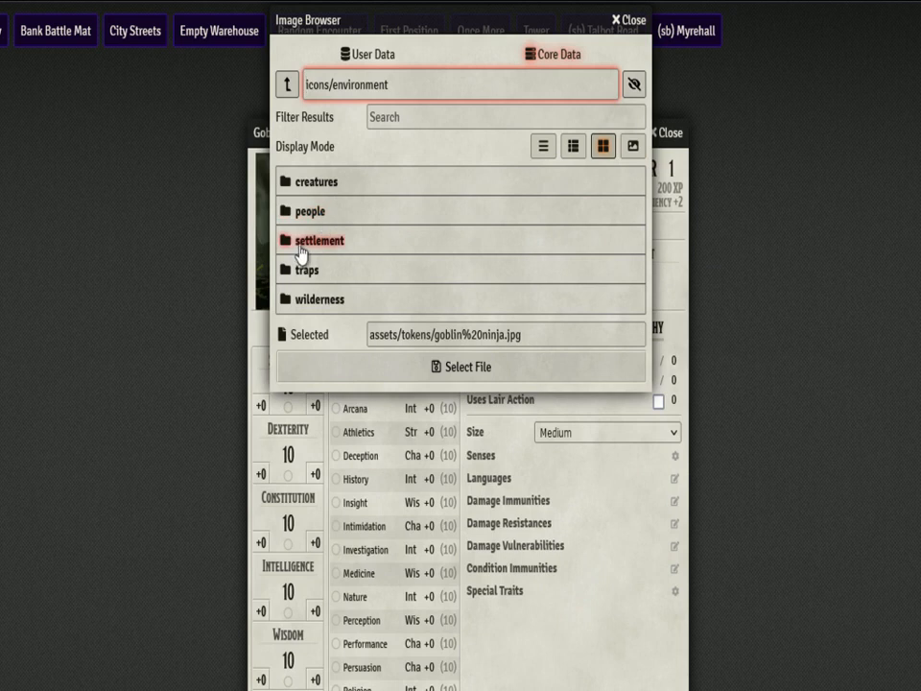
pyautogui.click(305, 270)
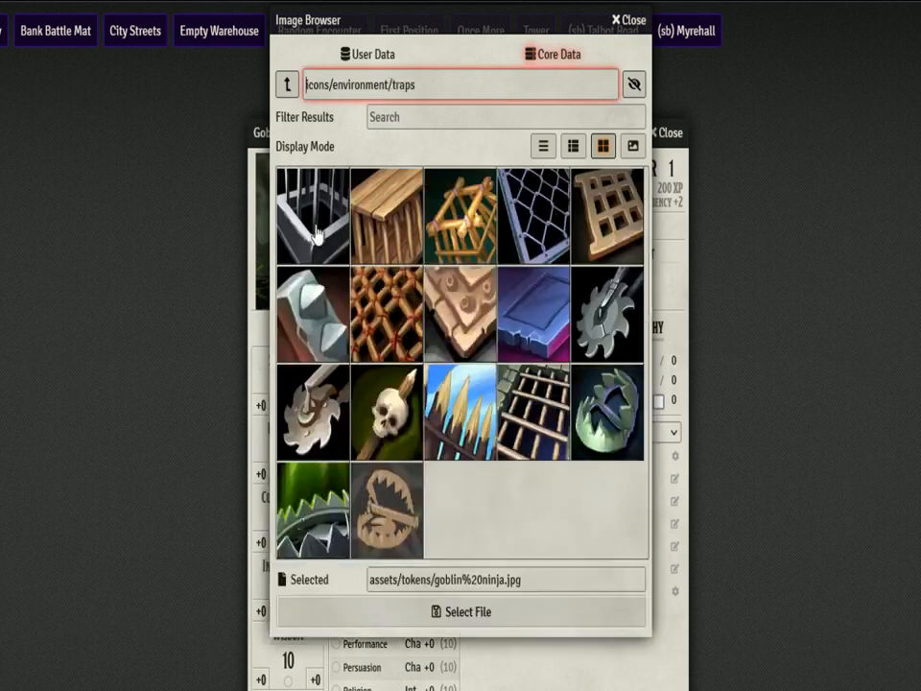
pyautogui.click(286, 84)
pyautogui.click(370, 187)
pyautogui.scroll(-15, 479, 380)
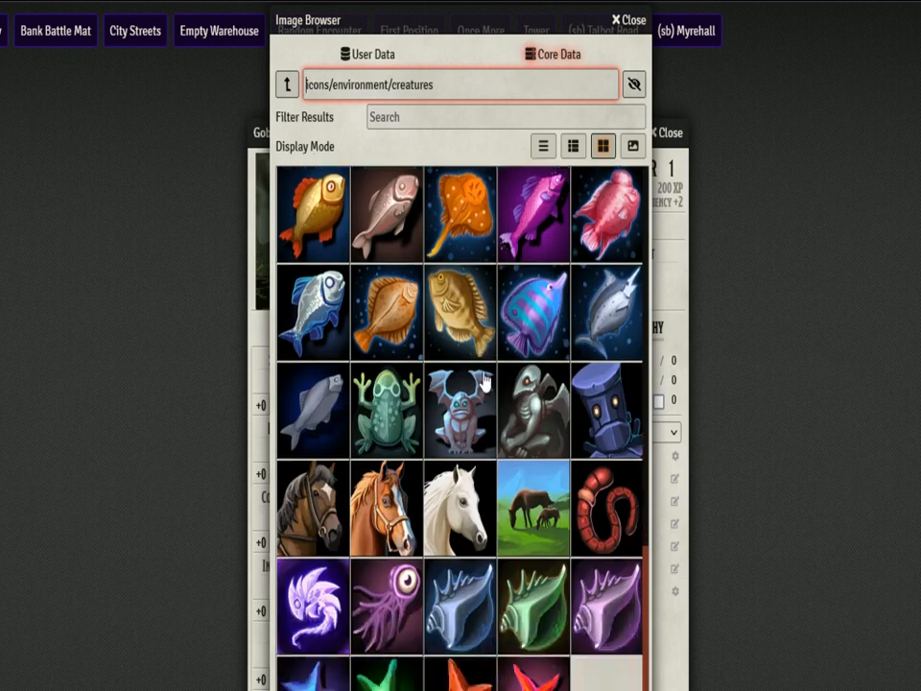
# - Examine the people and settlement images in the icons/environment folder and return to the icons folder
pyautogui.click(287, 85)
pyautogui.click(312, 211)
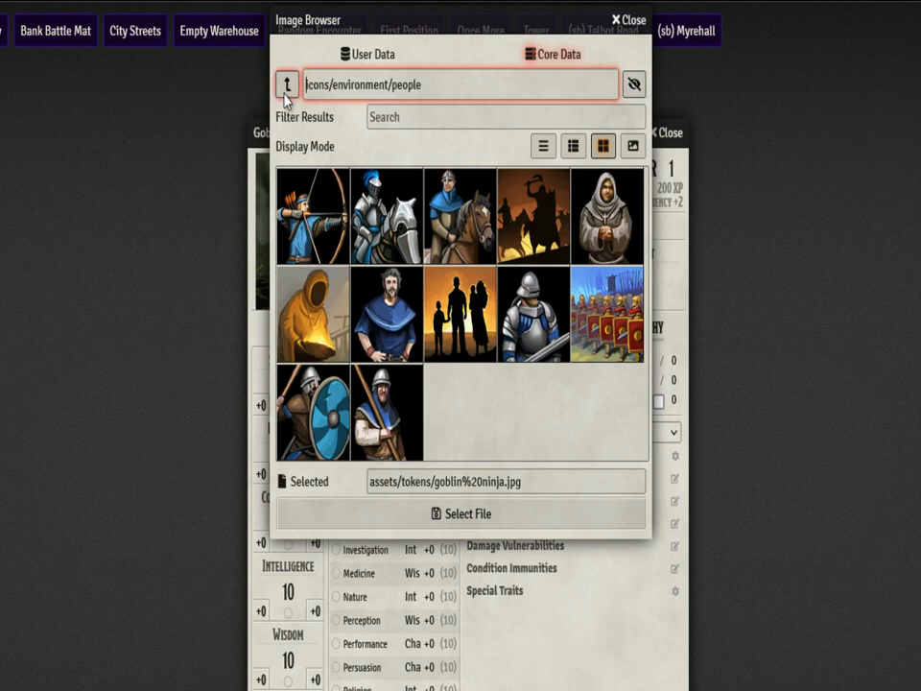
pyautogui.click(286, 85)
pyautogui.click(318, 248)
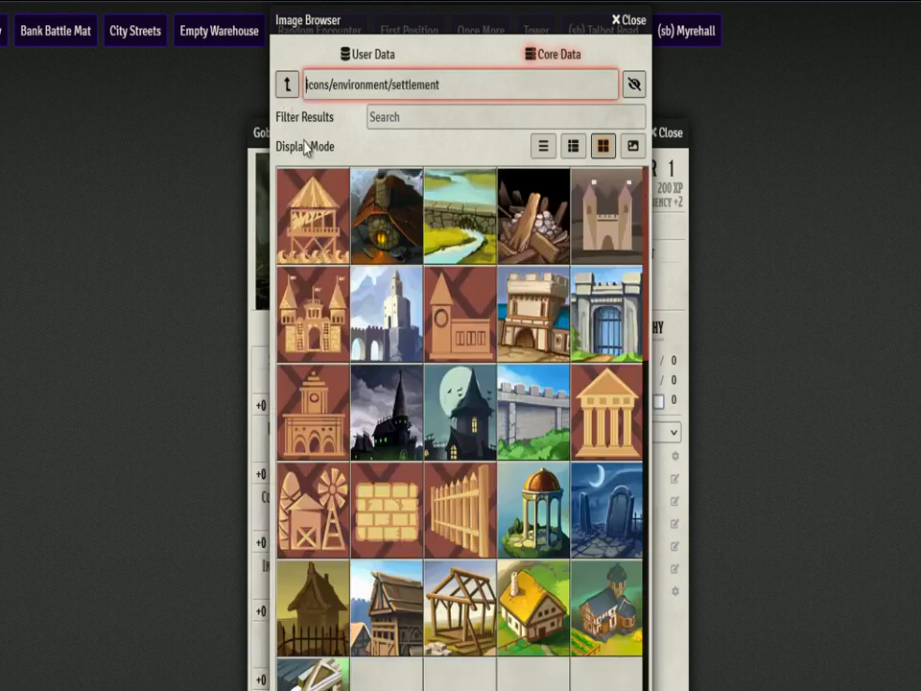
pyautogui.scroll(-10, 414, 387)
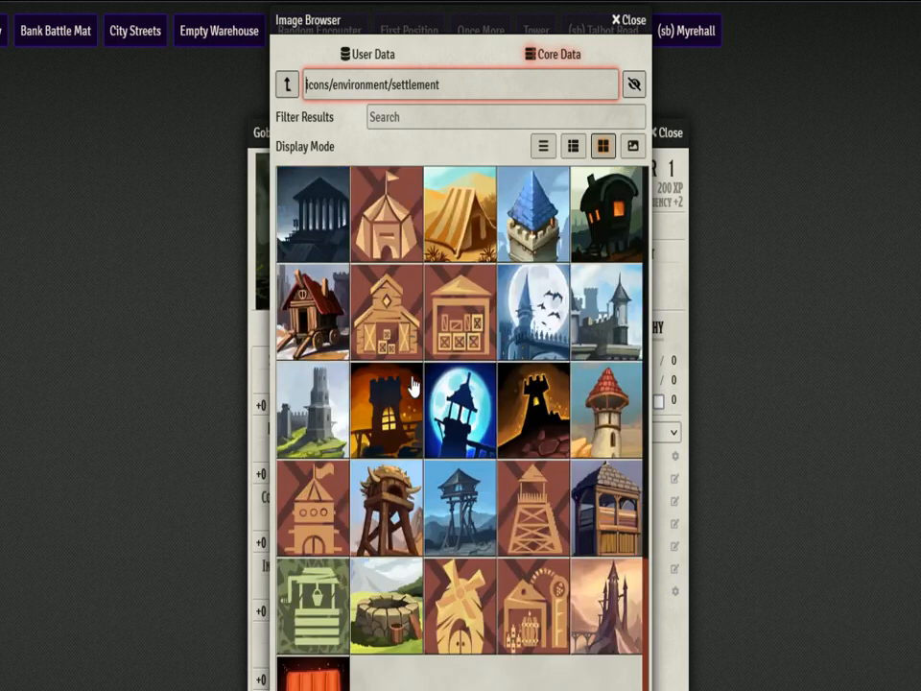
pyautogui.click(287, 85)
pyautogui.click(287, 85)
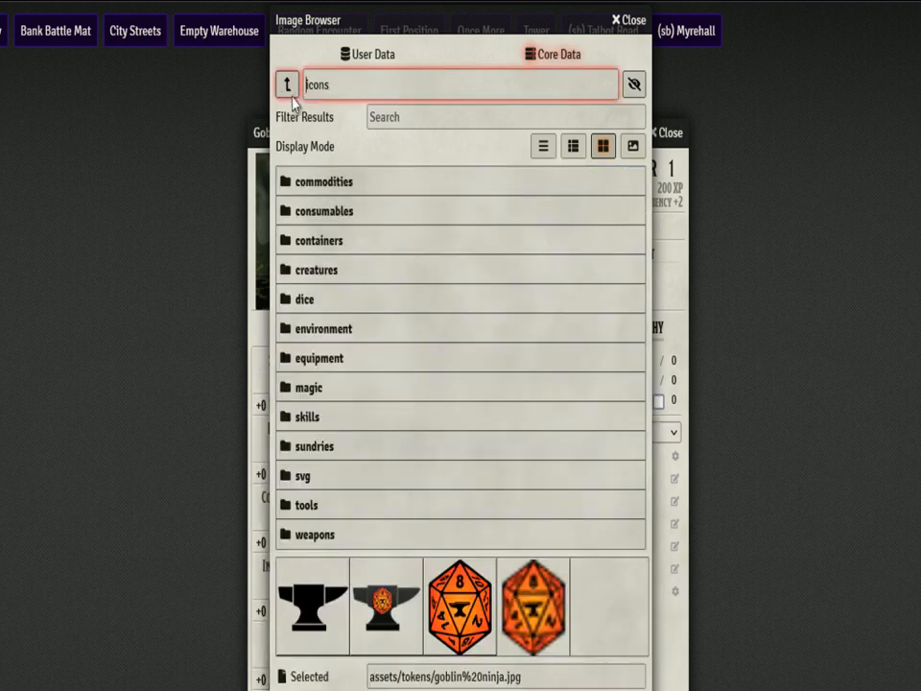
# - Examine the death images in the icons/magic folder and return to the icons folder
pyautogui.click(321, 388)
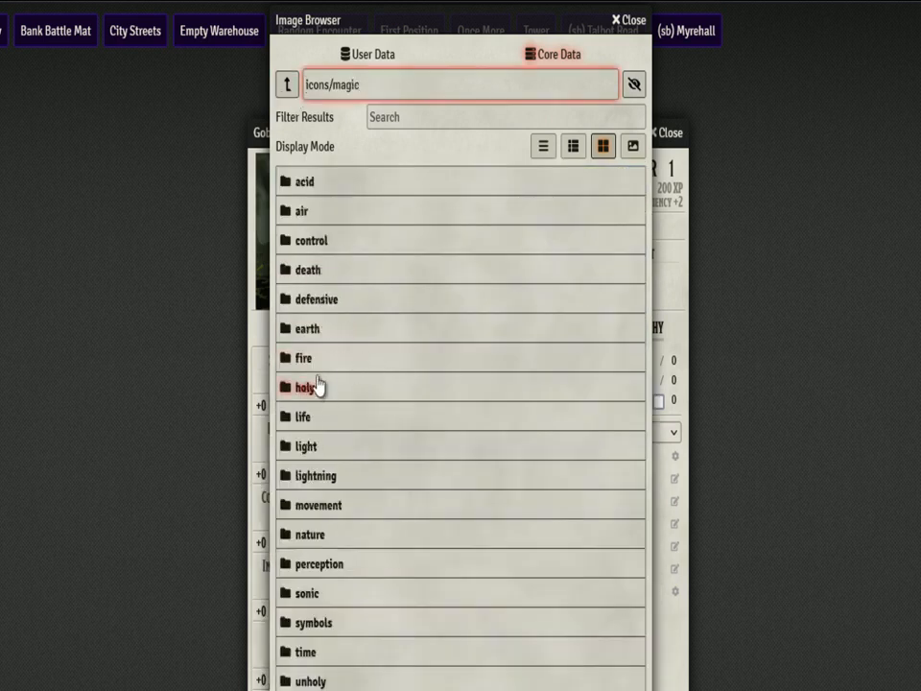
pyautogui.click(291, 277)
pyautogui.scroll(-5, 540, 392)
pyautogui.scroll(-2, 540, 391)
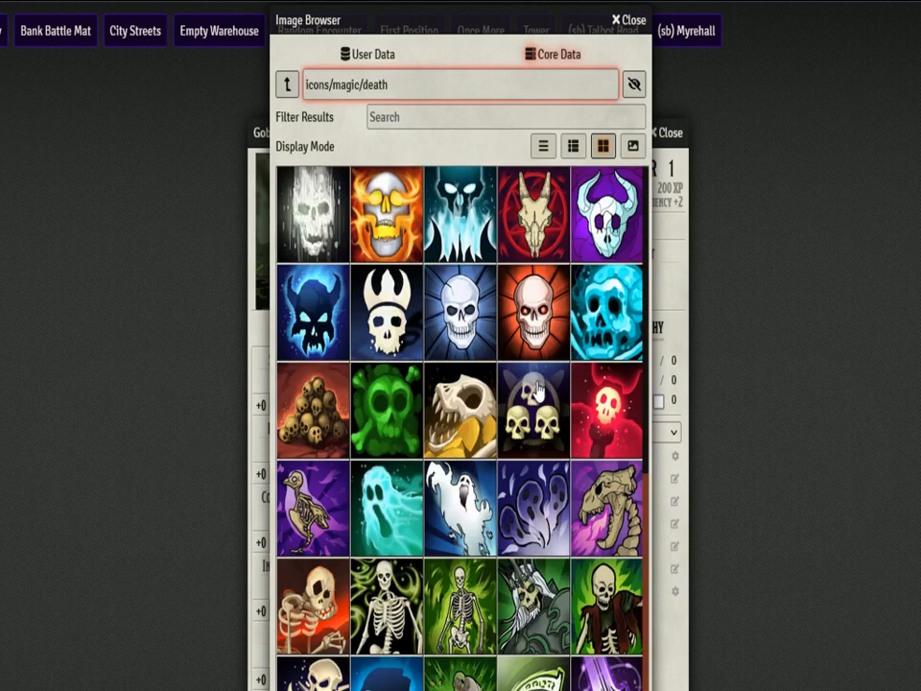
pyautogui.click(286, 87)
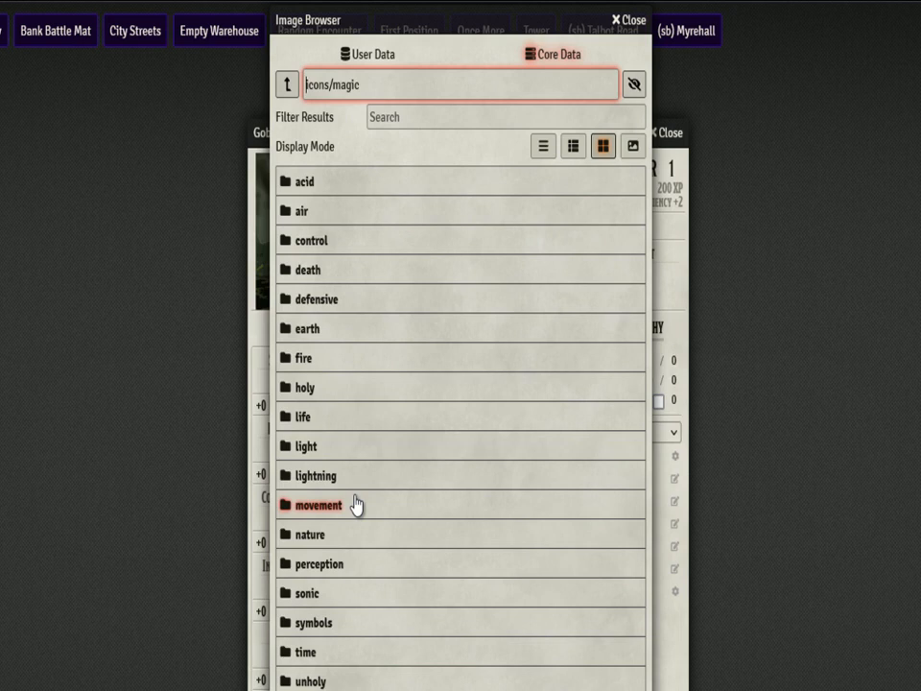
pyautogui.click(287, 84)
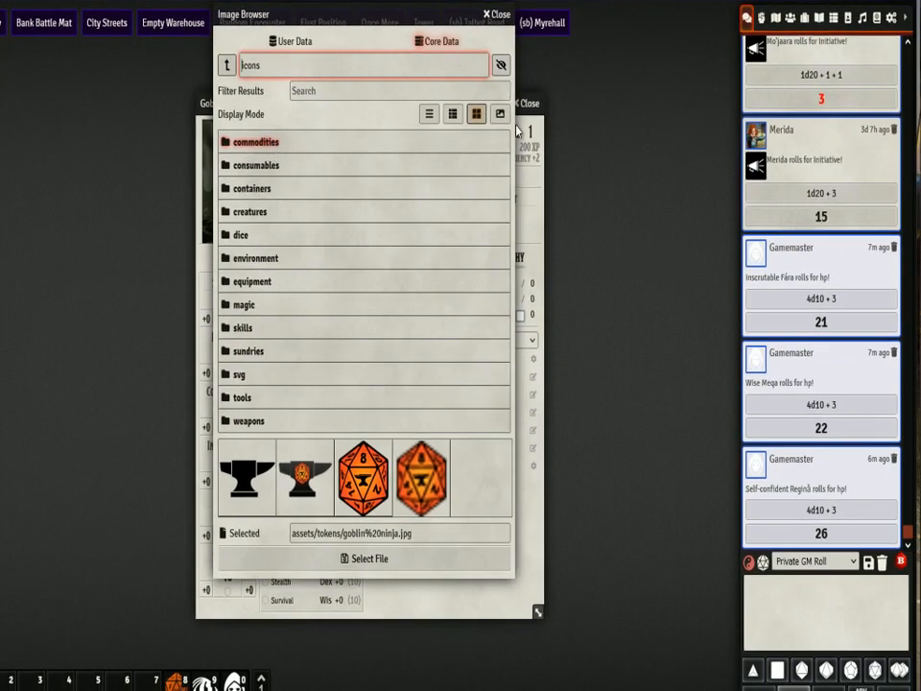
# - Open the basalisk eyeball item from the world's items and bring up the image browser for its picture
pyautogui.click(804, 16)
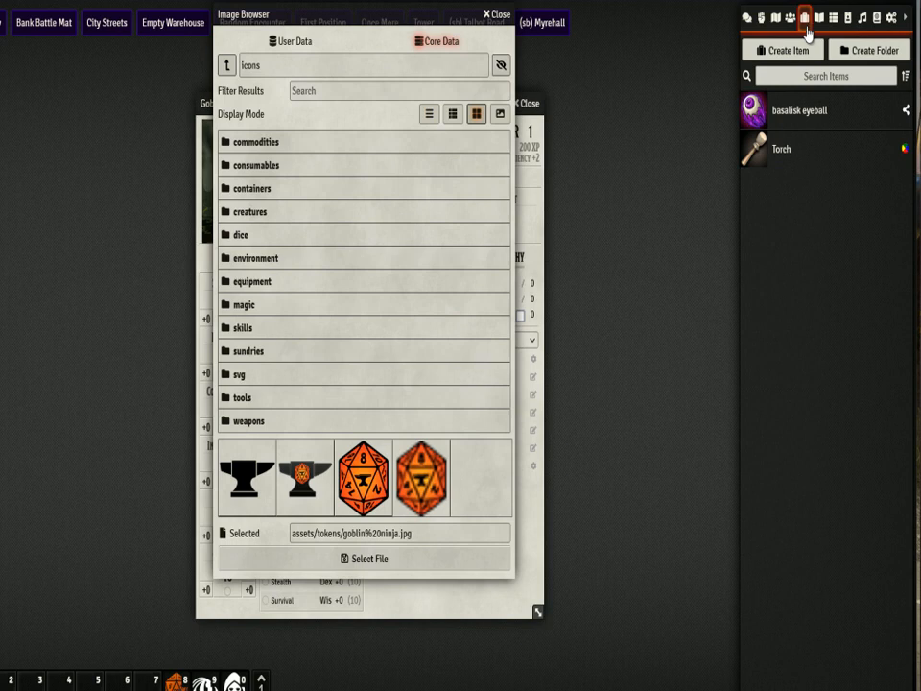
pyautogui.click(793, 119)
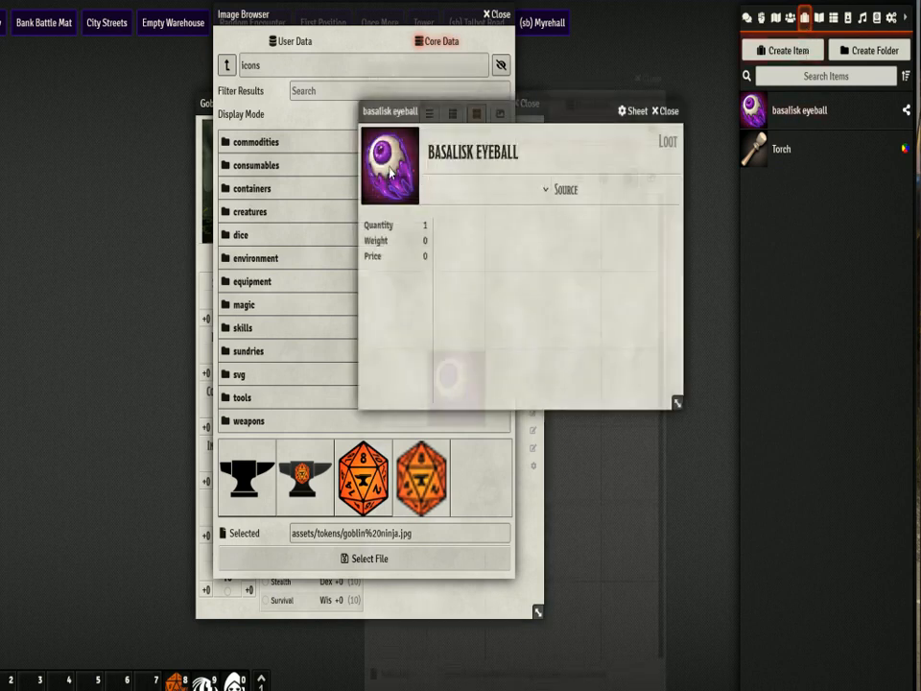
pyautogui.click(390, 173)
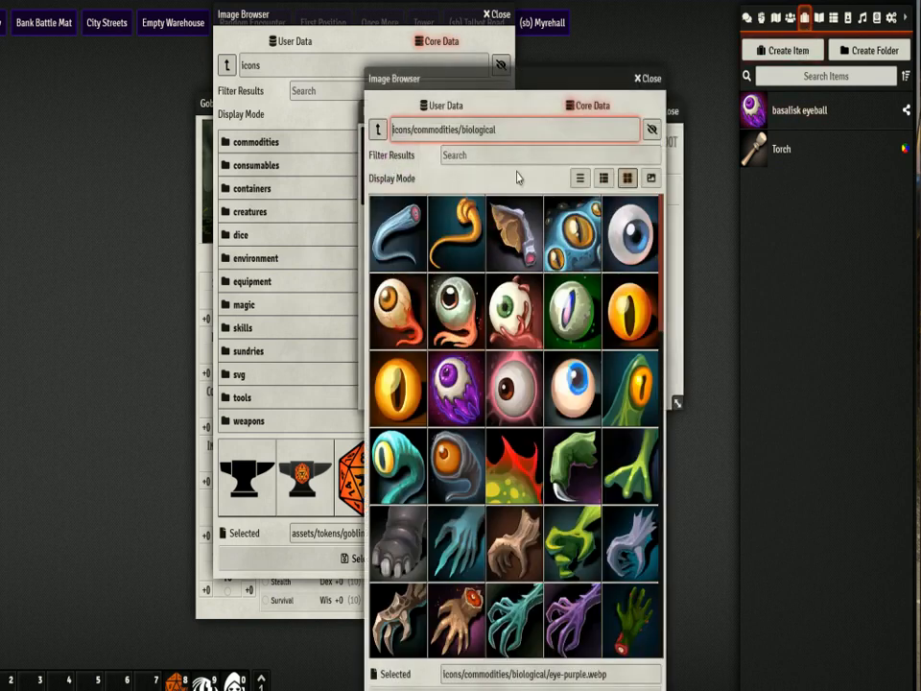
# - Trace the eyeball picture's location from the icons folder through commodities/biological, and close the basalisk eyeball item
pyautogui.click(378, 132)
pyautogui.click(378, 132)
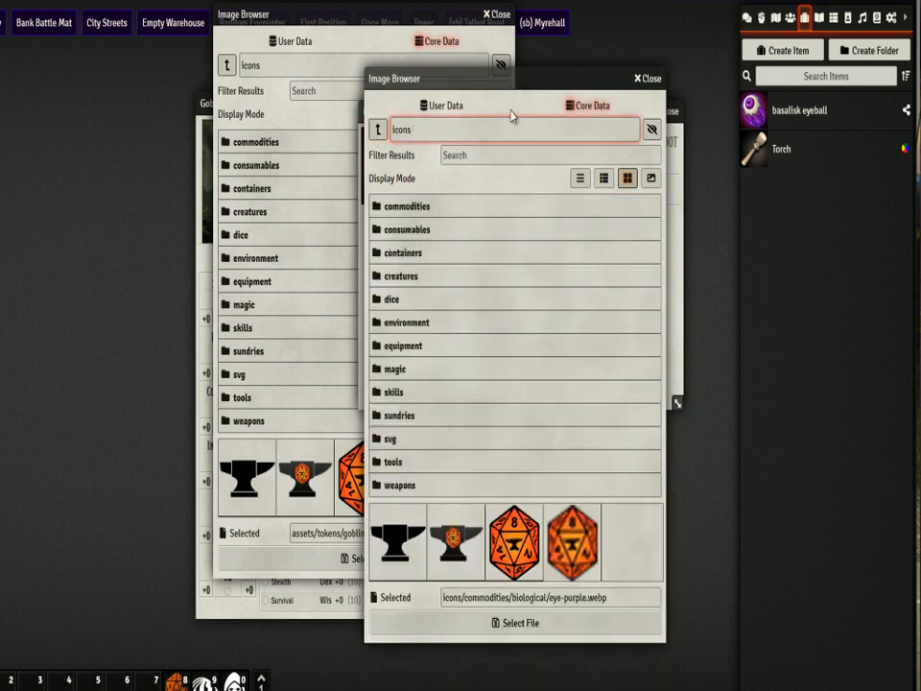
pyautogui.click(411, 206)
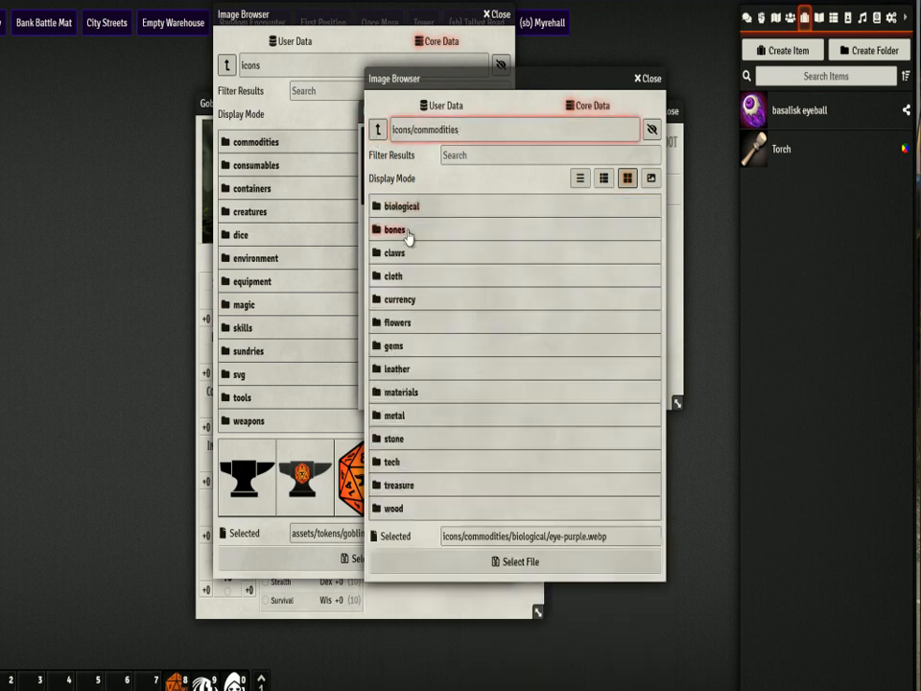
pyautogui.click(403, 207)
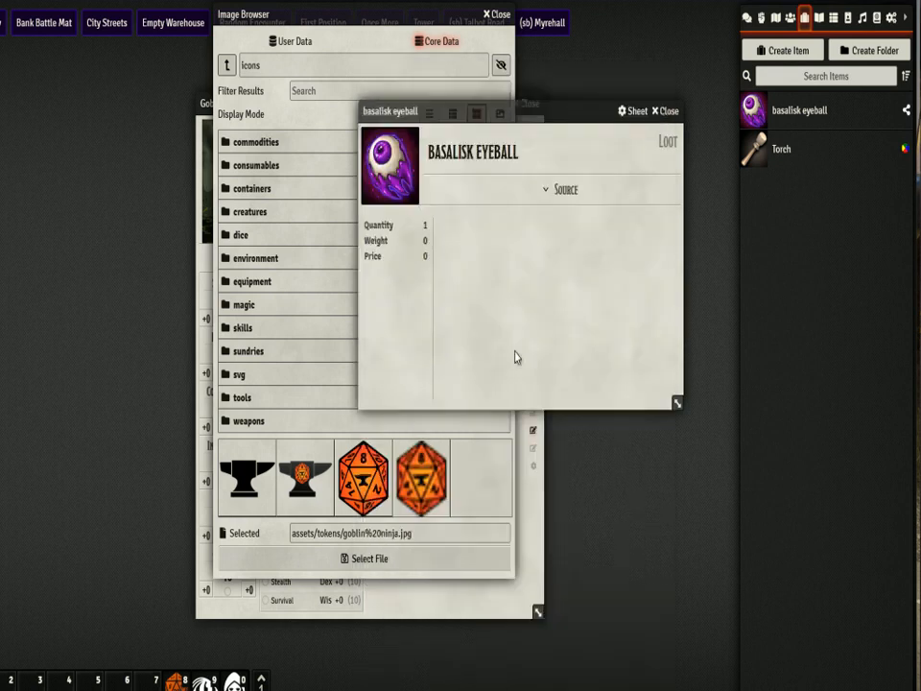
pyautogui.moveTo(511, 118); pyautogui.dragTo(577, 216)
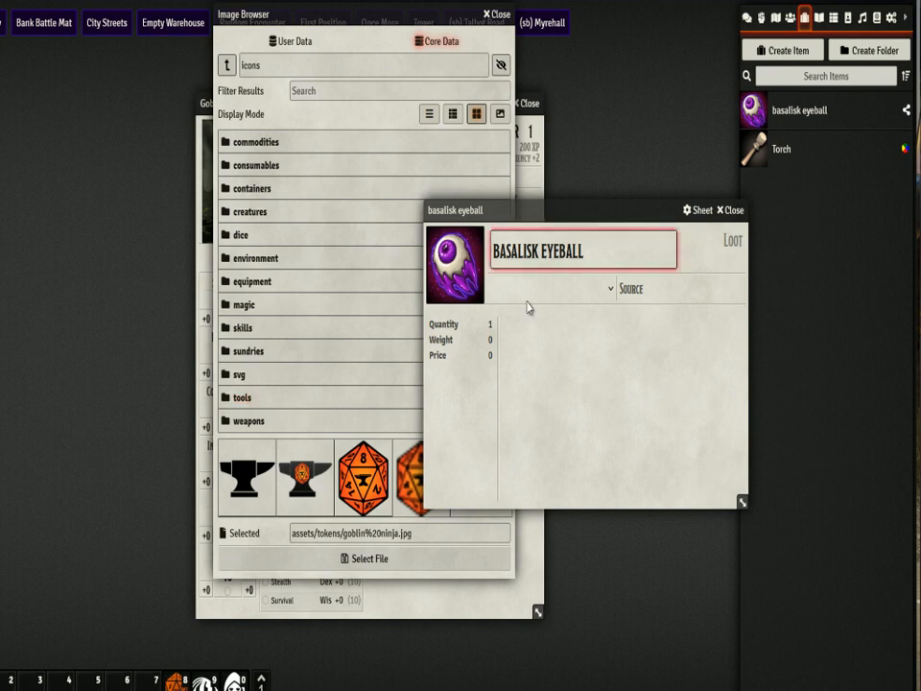
pyautogui.click(734, 211)
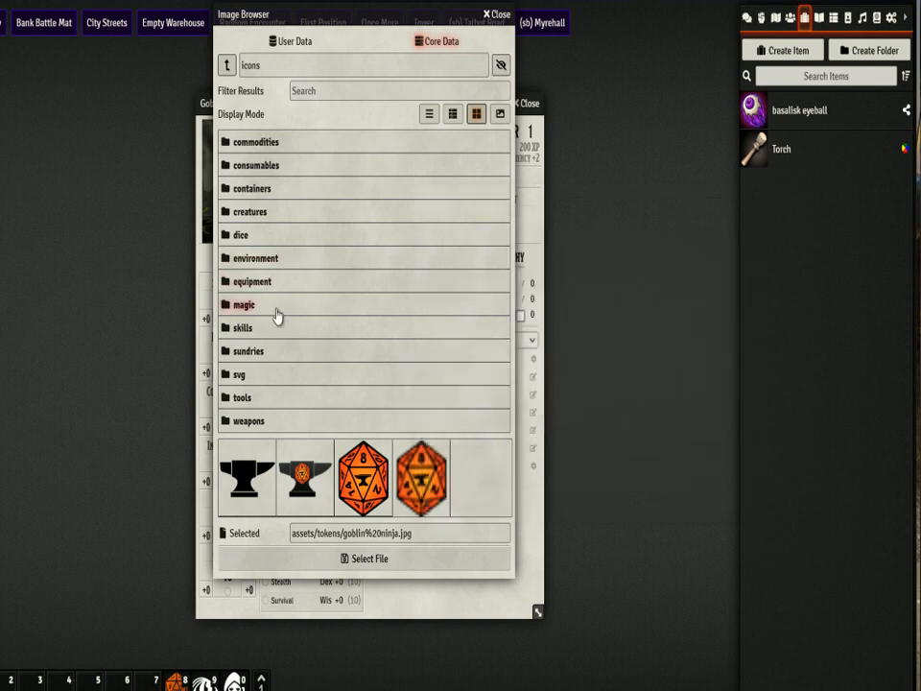
# - Examine the scrolls, gaming and lights images in the icons/sundries folder and return to the icons folder
pyautogui.click(266, 362)
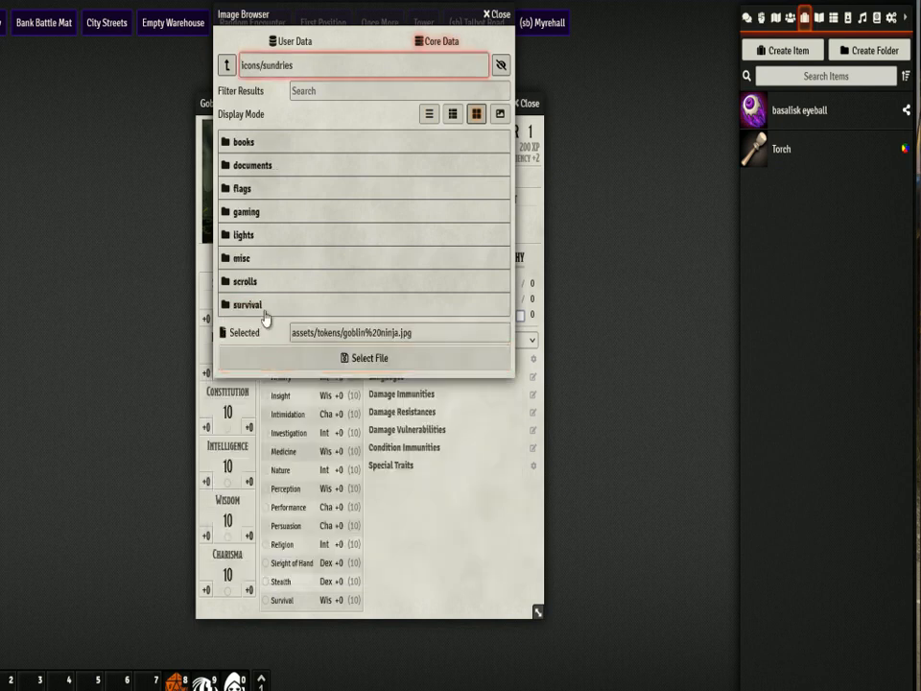
pyautogui.click(256, 294)
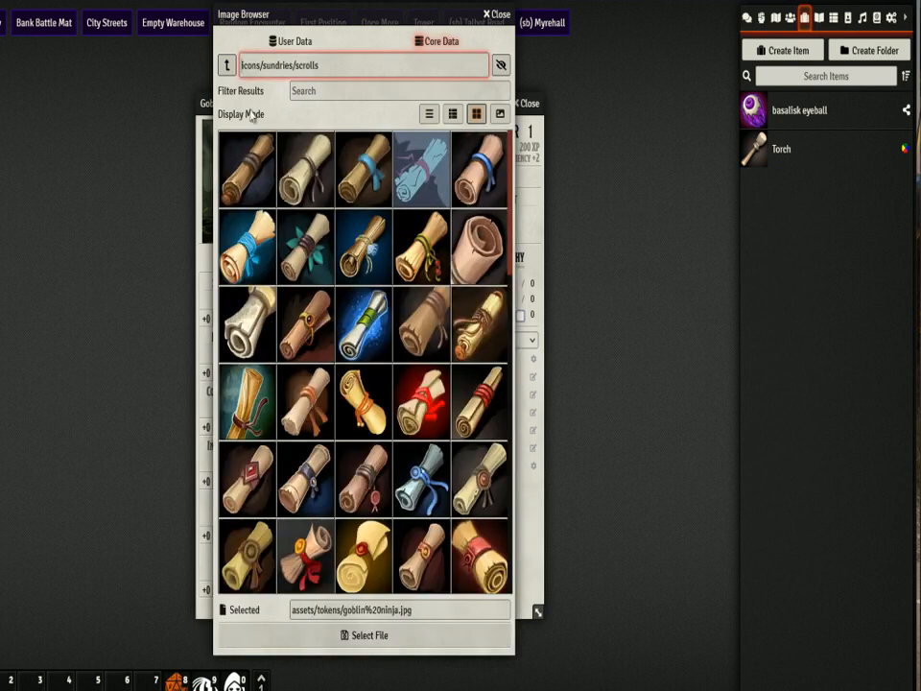
pyautogui.click(227, 65)
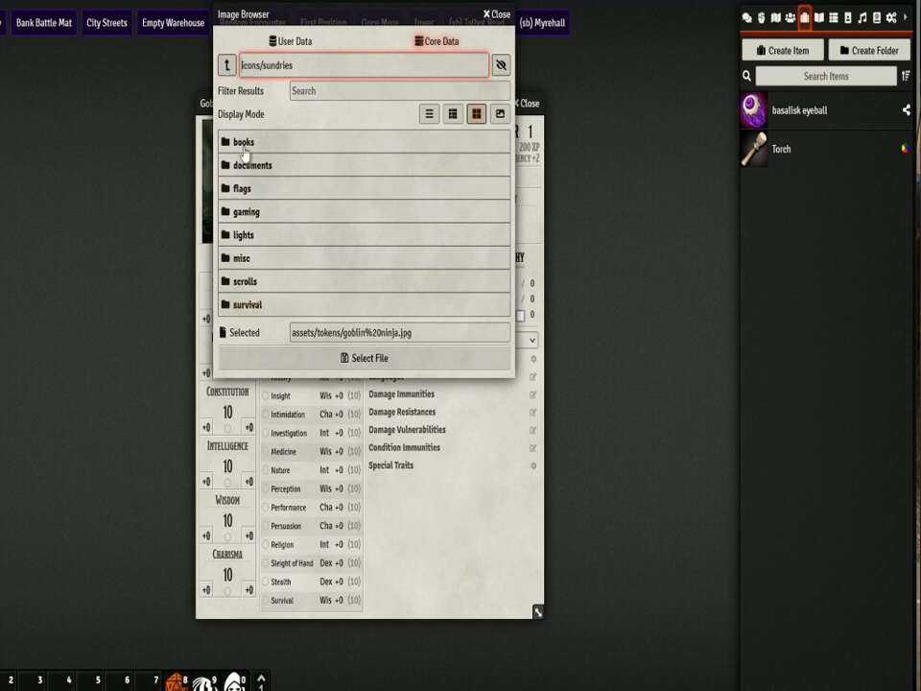
pyautogui.click(244, 211)
pyautogui.click(227, 64)
pyautogui.click(251, 235)
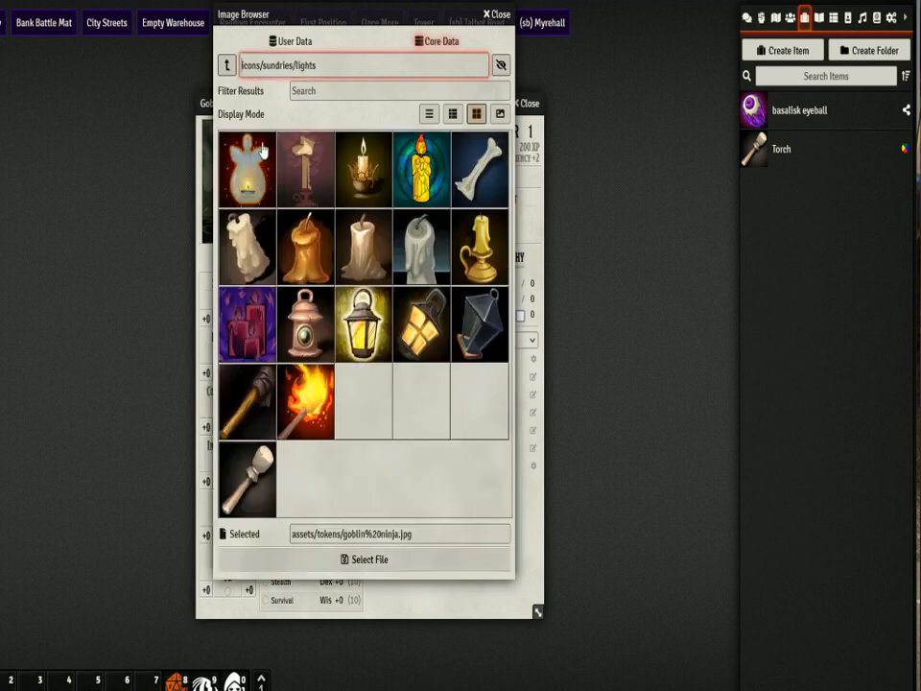
pyautogui.click(228, 65)
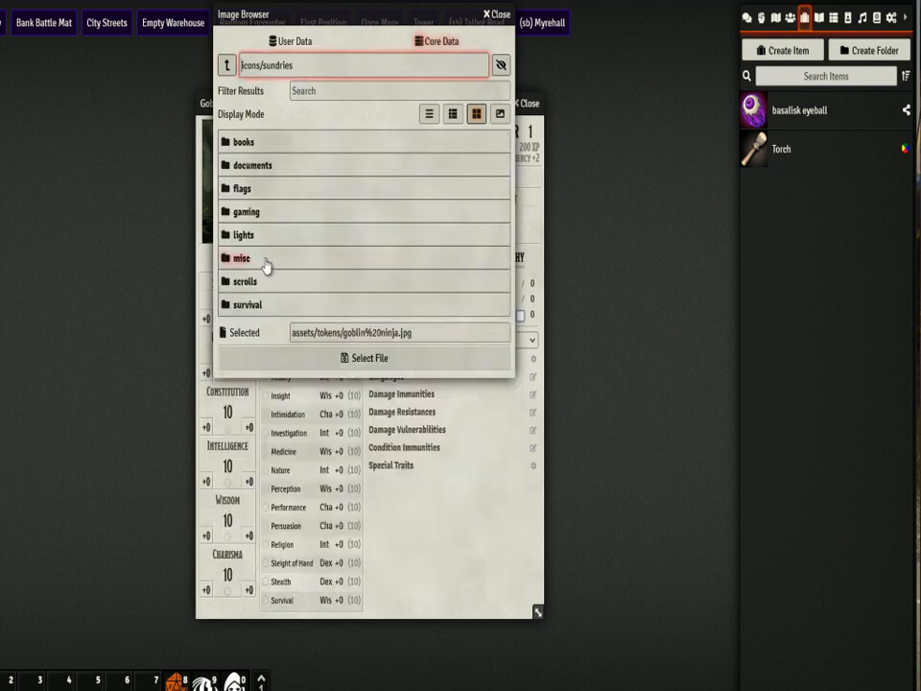
pyautogui.click(227, 65)
# - Examine the kitchenware images in the icons/containers folder and return to the icons folder
pyautogui.click(247, 190)
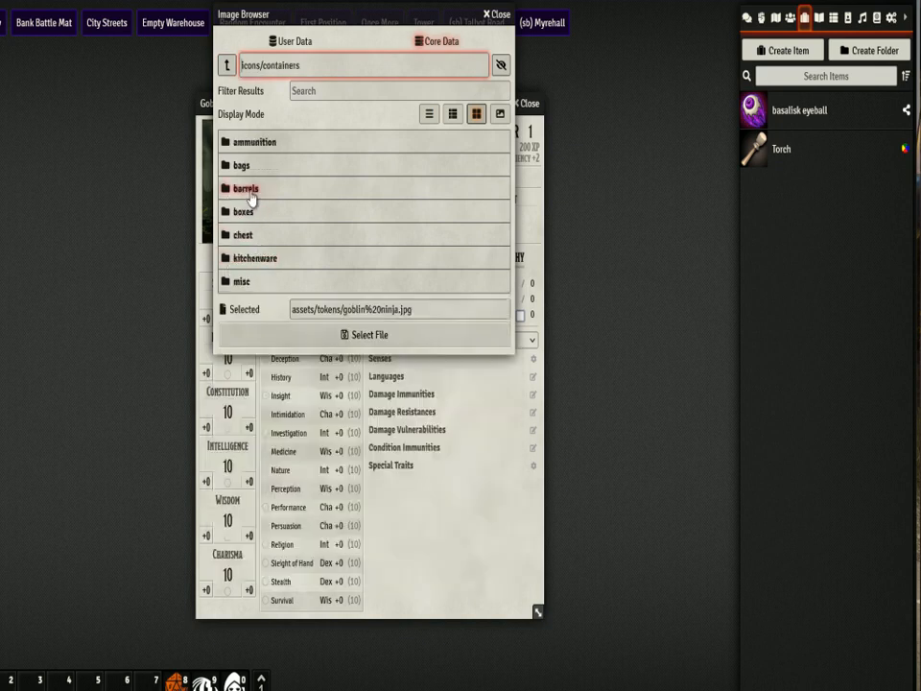
pyautogui.click(255, 258)
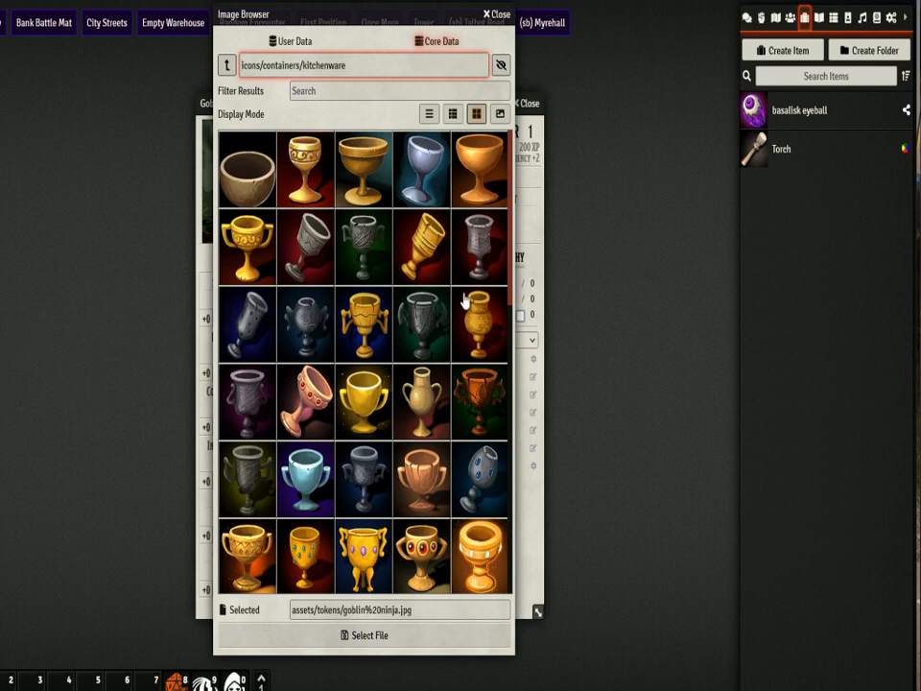
pyautogui.scroll(-4, 362, 413)
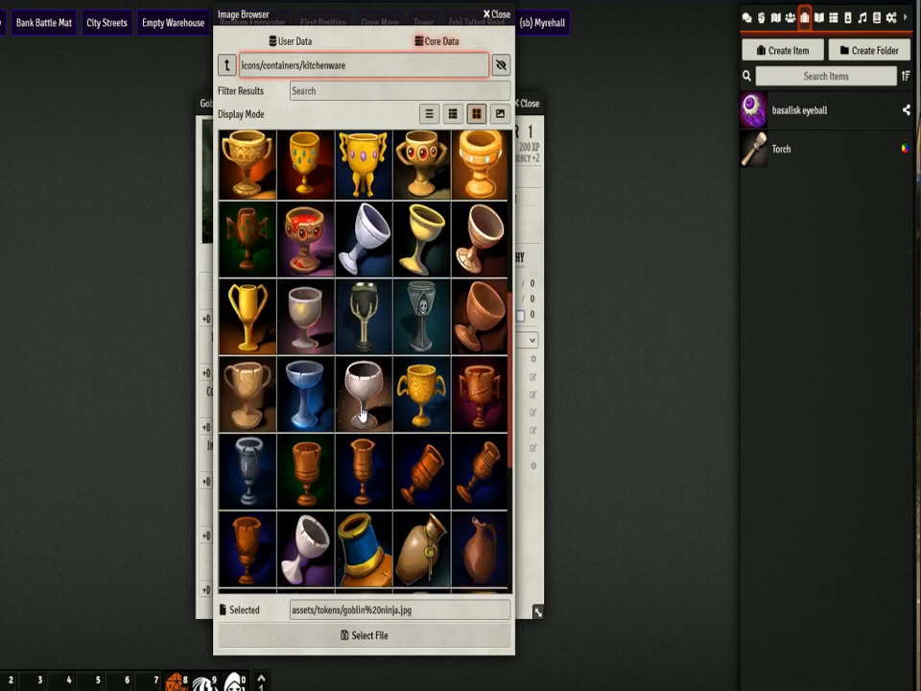
pyautogui.scroll(-4, 363, 413)
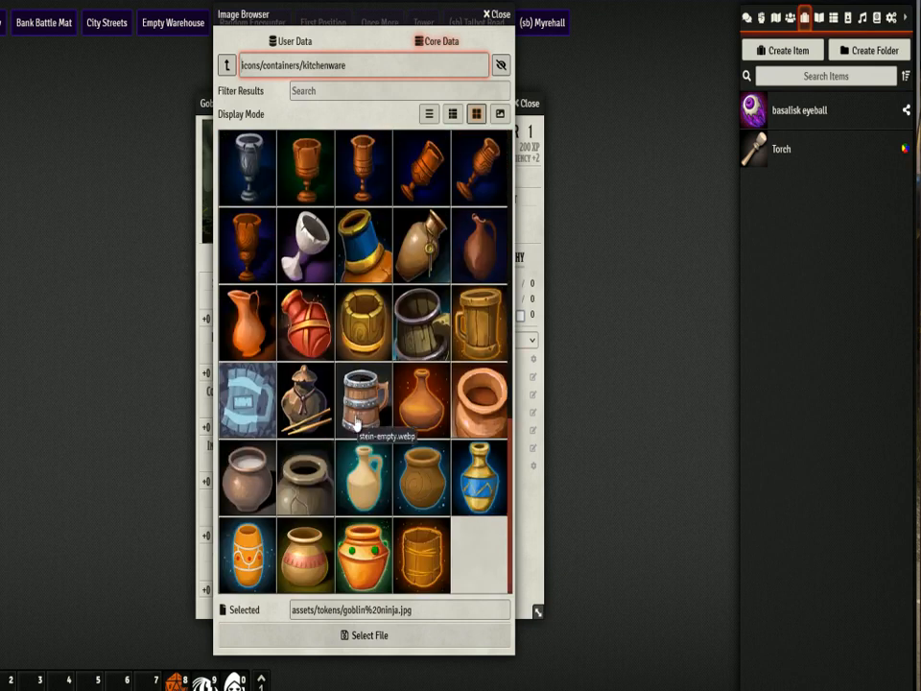
pyautogui.scroll(8, 355, 422)
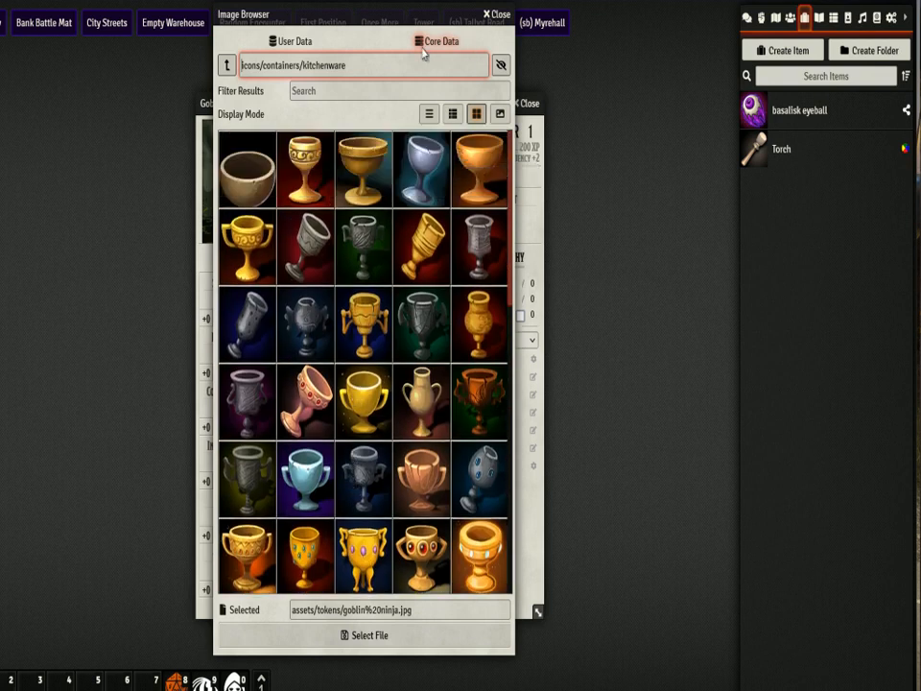
pyautogui.click(227, 64)
pyautogui.click(227, 64)
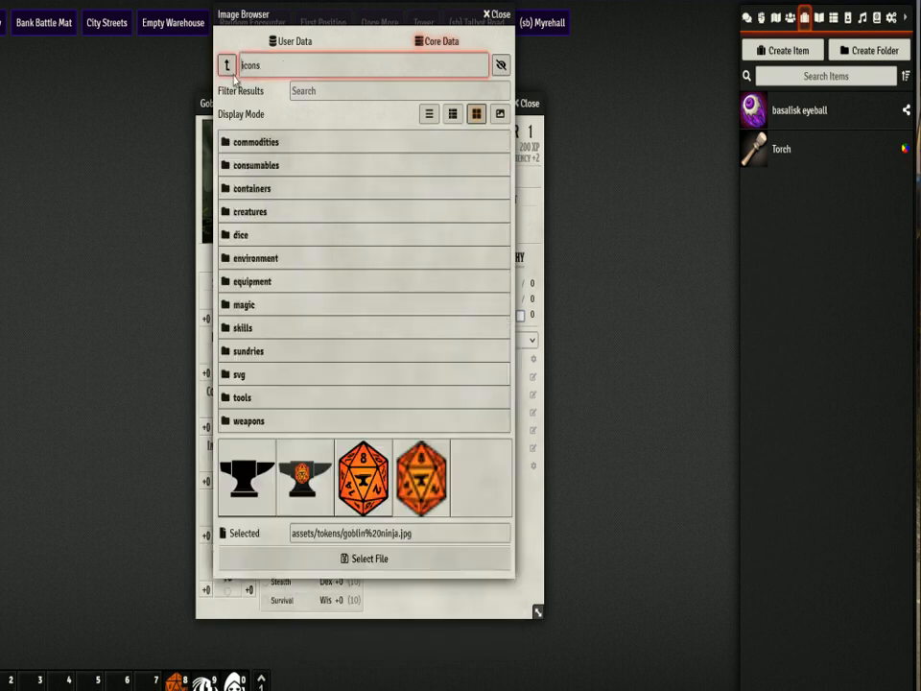
# - Examine the magical, slimes and reptiles images in the icons/creatures folder
pyautogui.click(270, 211)
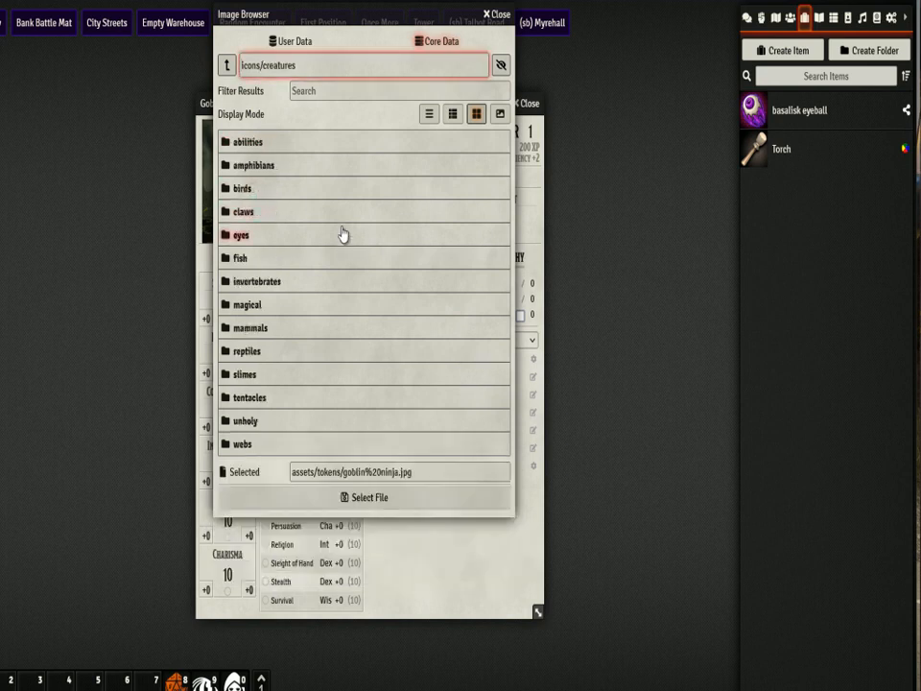
pyautogui.click(271, 314)
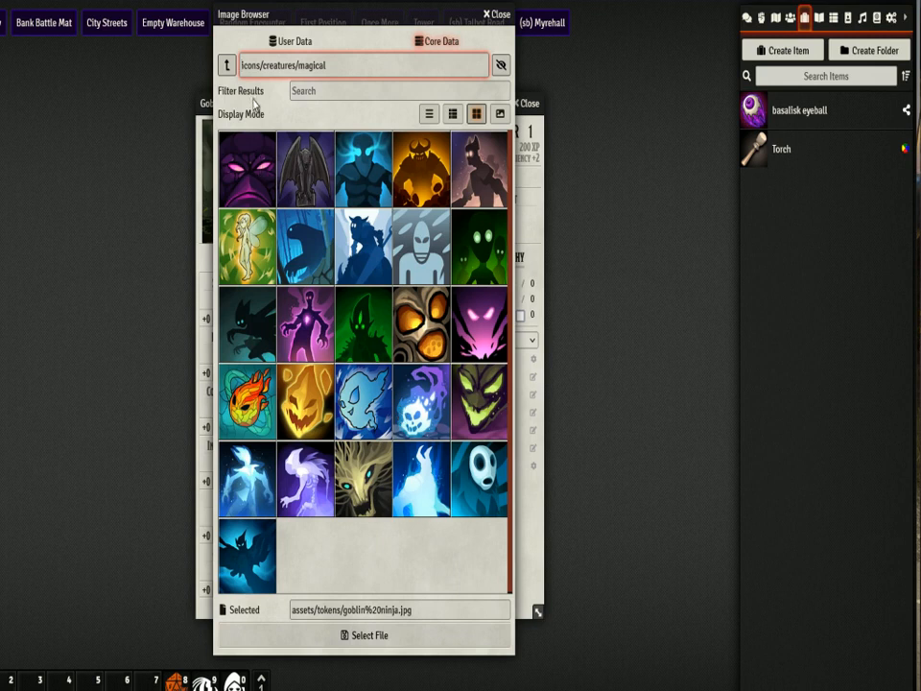
pyautogui.click(227, 64)
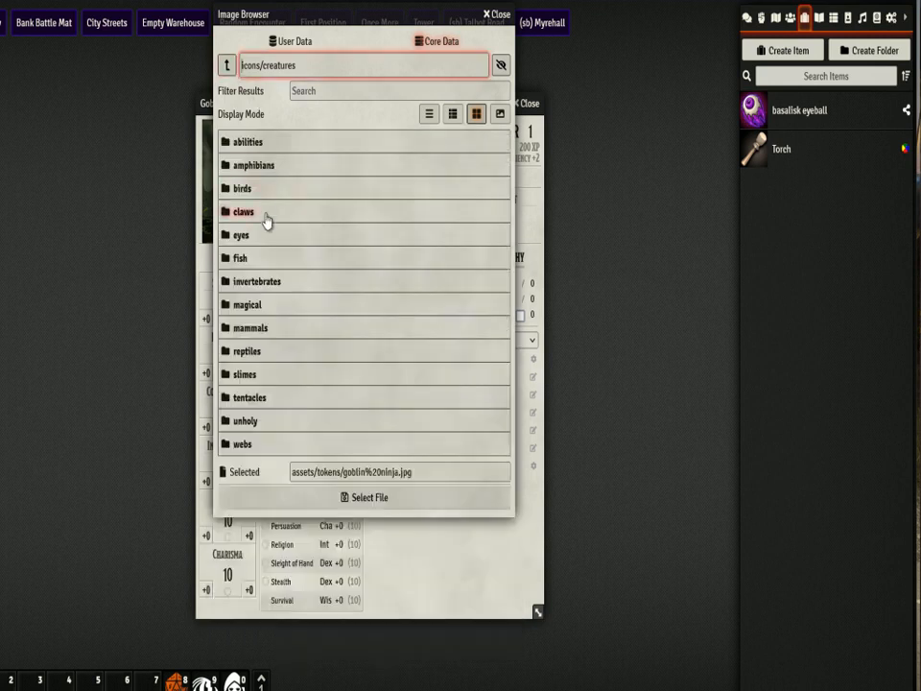
pyautogui.click(246, 374)
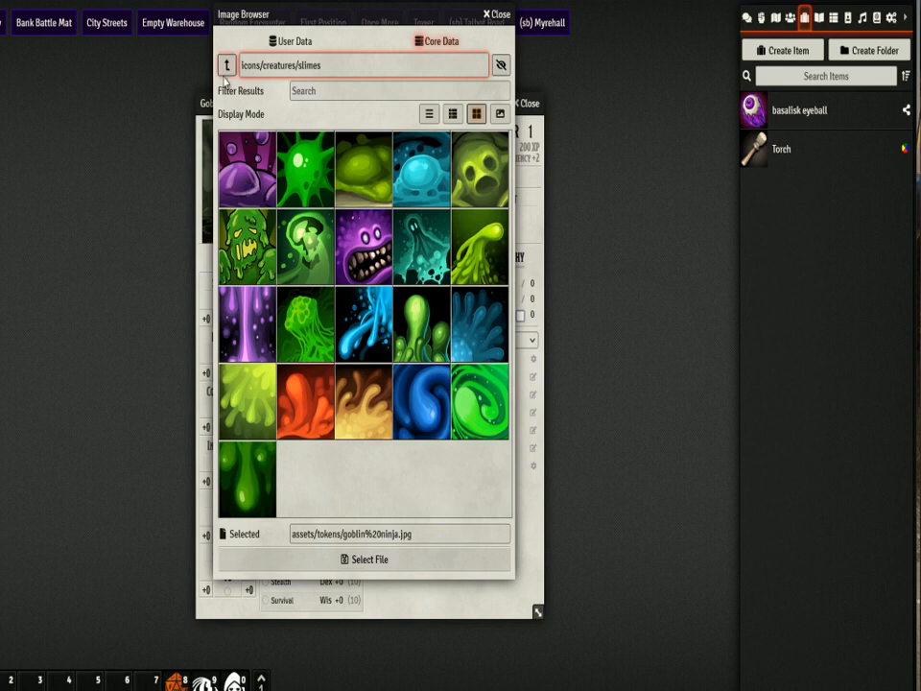
pyautogui.click(226, 64)
pyautogui.click(258, 352)
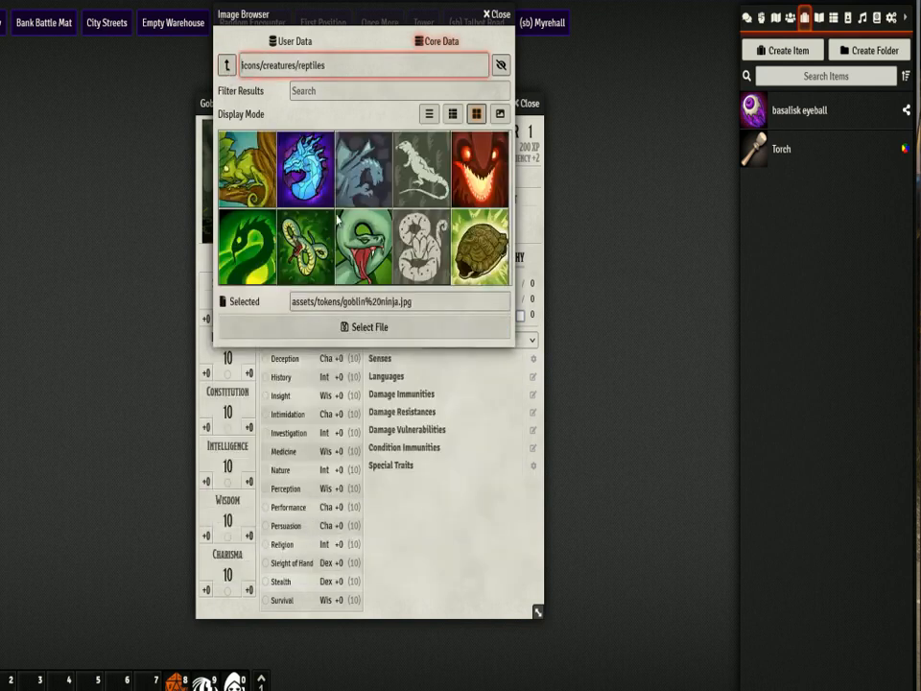
# - Choose the image demon-winged-cyclops-drooling.webp from the icons/creatures/unholy folder
pyautogui.click(227, 64)
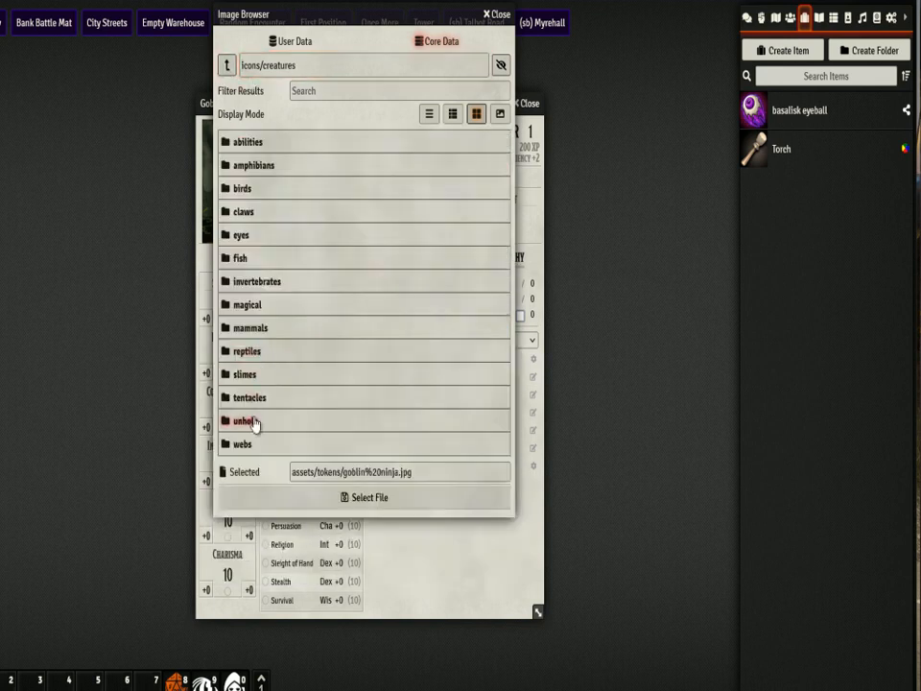
pyautogui.click(255, 423)
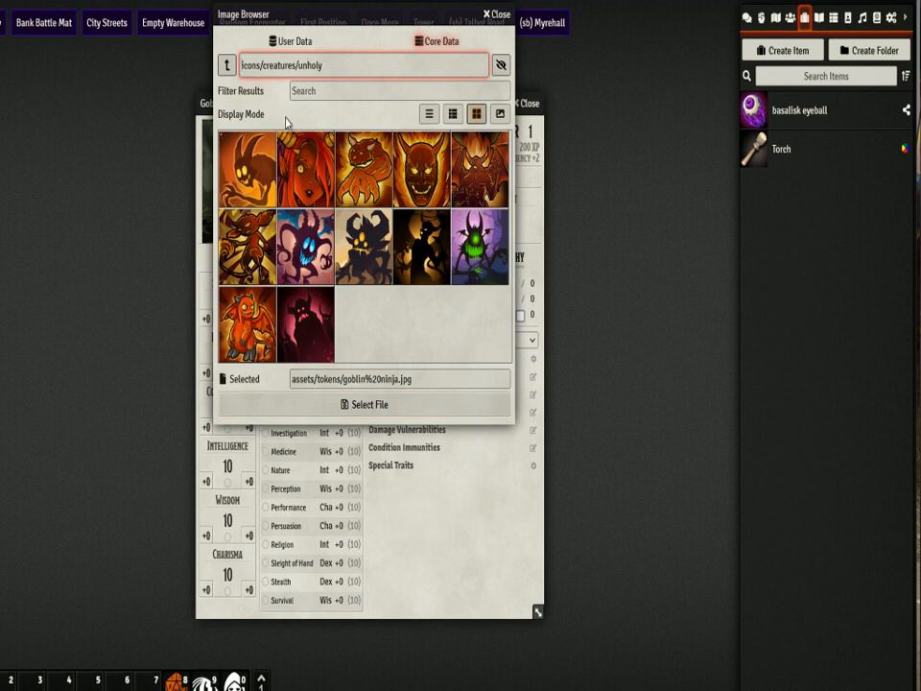
pyautogui.click(479, 252)
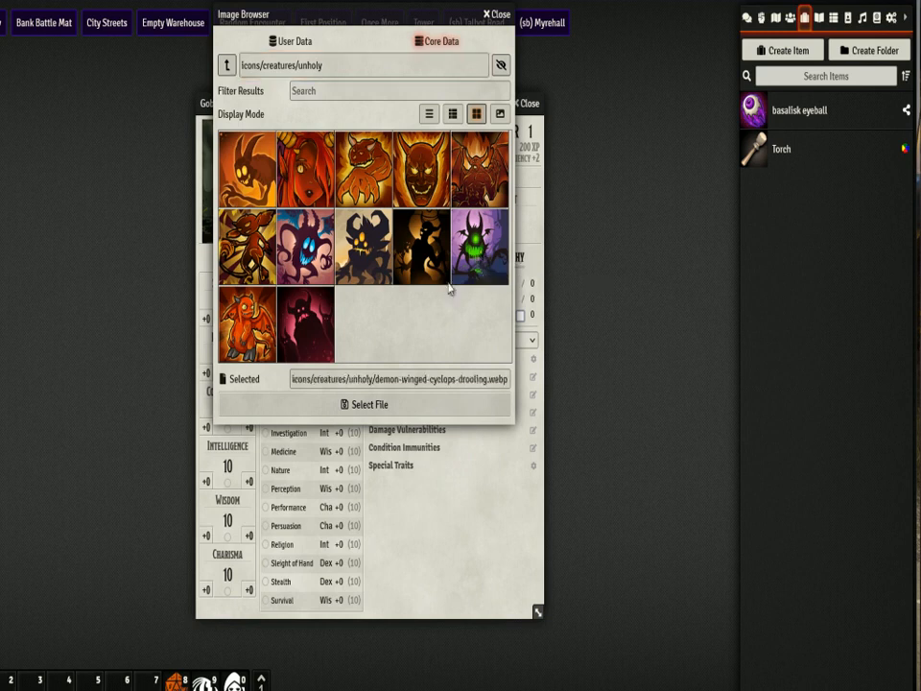
# - Apply the selected demon-winged-cyclops-drooling.webp image as the Goblin ninja's portrait
pyautogui.click(369, 404)
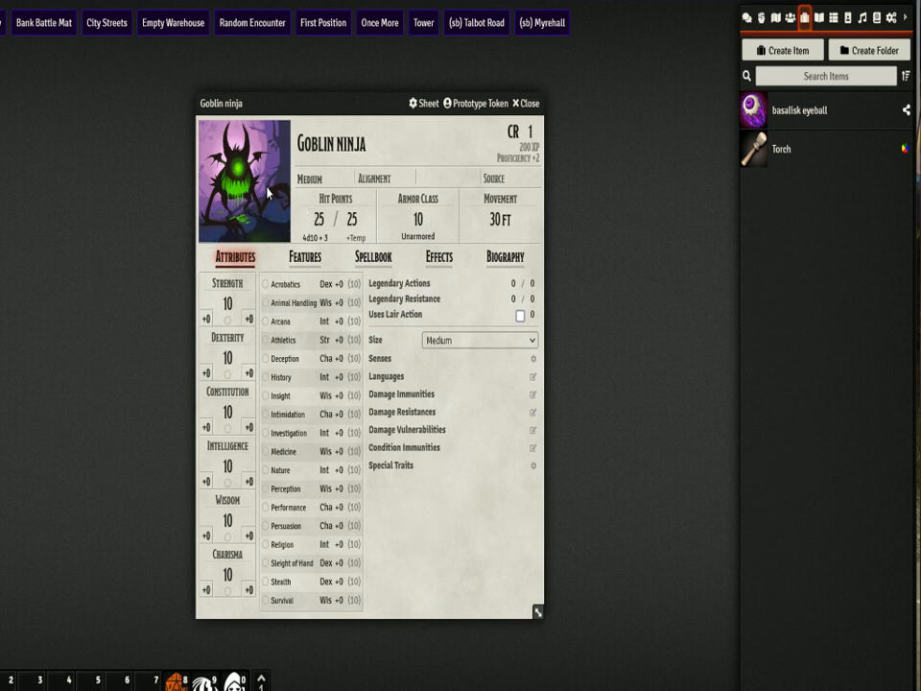
# - Reopen the Goblin ninja's portrait image browser, examine the subfolders of icons/weapons and return to the icons folder
pyautogui.click(268, 192)
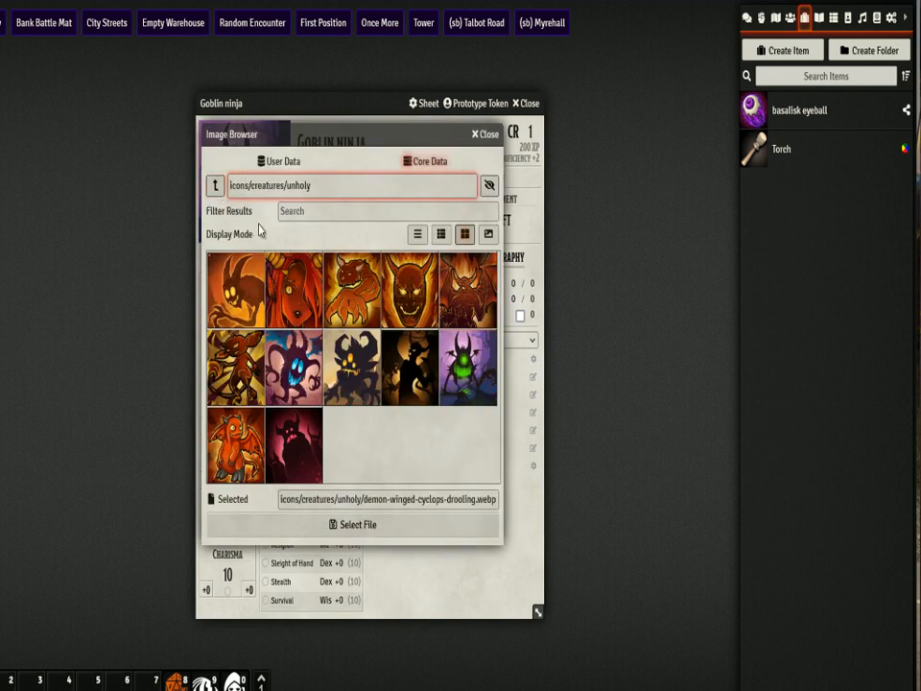
pyautogui.click(215, 187)
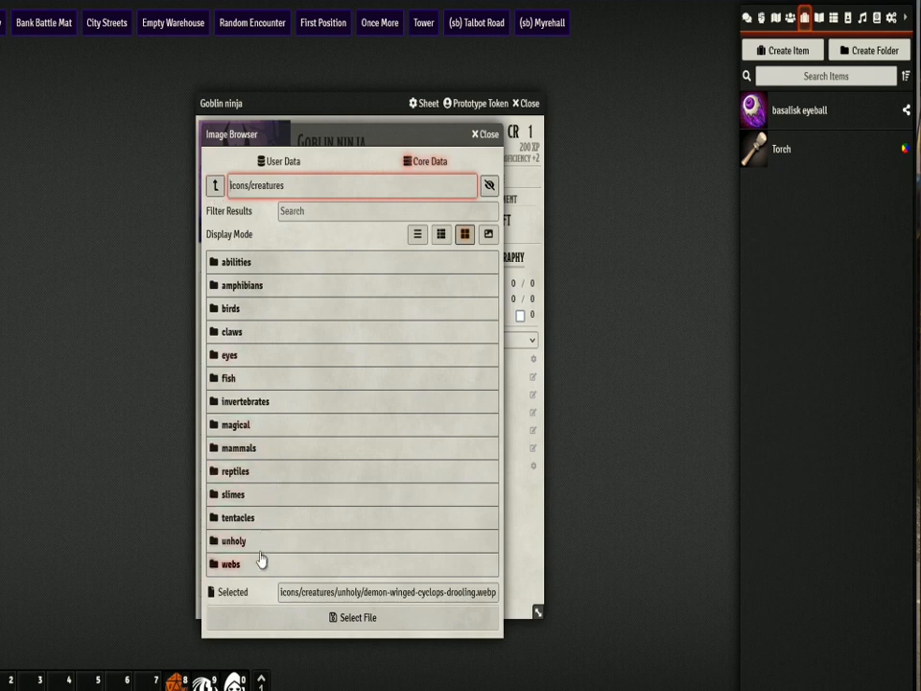
pyautogui.click(213, 185)
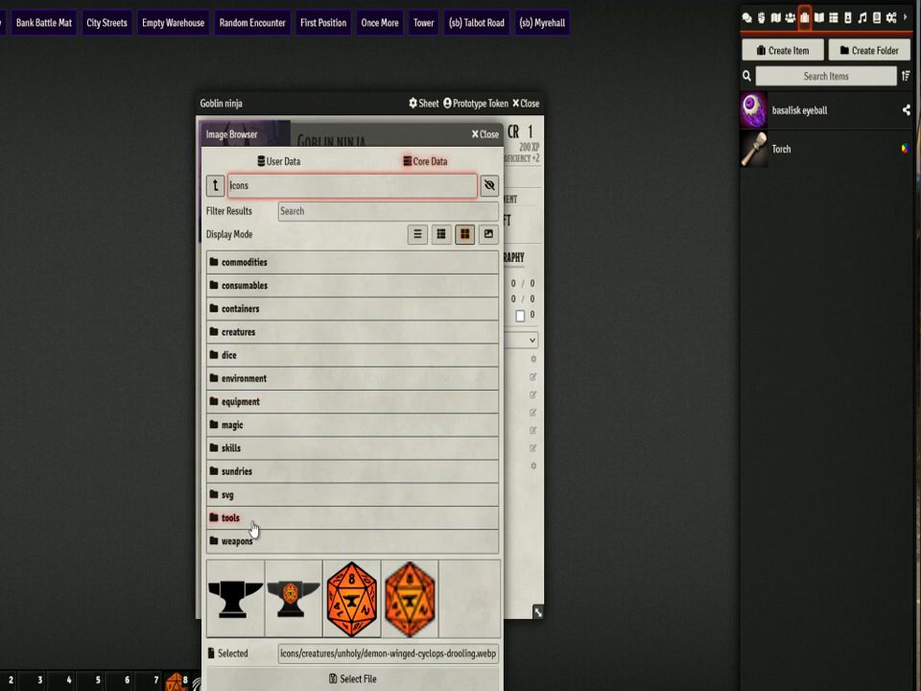
pyautogui.click(238, 541)
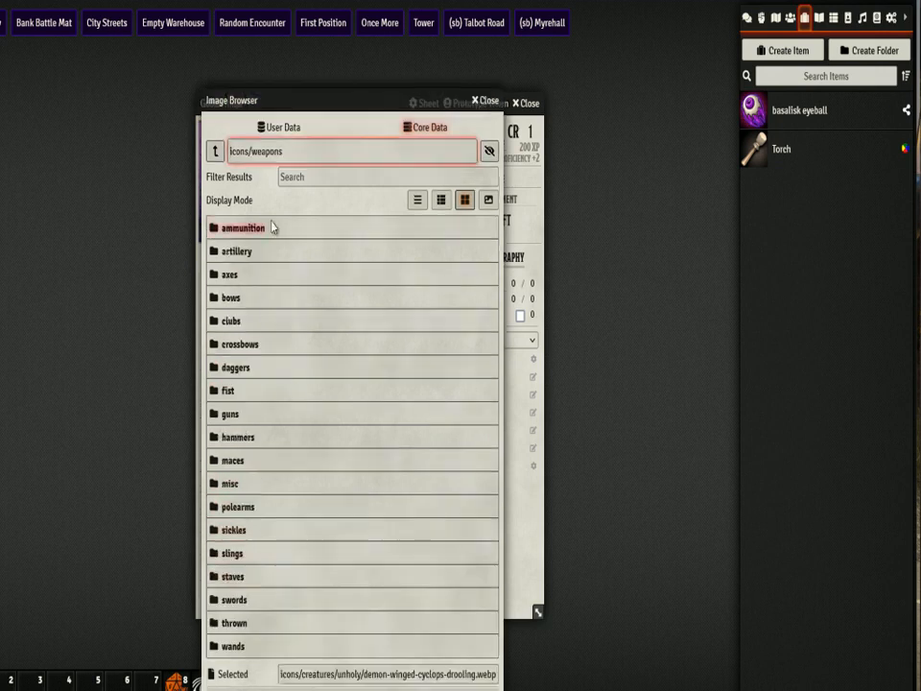
pyautogui.click(215, 151)
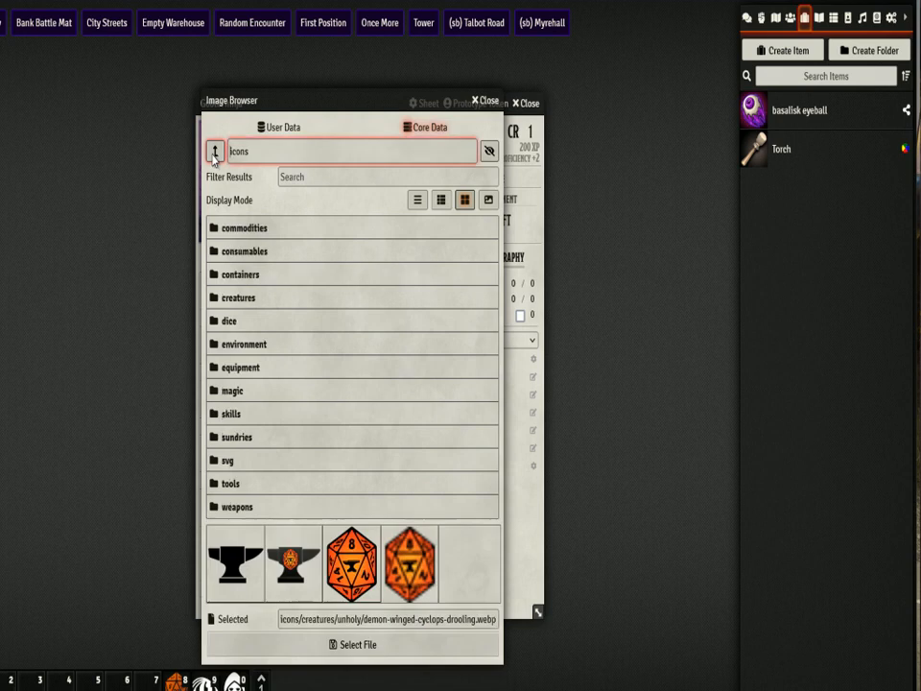
# - Examine the mammals images in the icons/creatures folder and close the image browser without choosing another portrait
pyautogui.click(240, 298)
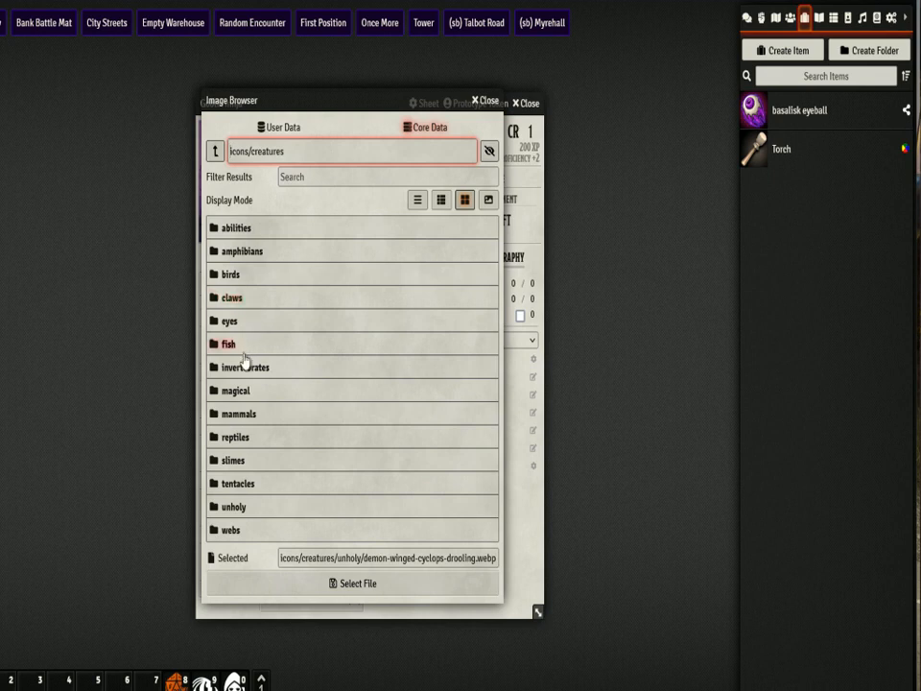
pyautogui.click(229, 413)
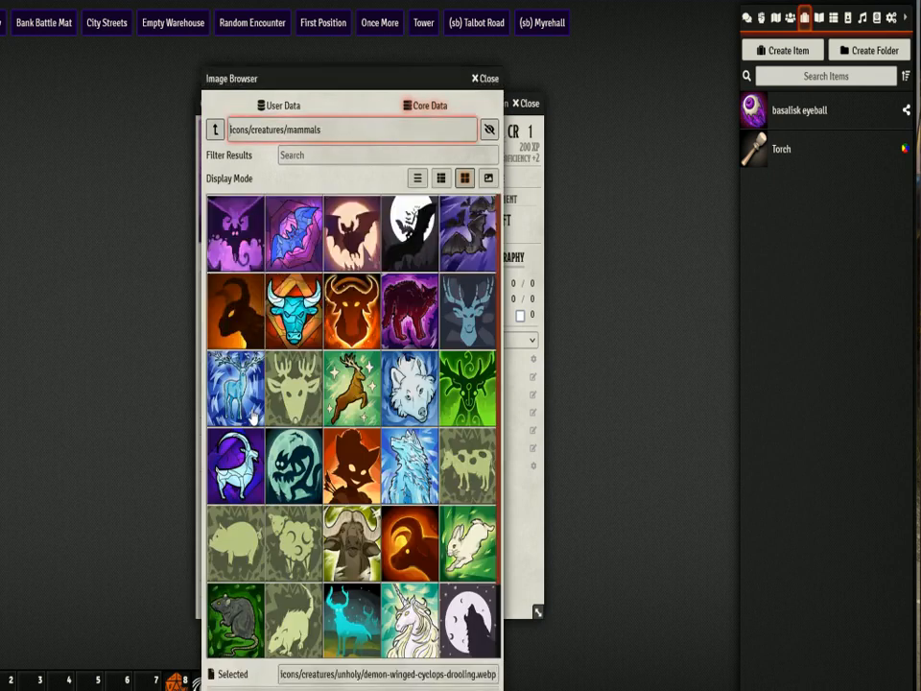
pyautogui.scroll(-1, 252, 414)
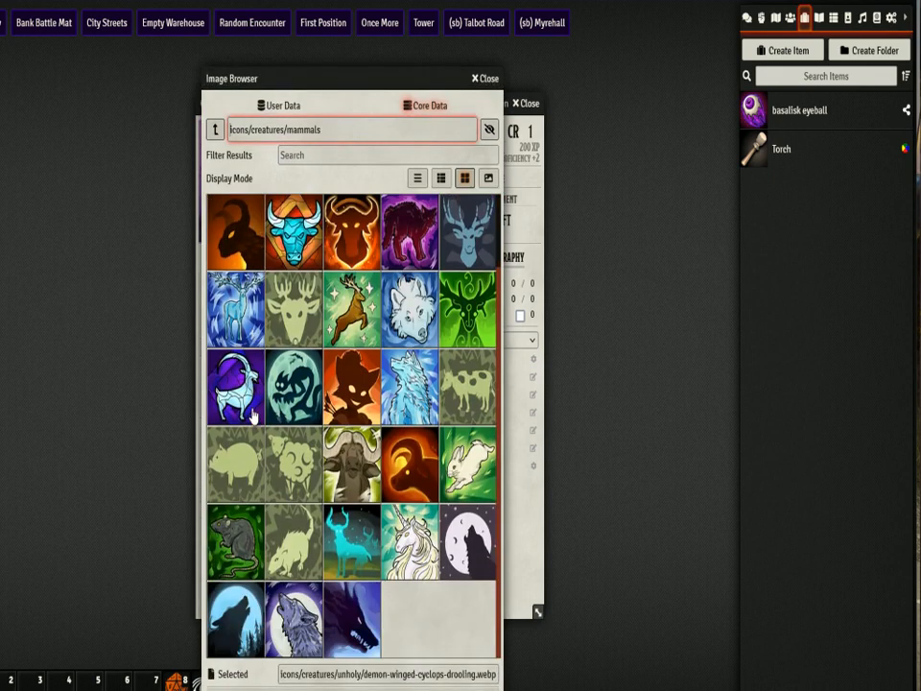
pyautogui.click(215, 128)
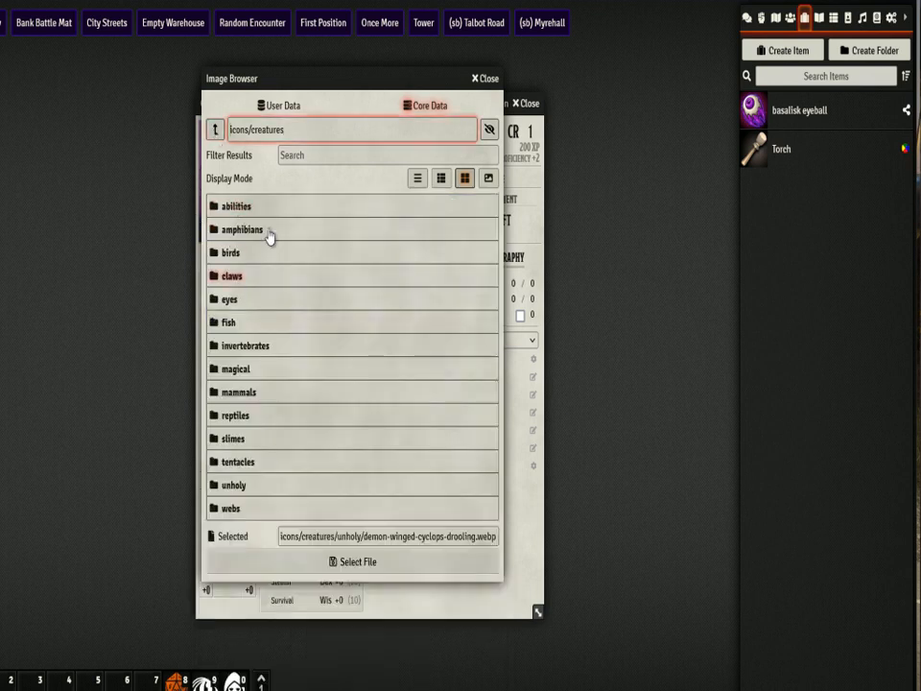
pyautogui.click(487, 78)
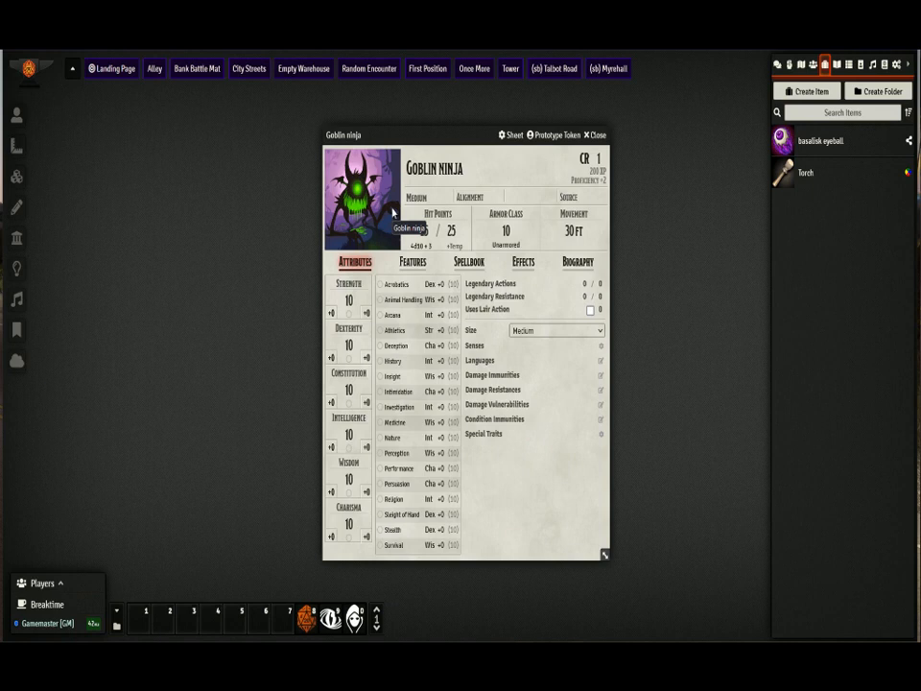
# - Upload Baril.jpg from the Tokens and Portraits folder into the User Data assets folder through the portrait's image browser
pyautogui.click(393, 212)
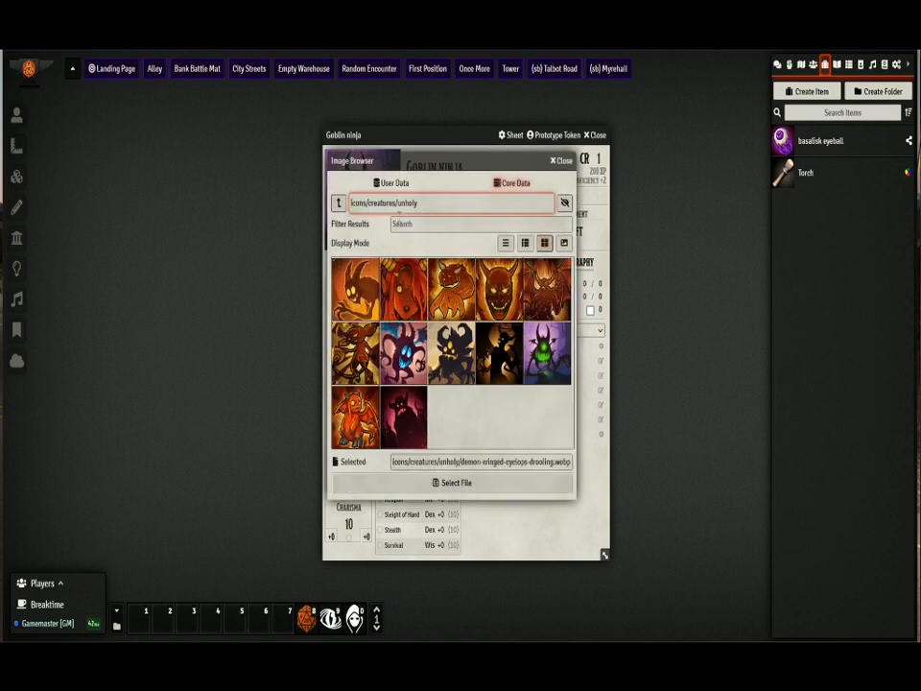
pyautogui.click(389, 183)
pyautogui.click(354, 266)
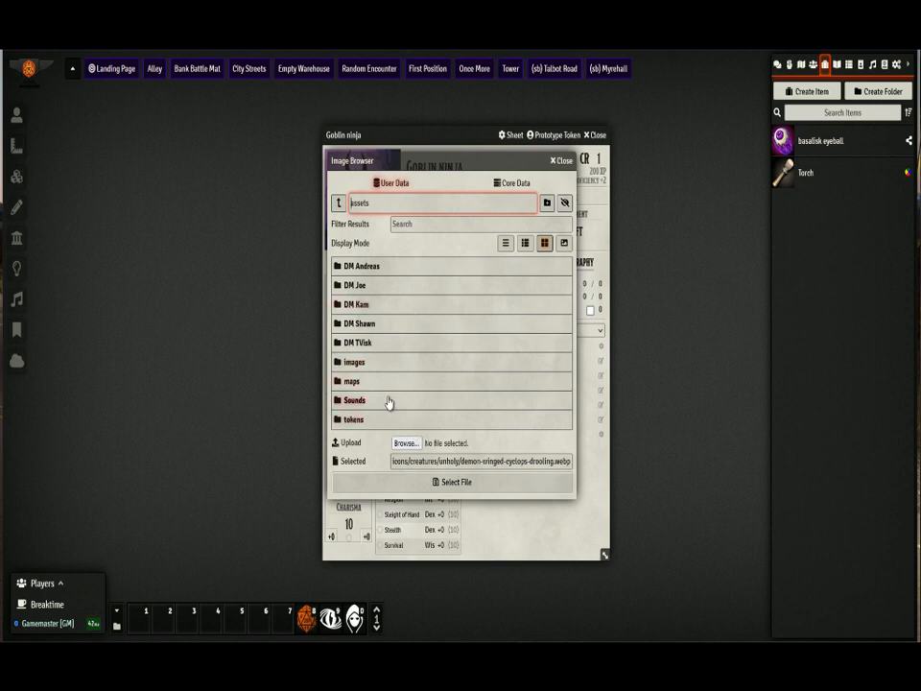
pyautogui.click(405, 442)
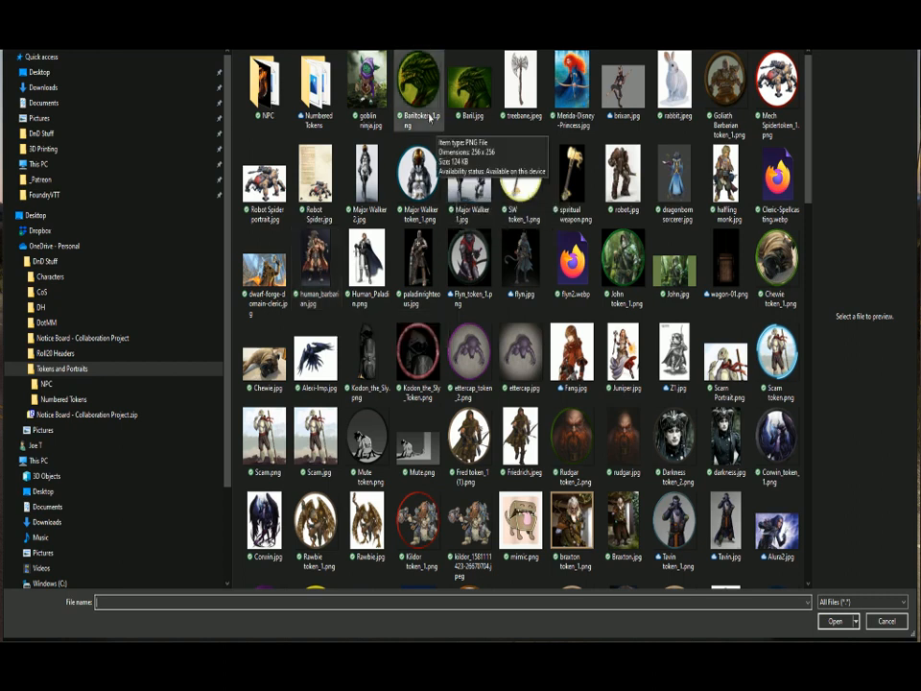
pyautogui.click(476, 81)
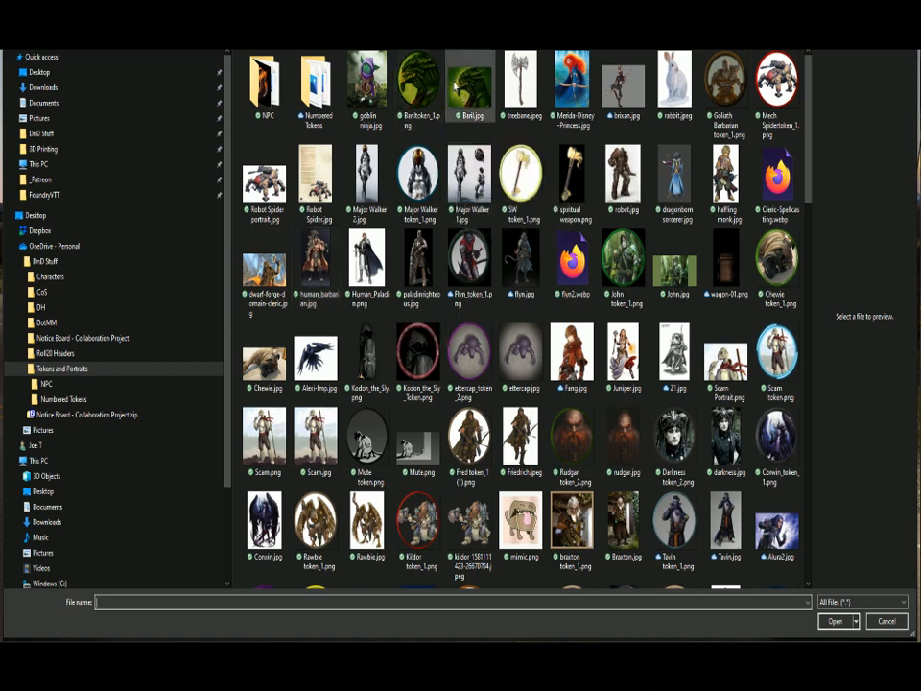
pyautogui.doubleClick(476, 81)
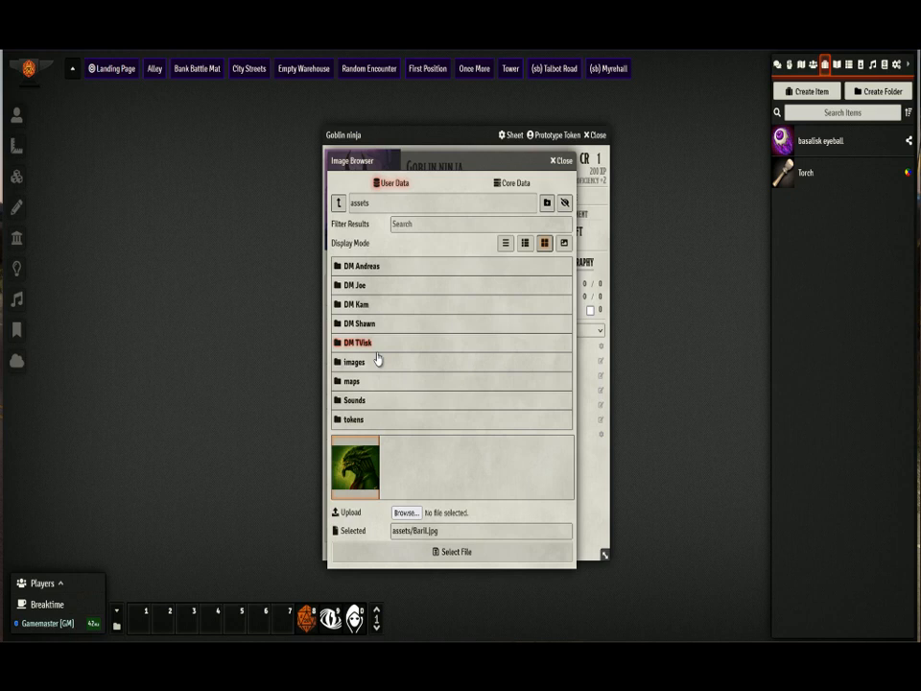
# - View the top-level User Data folders and close both the image browser, without applying the uploaded image, and the Goblin ninja sheet
pyautogui.click(338, 202)
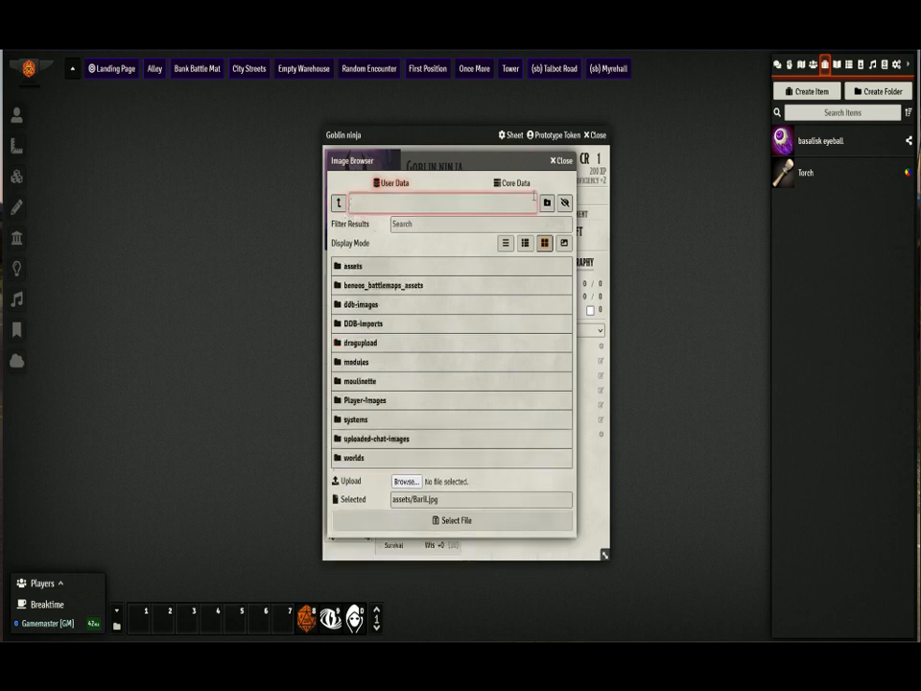
pyautogui.click(563, 161)
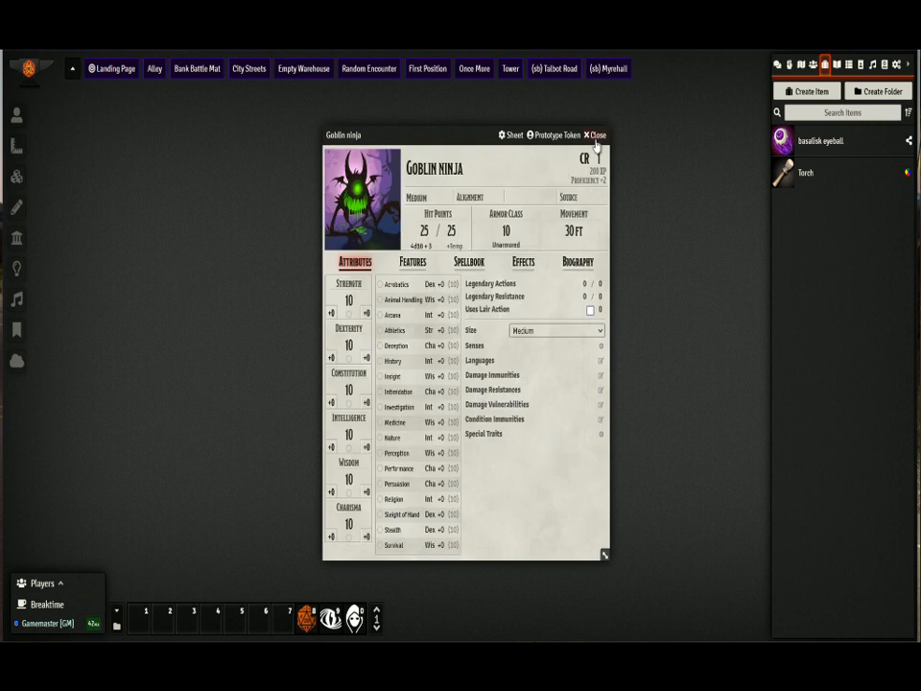
pyautogui.click(595, 138)
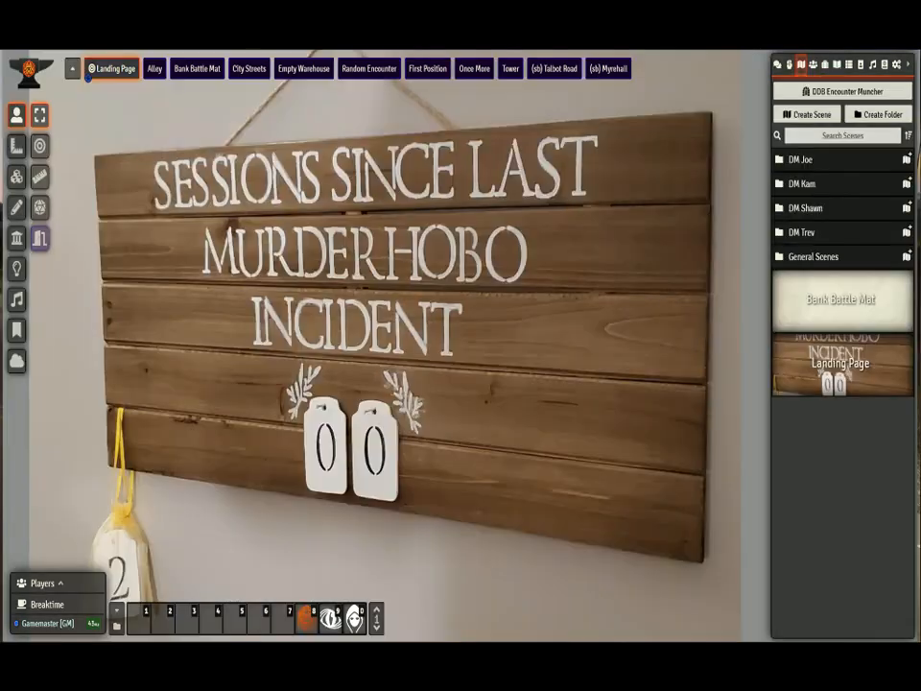